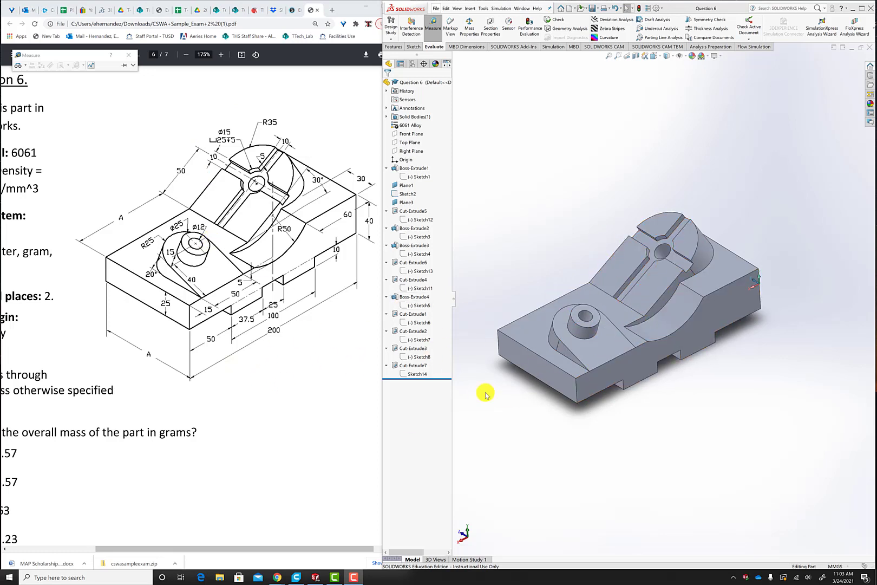
Roll the part's history back to just after Boss-Extrude1 and view the base block from the front.
left_click(434, 378)
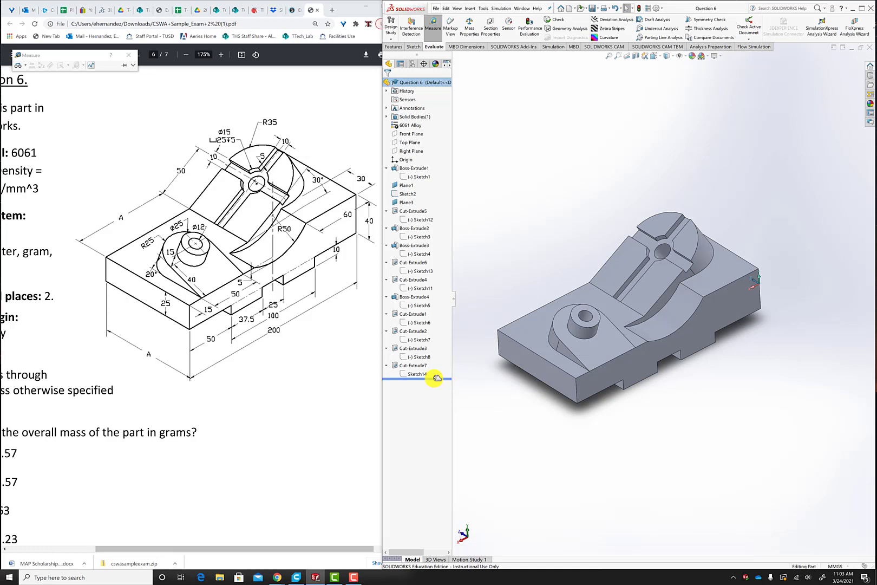
mouse_move(436, 378)
left_mouse_down()
mouse_move(429, 330)
mouse_move(436, 181)
left_mouse_up()
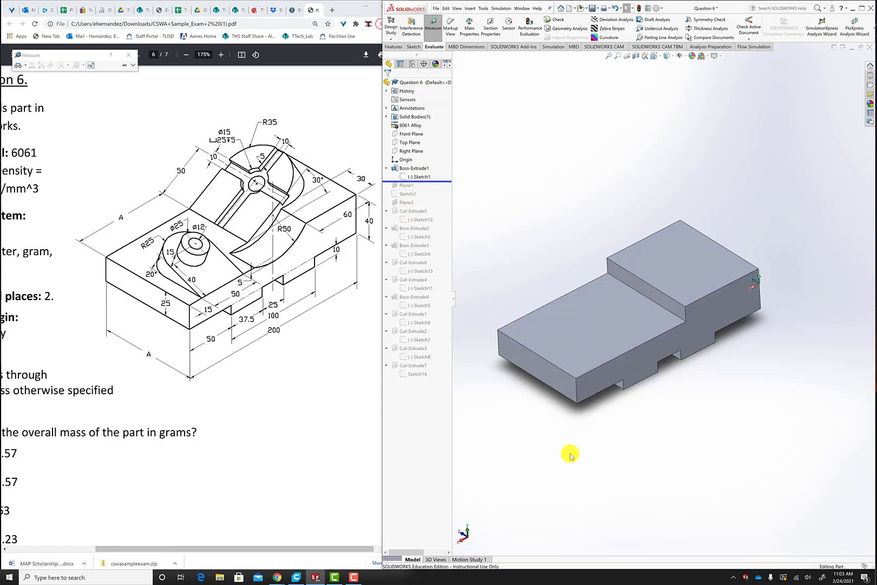
key("ctrl+1")
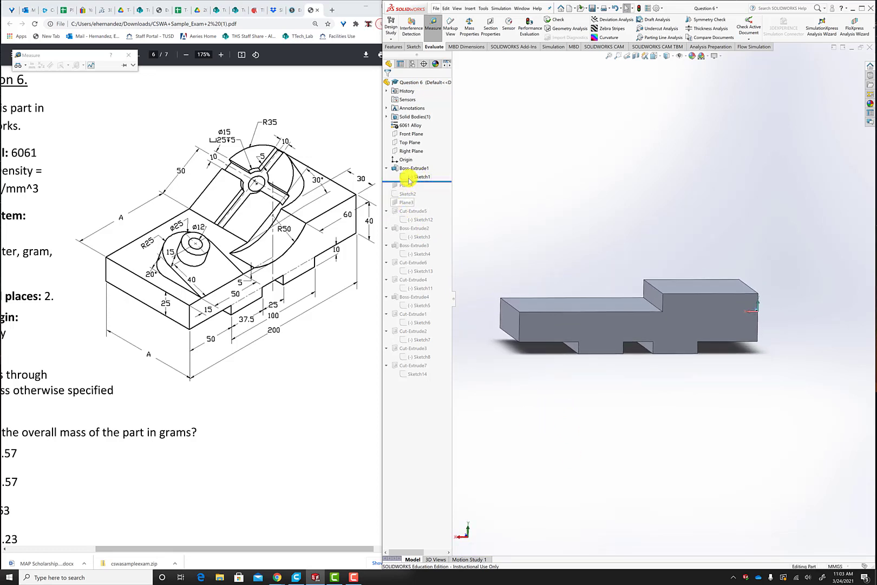
Open the base block's profile sketch for editing and view it normal to the sketch plane from the back side.
right_click(416, 178)
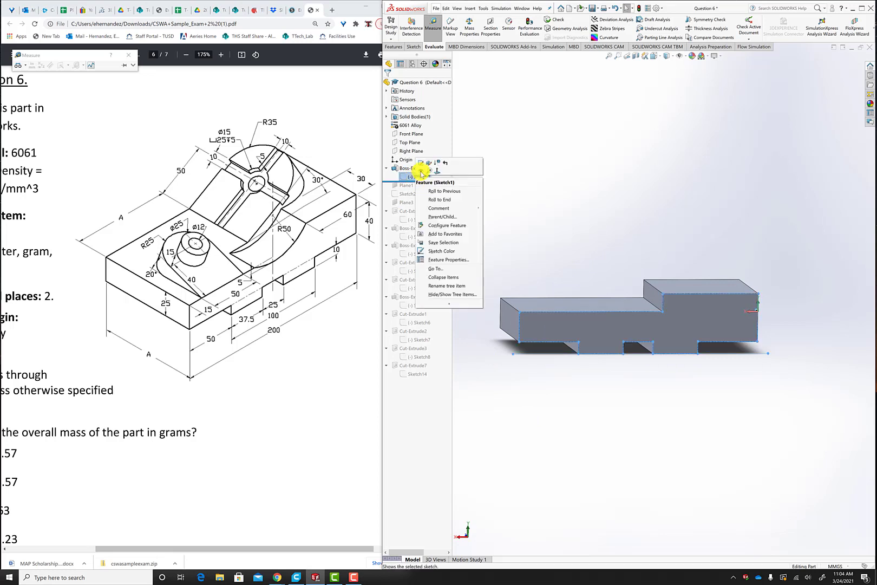
left_click(421, 164)
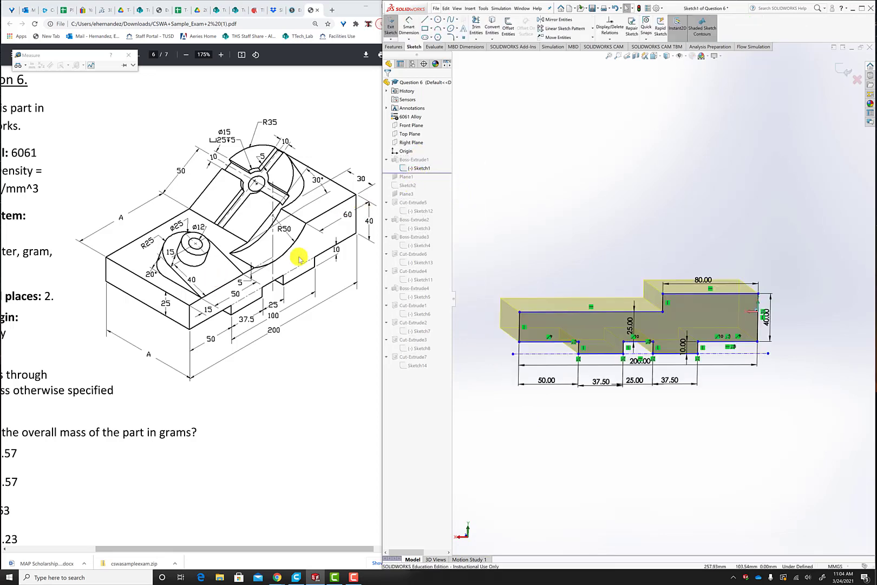
right_click(418, 168)
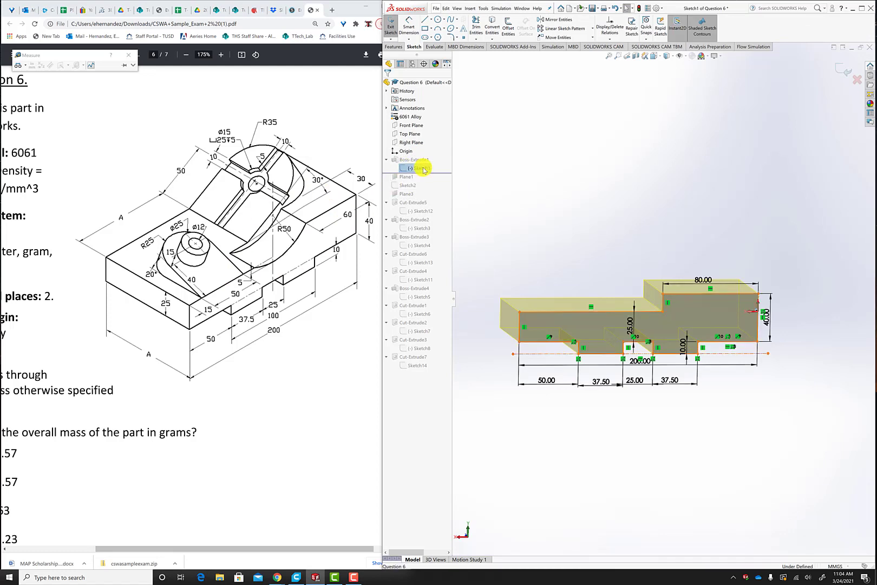
left_click(436, 162)
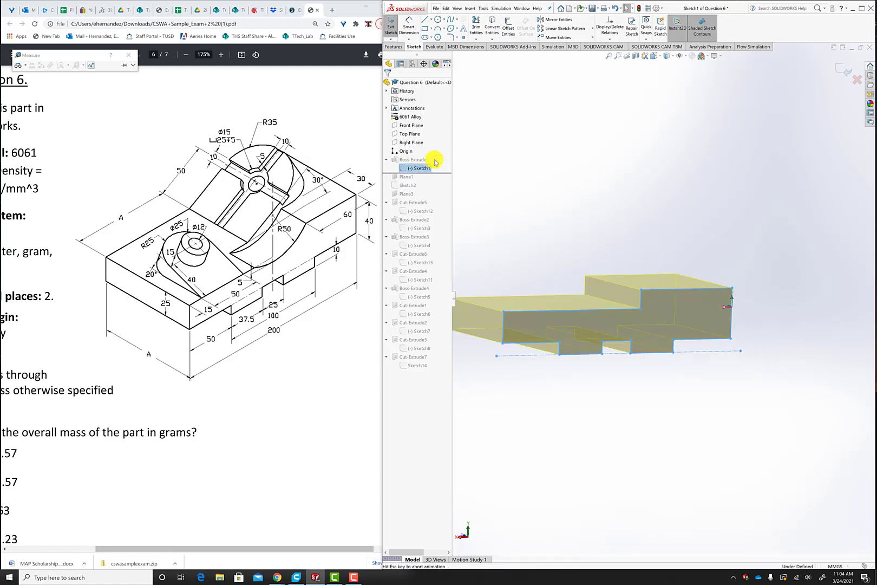
right_click(426, 170)
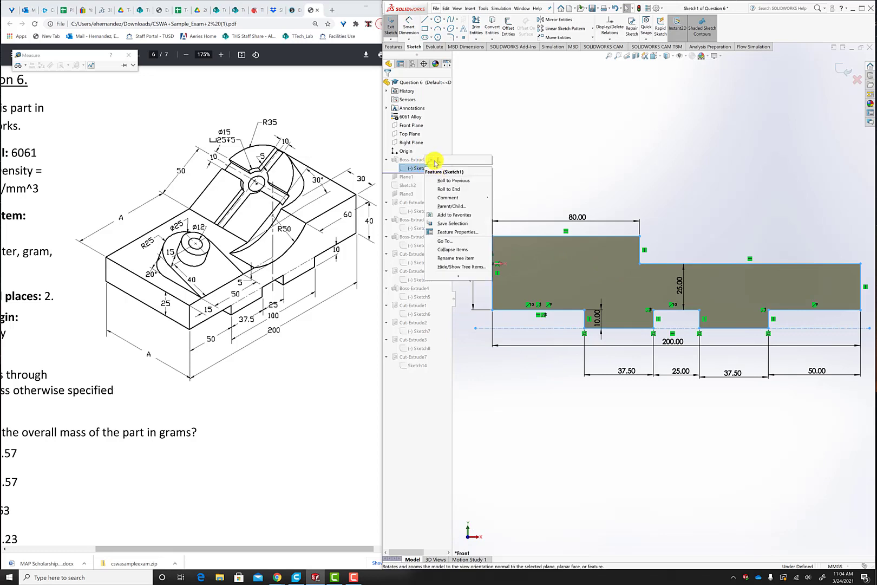
left_click(436, 161)
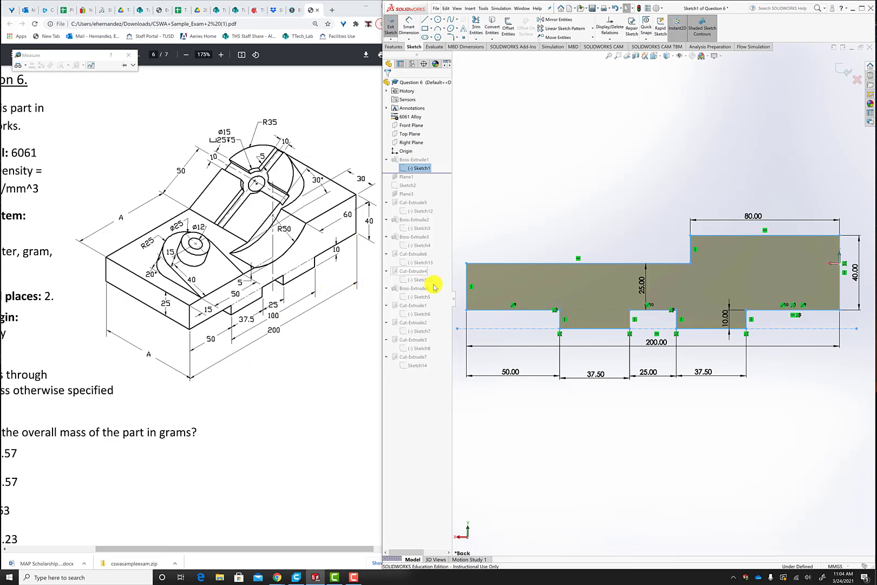
Move the 25 mm height dimension to the outer end of the profile's lower section and exit the sketch.
mouse_move(557, 443)
middle_mouse_down()
mouse_move(592, 468)
mouse_move(568, 468)
mouse_move(572, 411)
mouse_move(582, 396)
middle_mouse_up()
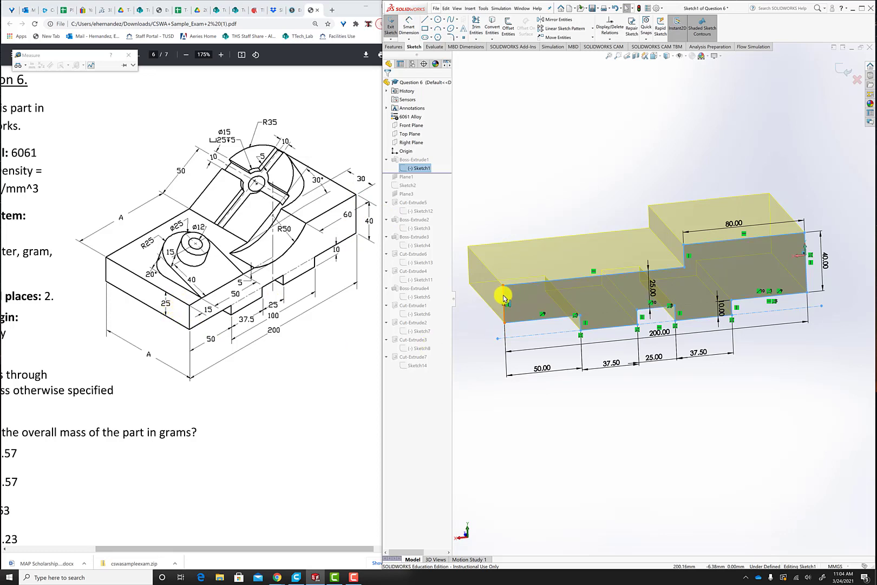
left_click(652, 291)
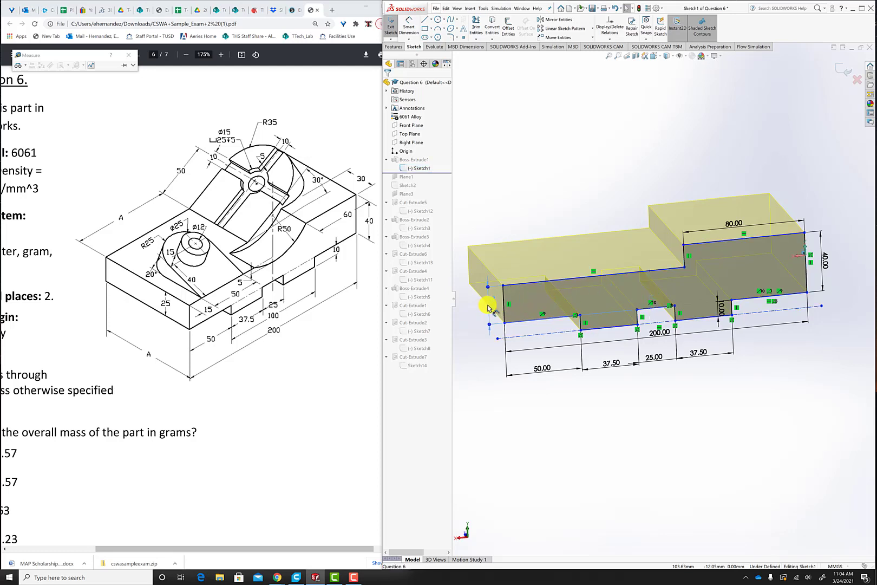
left_click(486, 307)
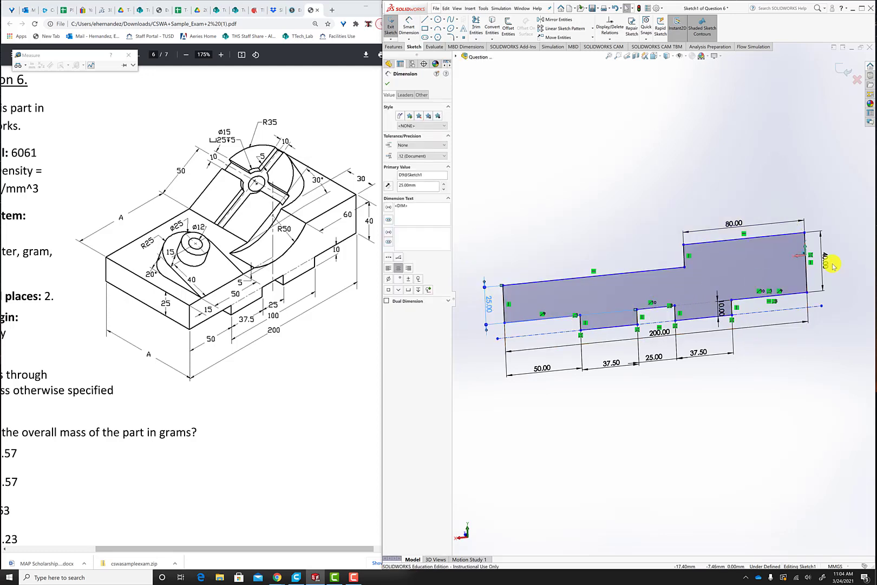
left_click(387, 82)
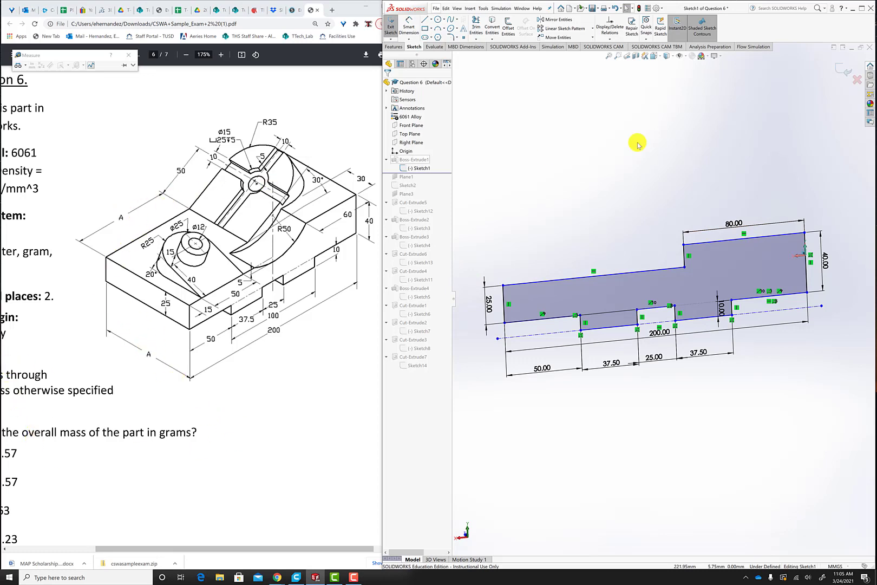
left_click(835, 81)
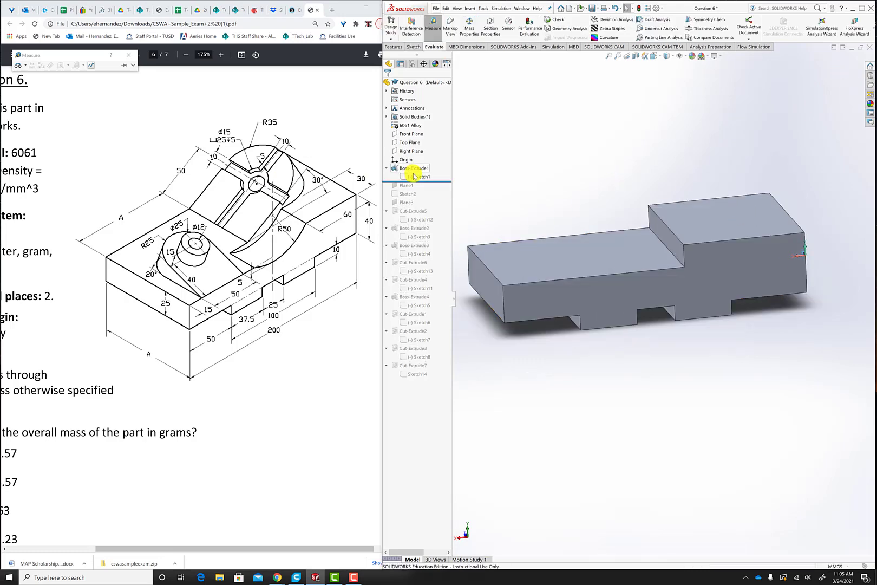
Reopen the base profile sketch to compare its dimensions with the exam drawing, and exit it.
right_click(415, 177)
left_click(420, 163)
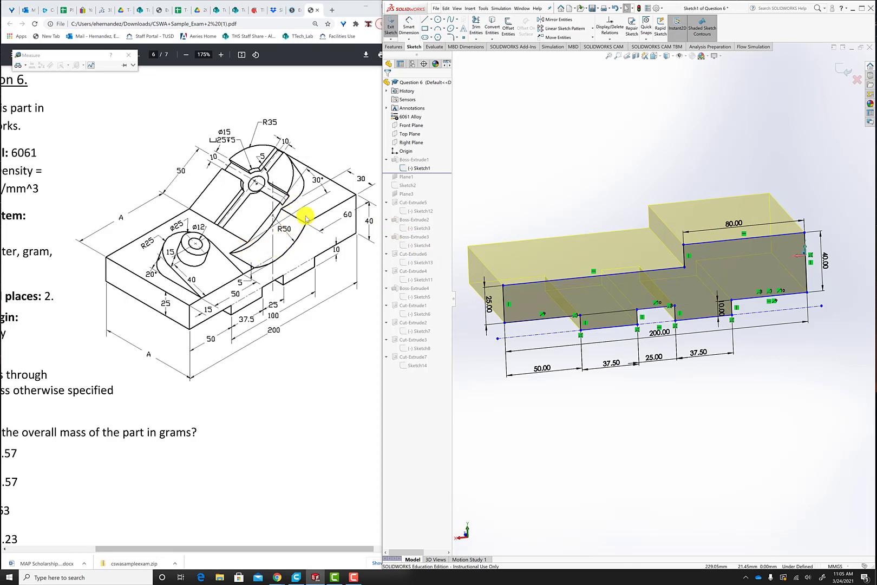
left_click(841, 73)
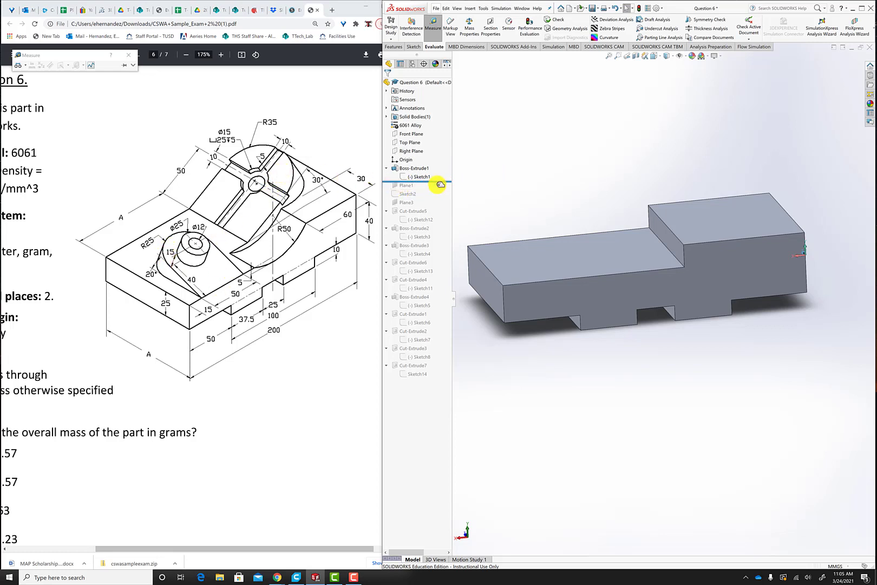
Roll the history forward past Plane1 and inspect the angled plane above the block's lower step.
left_click_drag(440, 185, 437, 189)
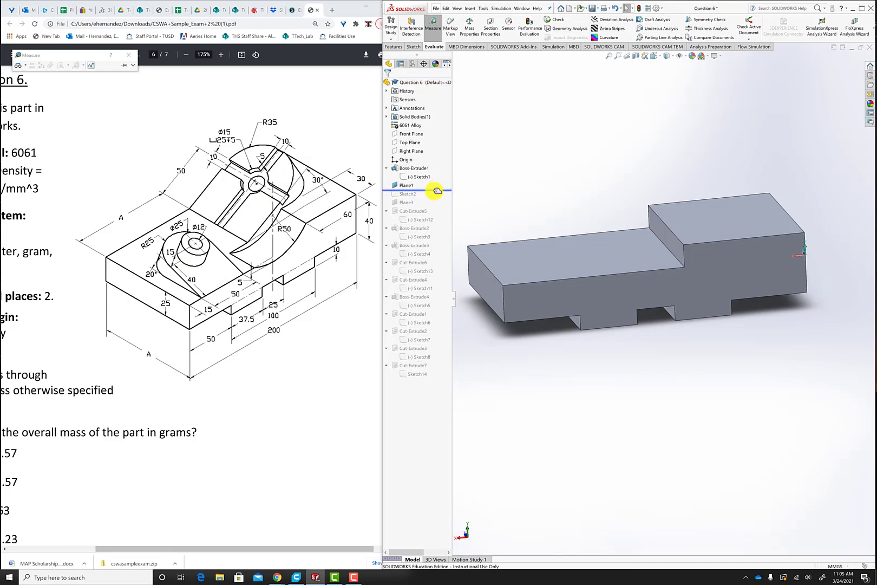
left_click(406, 185)
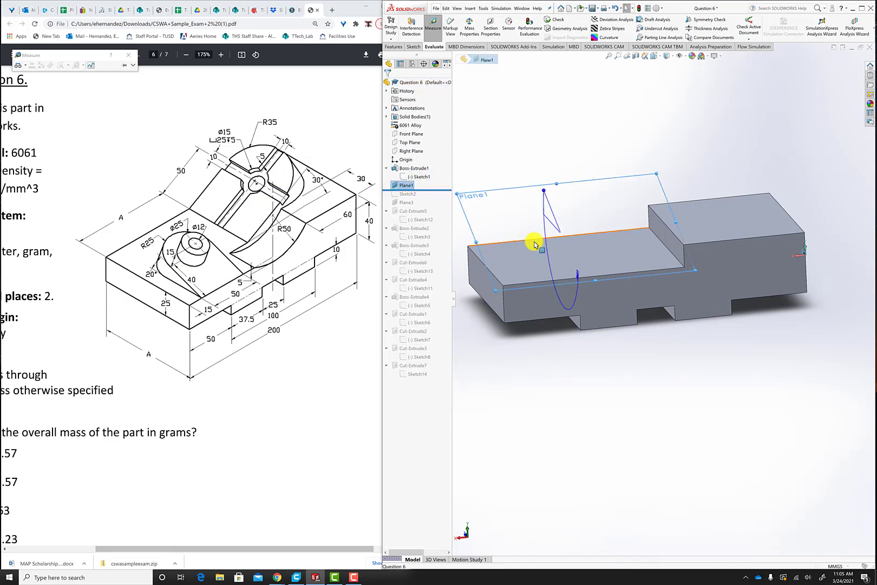
mouse_move(548, 333)
middle_mouse_down()
mouse_move(597, 333)
mouse_move(622, 354)
mouse_move(595, 344)
mouse_move(603, 307)
middle_mouse_up()
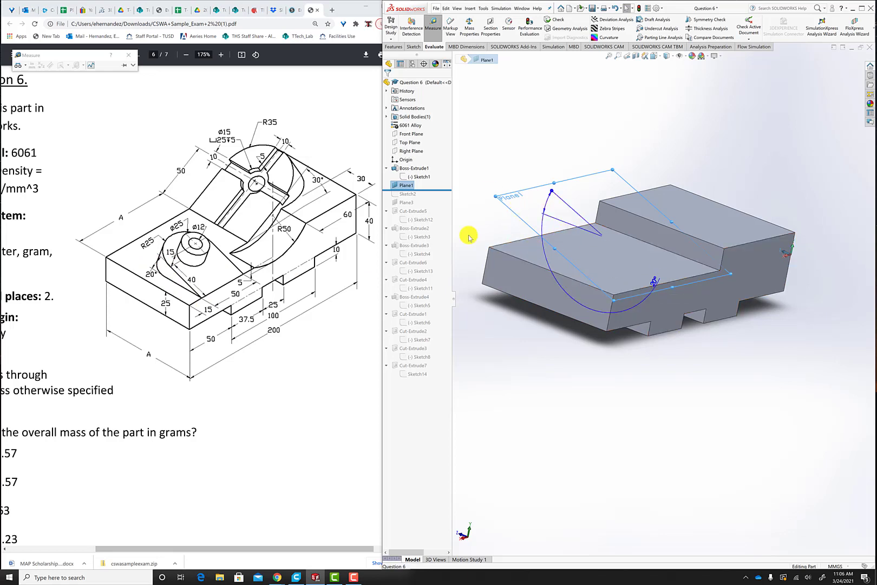
Open Plane1's definition for editing and locate the command for inserting a reference plane.
right_click(414, 170)
left_click(413, 172)
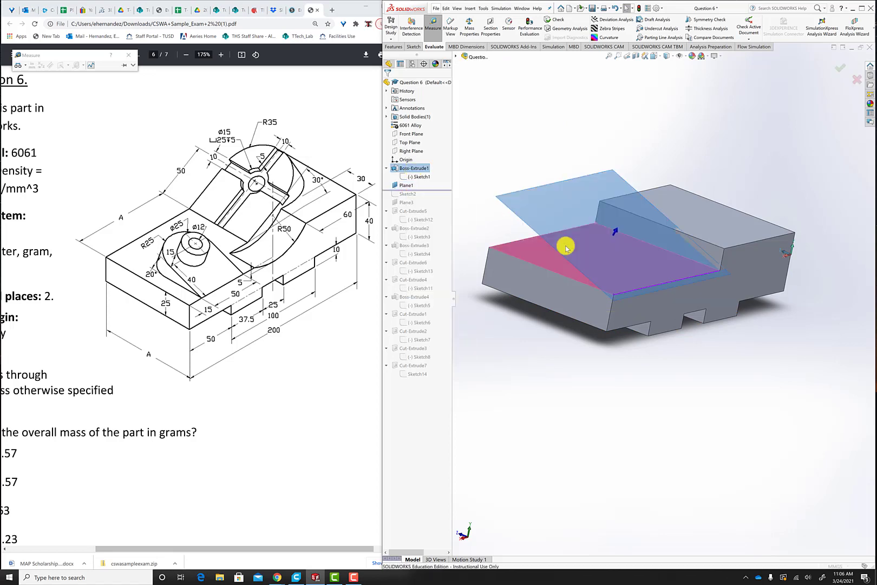
middle_click_drag(640, 131, 562, 65)
left_click(470, 8)
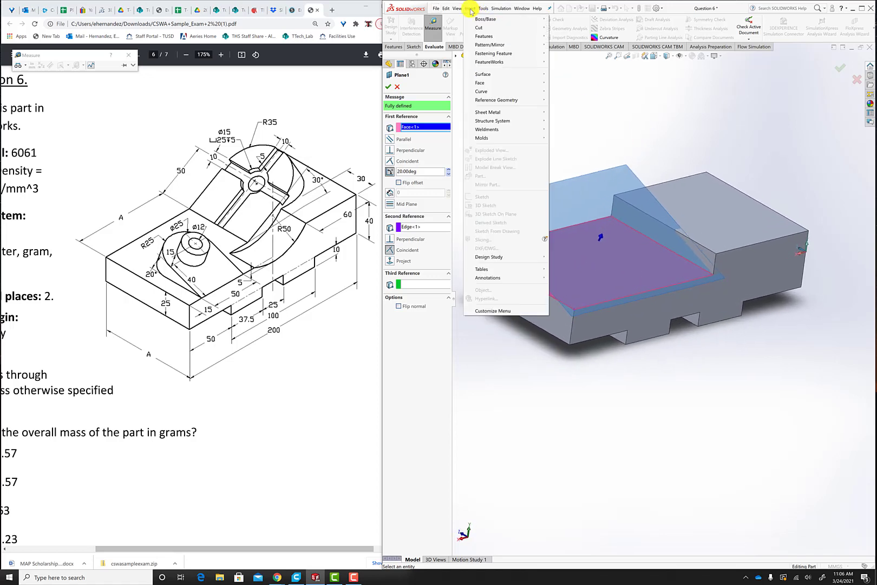
mouse_move(503, 101)
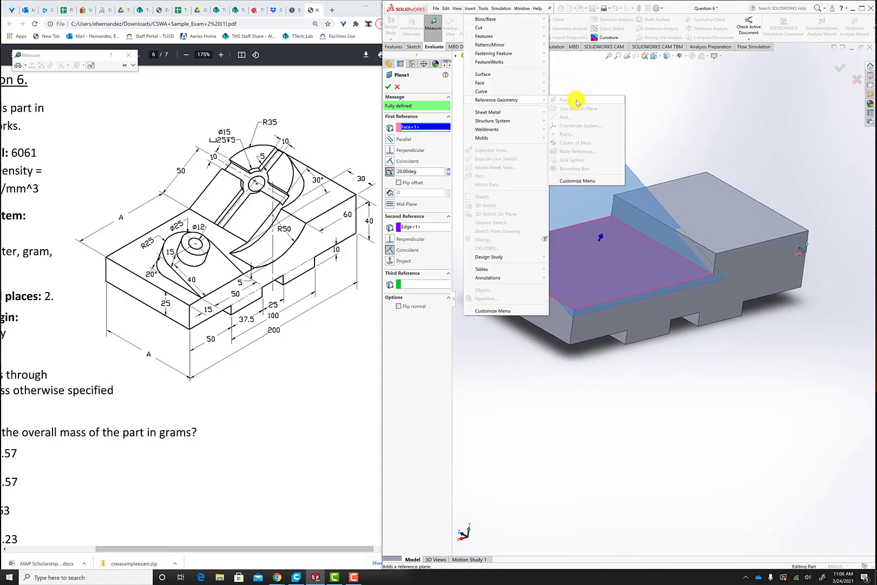
left_click(421, 89)
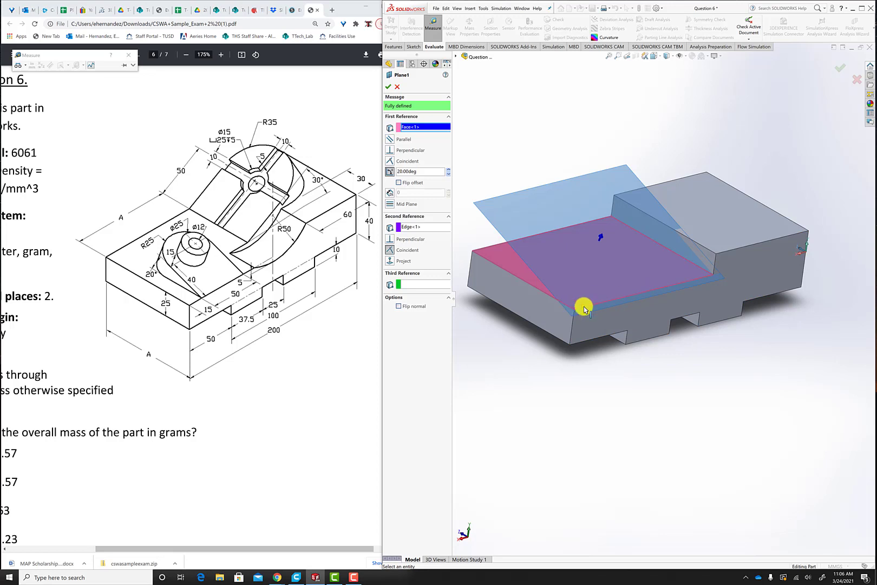
Examine Plane1's edge reference, preview its angle at 23 and 16 degrees, return to 20 degrees and cancel the edit.
left_click(413, 228)
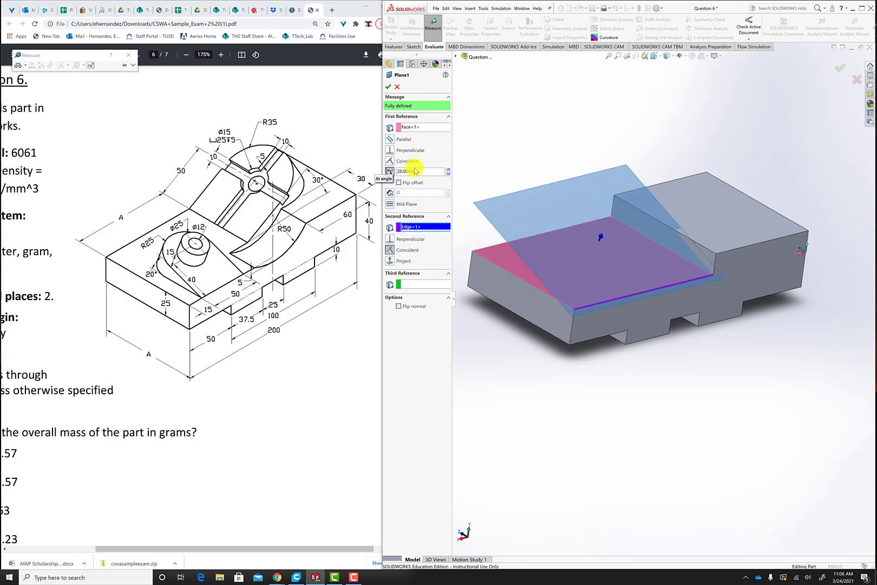
left_click(448, 170)
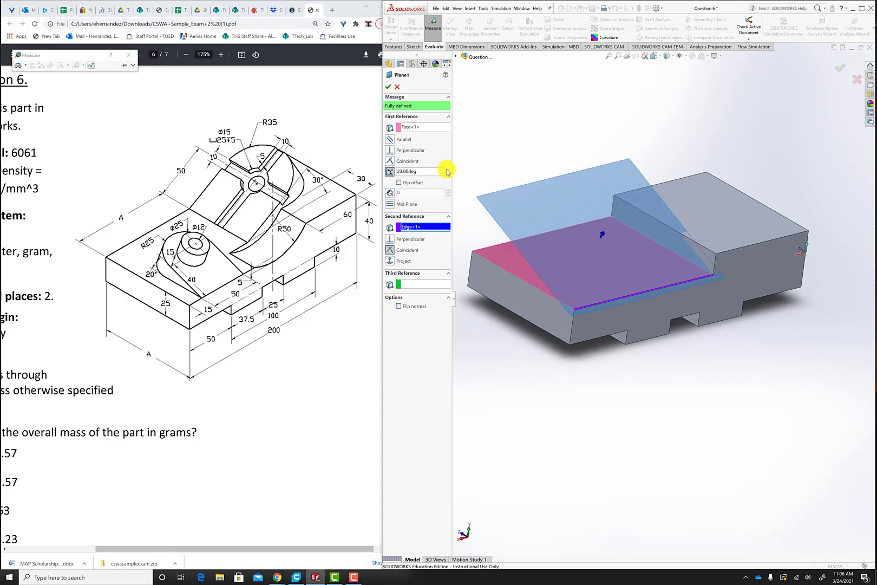
left_click(448, 173)
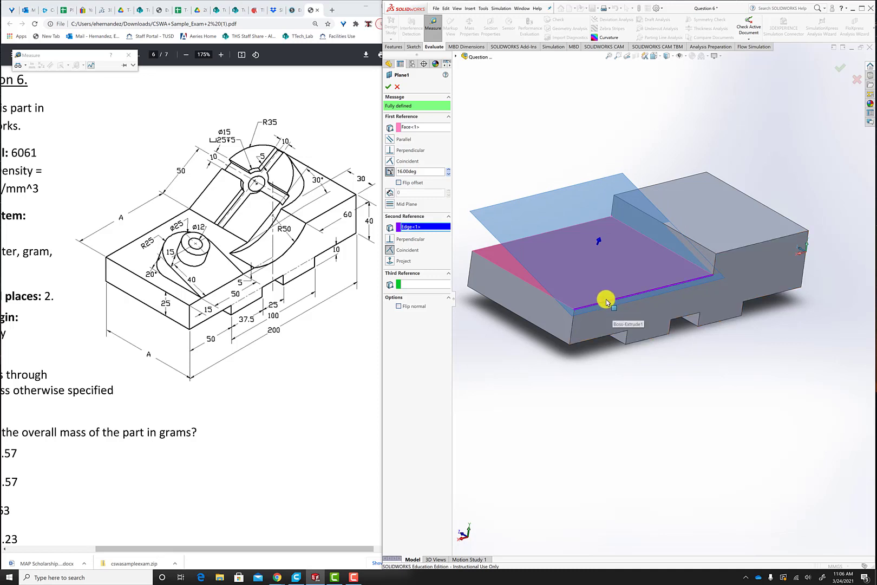
left_click(448, 170)
left_click(448, 170)
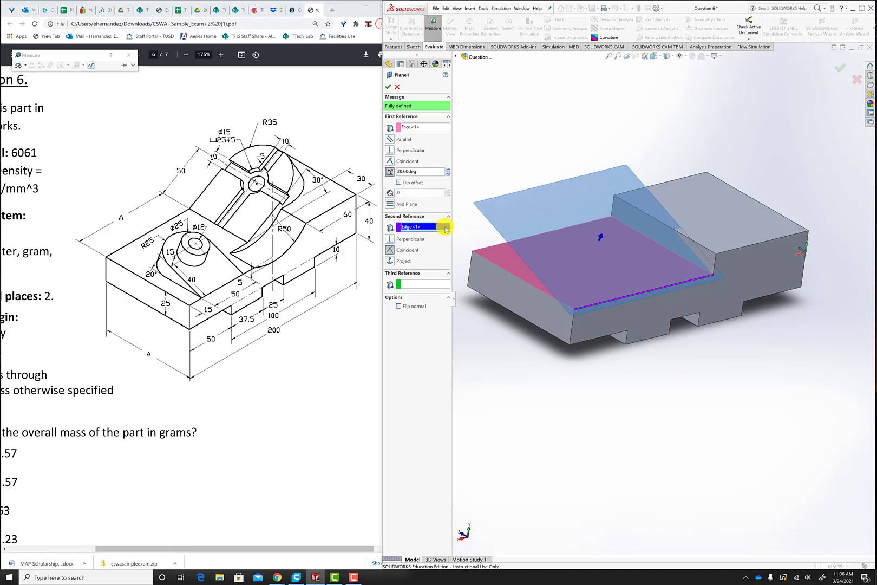
left_click(397, 88)
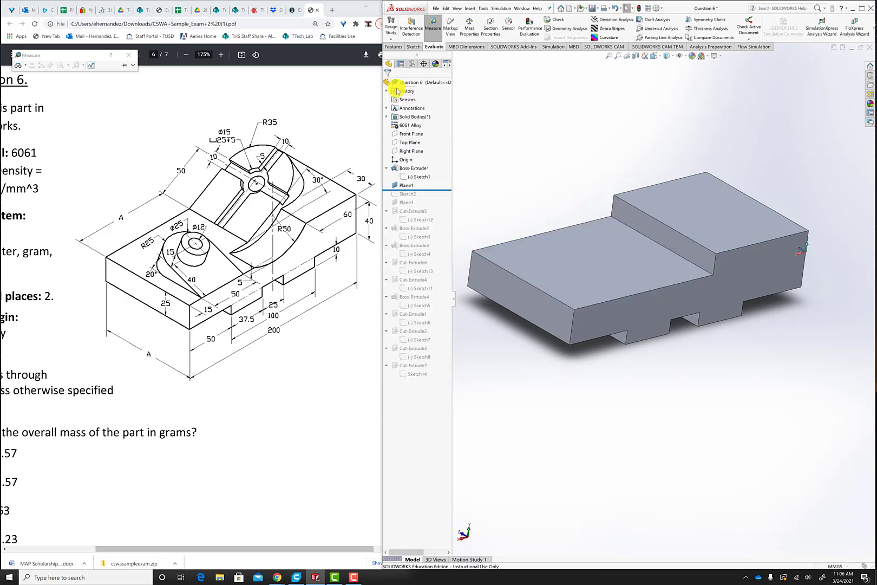
Roll the history forward past Sketch2 and highlight its reference line for comparison with the drawing.
left_click(405, 186)
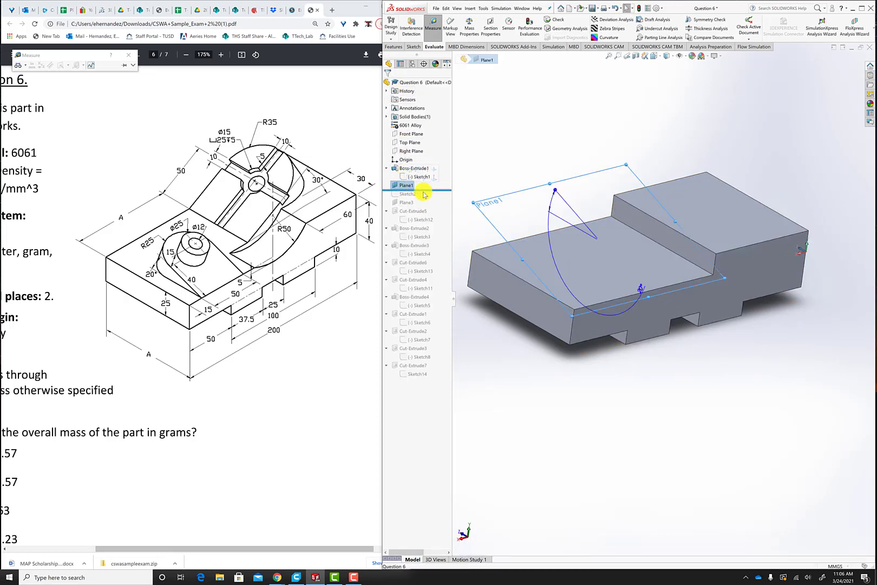
left_click_drag(430, 194, 426, 197)
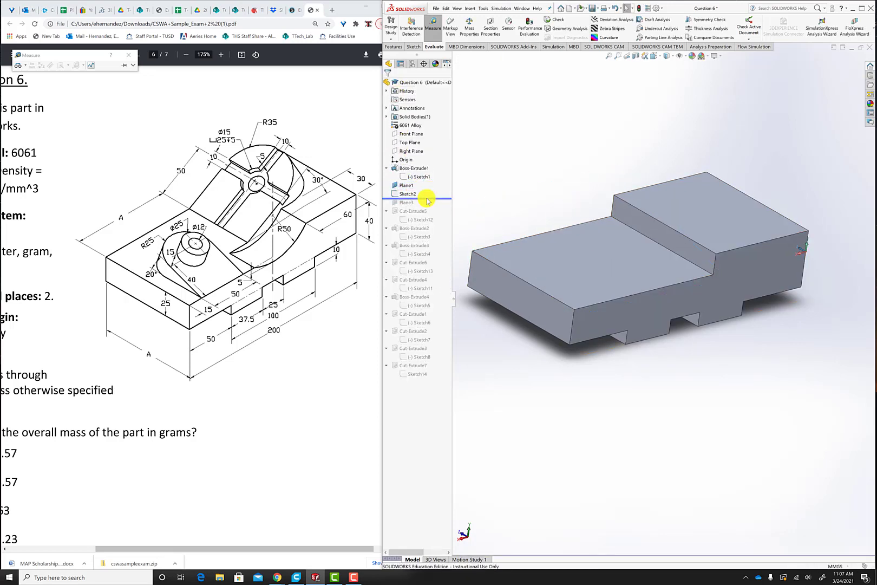
left_click(405, 194)
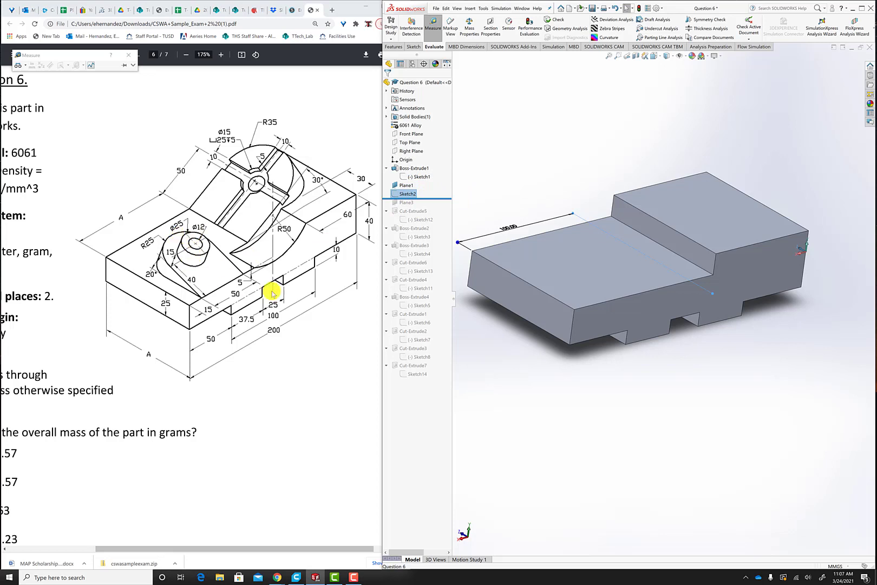
Roll the history forward past Plane3 and inspect the inclined plane from the block's side.
left_click_drag(444, 199, 445, 206)
left_click(405, 202)
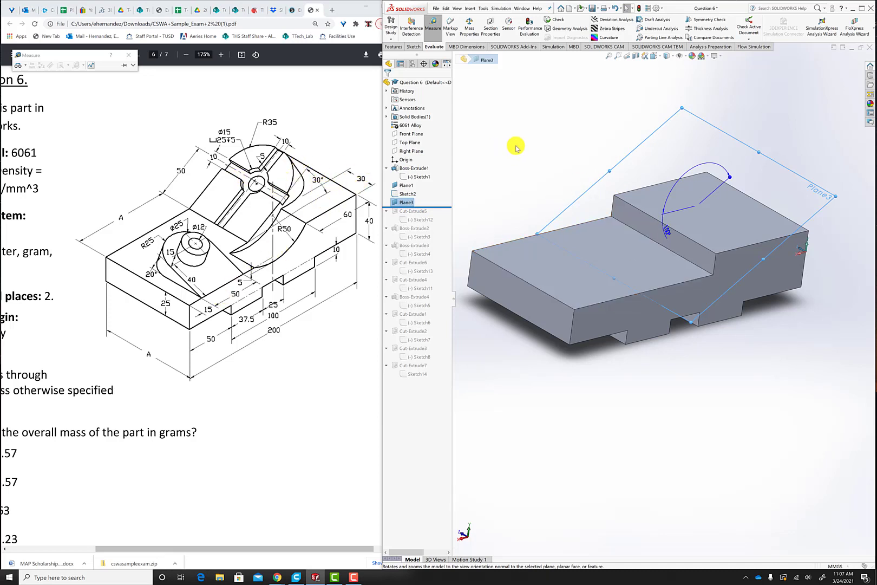
middle_click_drag(515, 148, 464, 132)
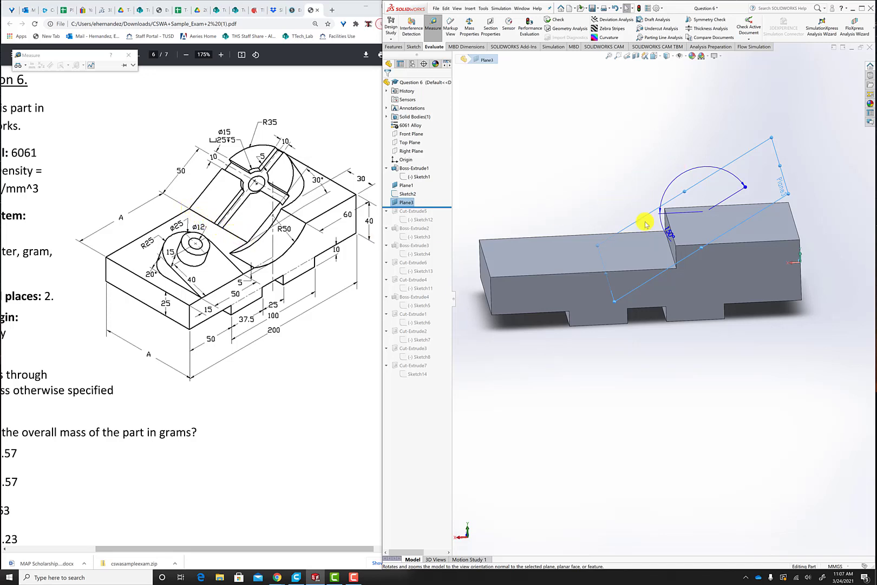
Open Plane3's definition, preview its angle at 153 degrees, restore 150 degrees, inspect the plane from the block's side and accept.
right_click(403, 203)
left_click(409, 187)
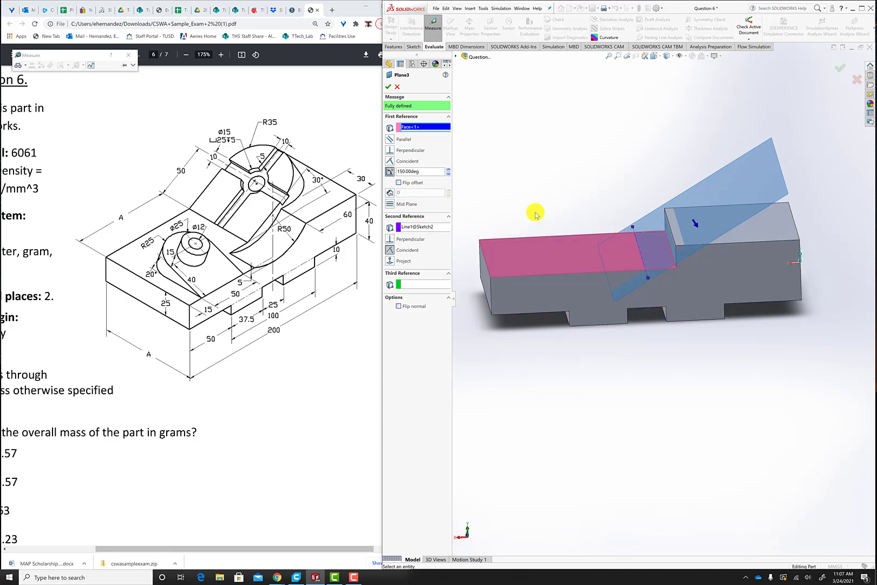
left_click(448, 169)
left_click(447, 170)
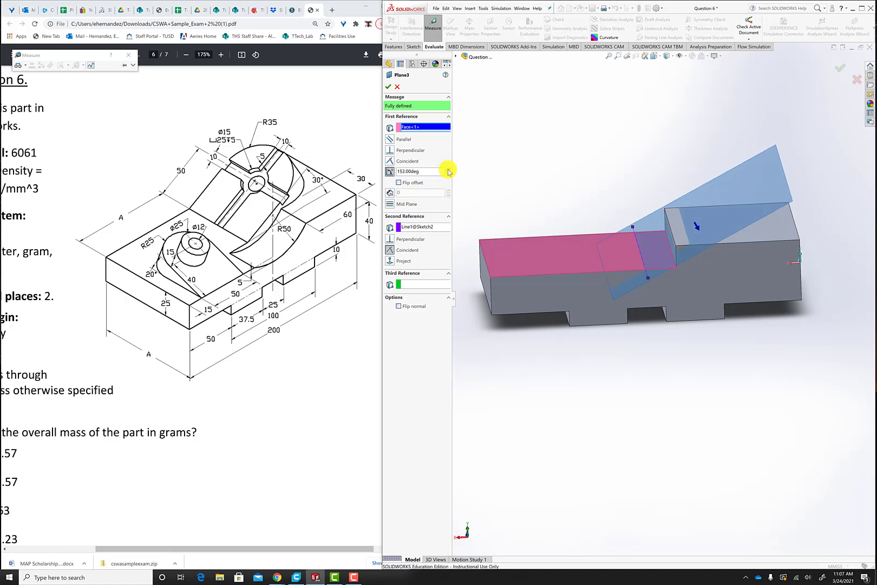
left_click(448, 169)
left_click(449, 173)
left_click(448, 174)
left_click(448, 173)
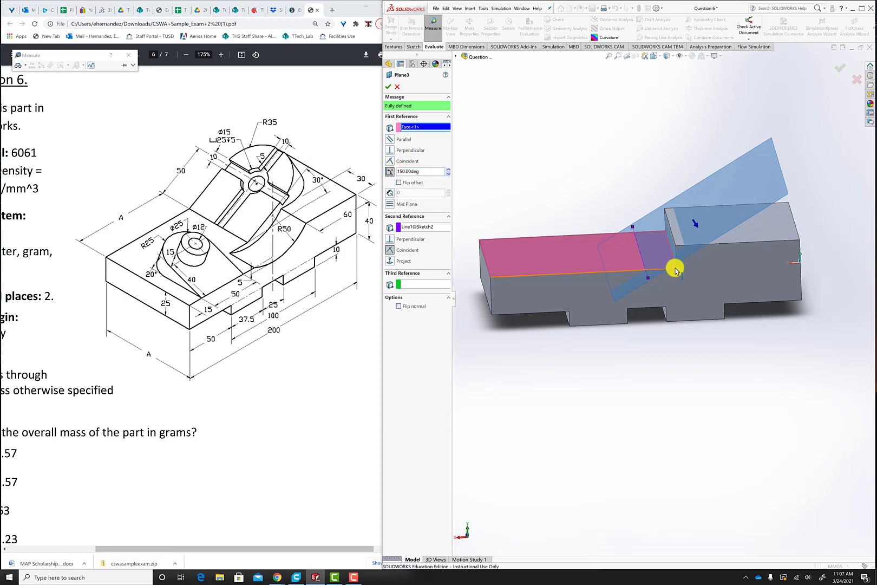
middle_click_drag(660, 280, 657, 257)
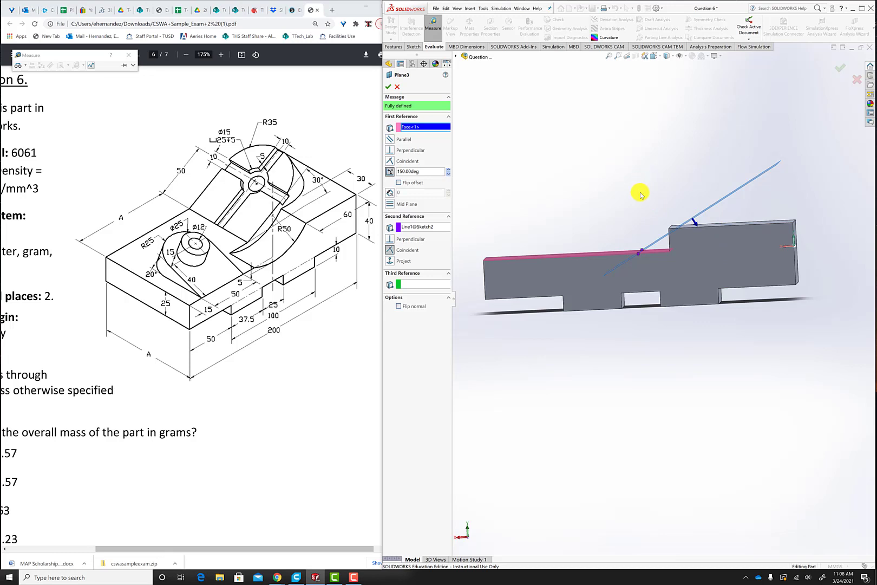
middle_click_drag(640, 194, 663, 208)
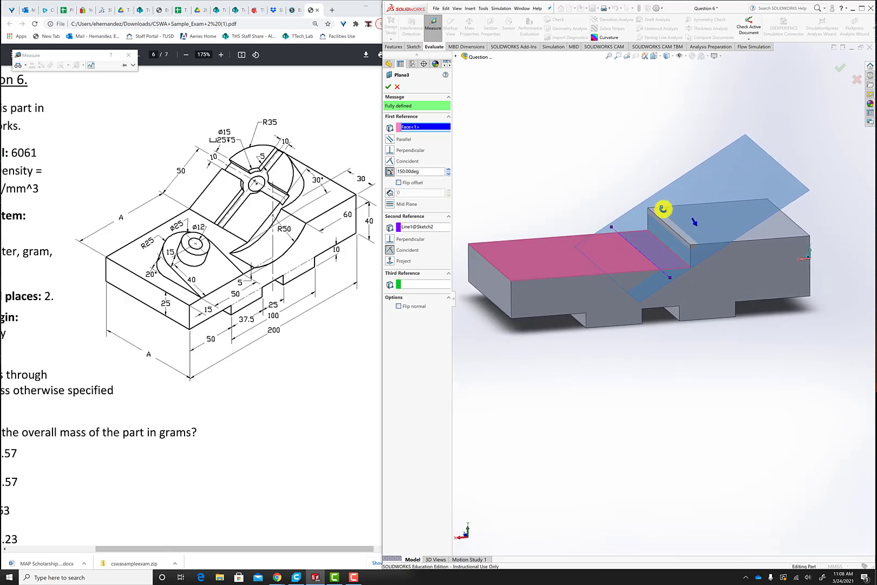
left_click(389, 87)
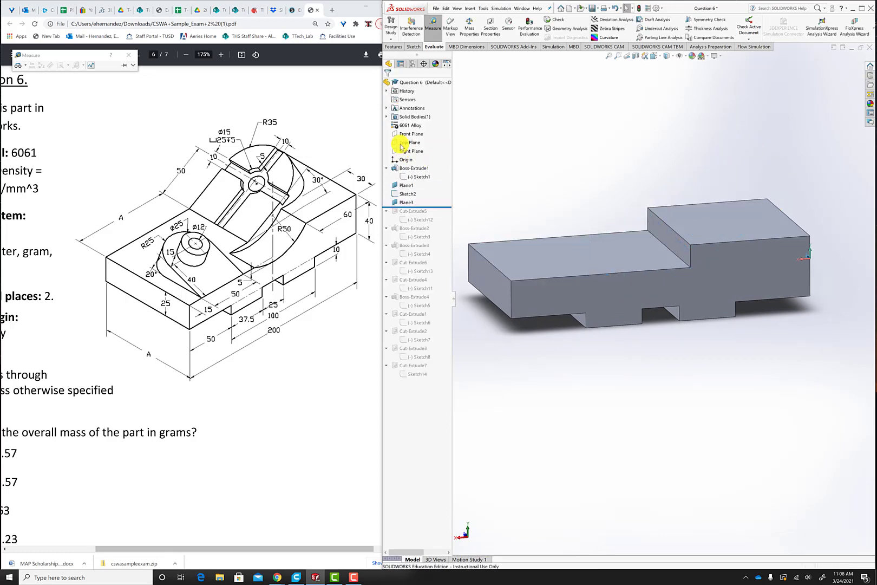
Highlight Plane3 on the block, roll the history forward past Cut-Extrude5 and highlight its Sketch12.
mouse_move(436, 208)
left_mouse_down()
mouse_move(430, 171)
mouse_move(433, 225)
mouse_move(444, 207)
left_mouse_up()
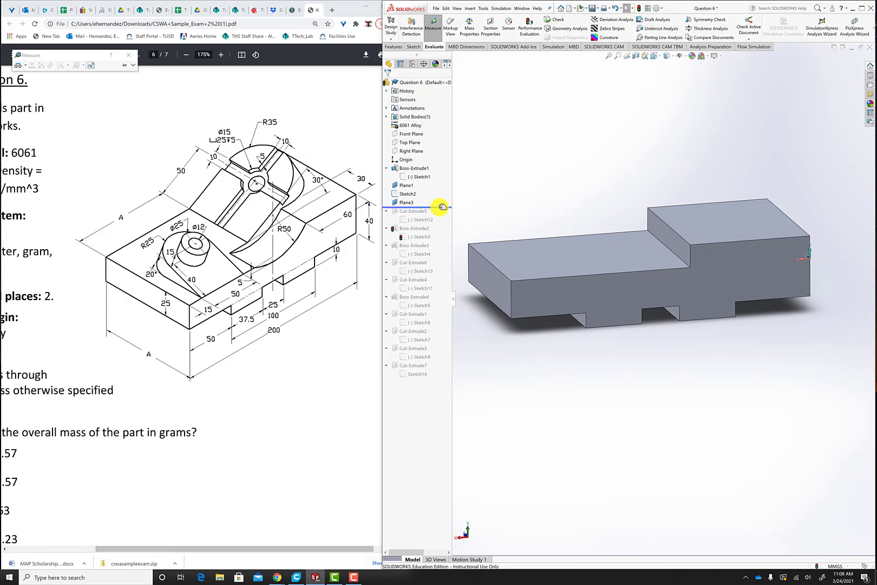
left_click(425, 203)
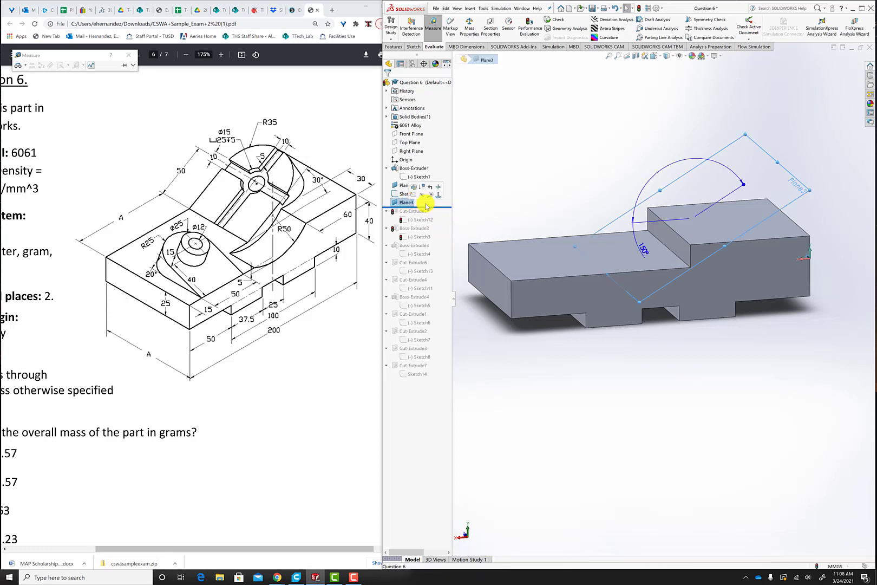
middle_click_drag(619, 297, 611, 280)
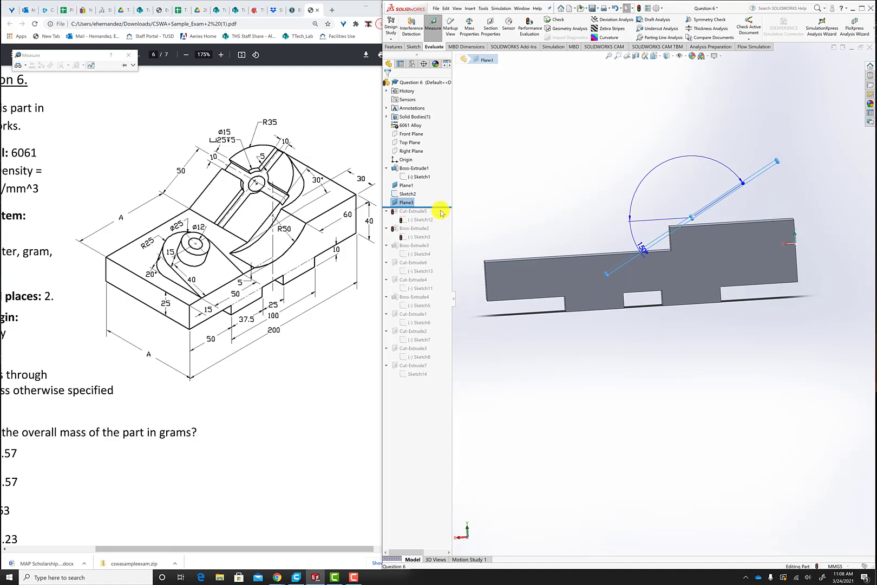
left_click_drag(444, 206, 441, 220)
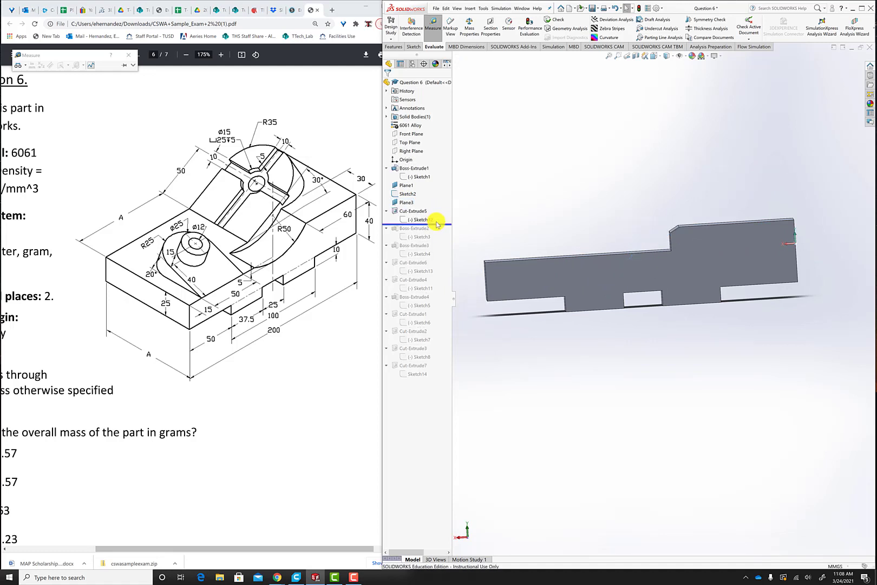
middle_click_drag(592, 220, 603, 234)
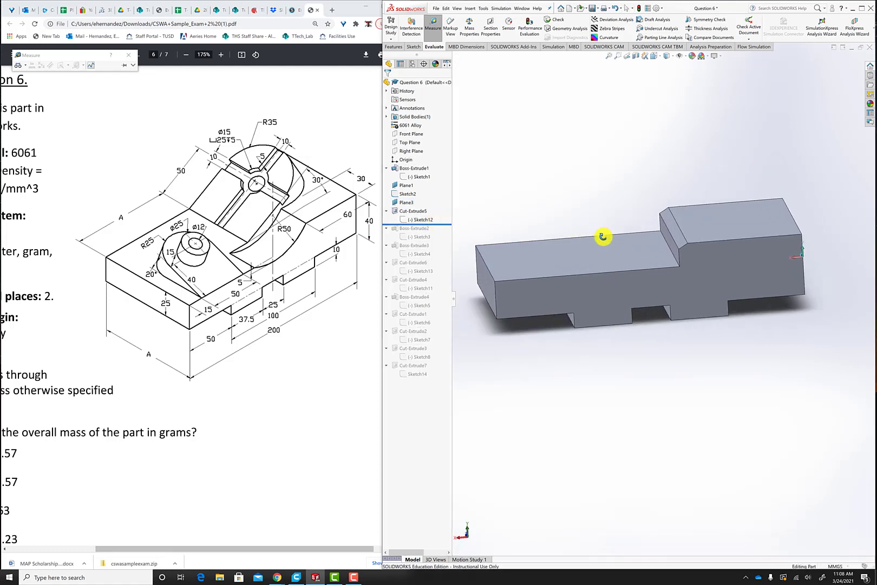
left_click(426, 221)
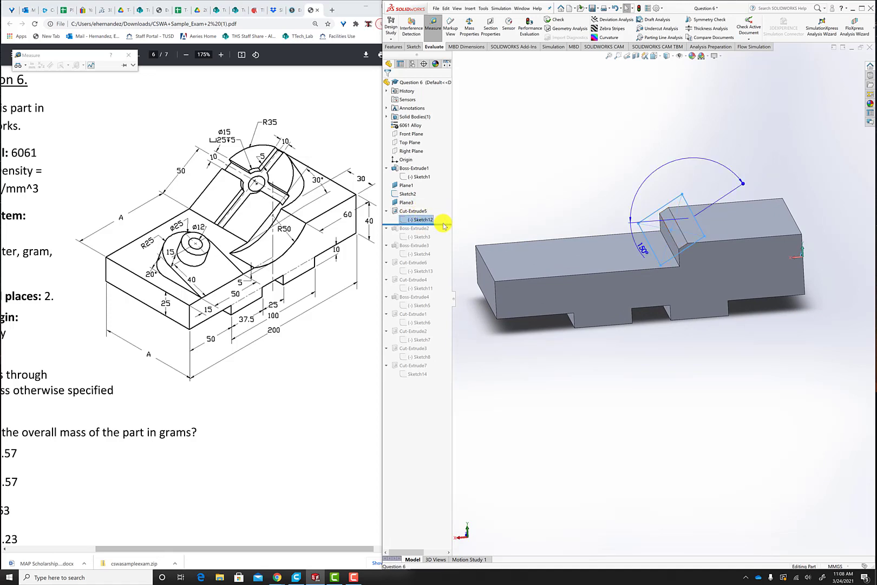
Roll the history forward past Boss-Extrude2, view the part normal to Plane1 and display Sketch3's dimensions.
left_click_drag(446, 224, 441, 239)
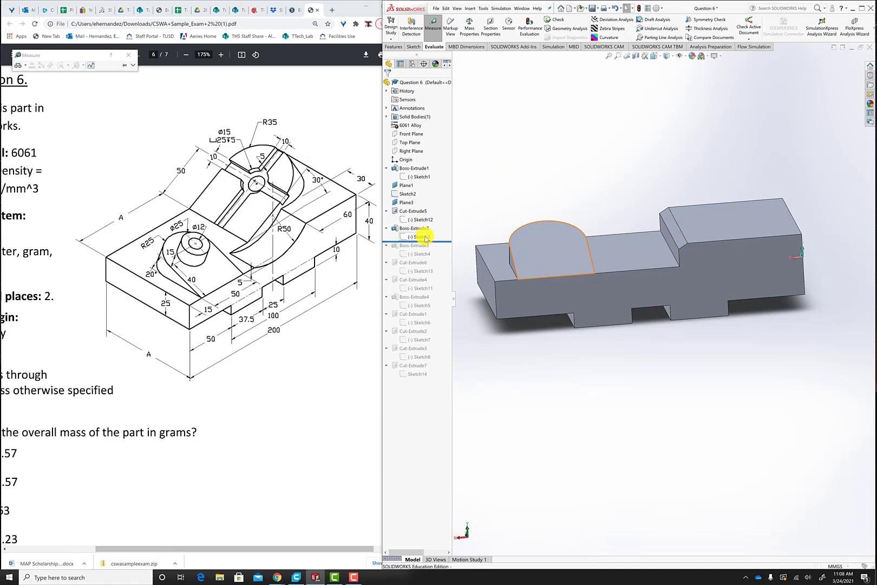
right_click(425, 238)
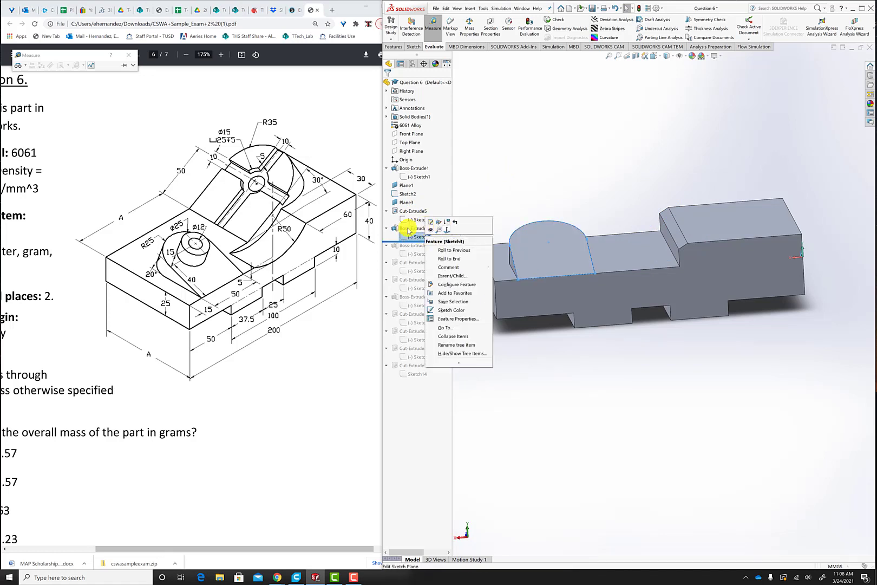
left_click(406, 185)
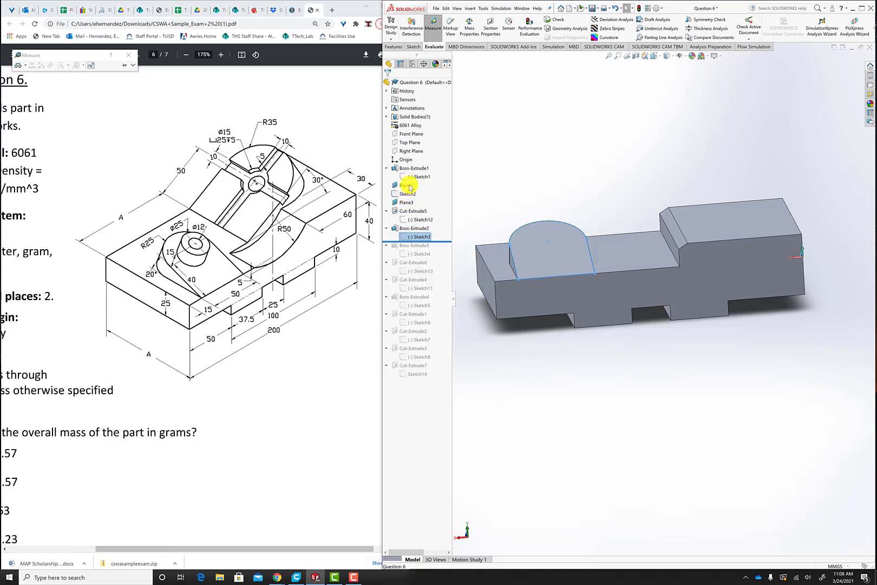
right_click(407, 185)
left_click(430, 180)
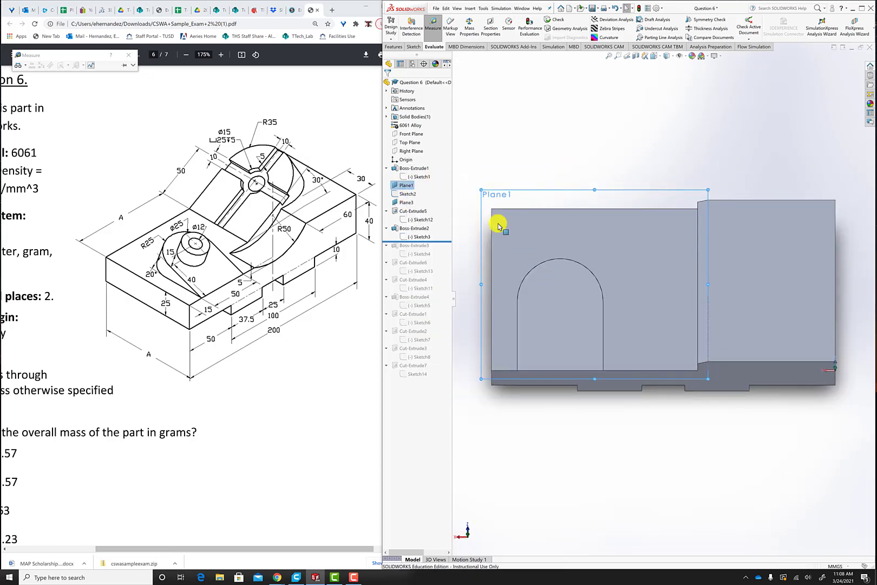
left_click(421, 238)
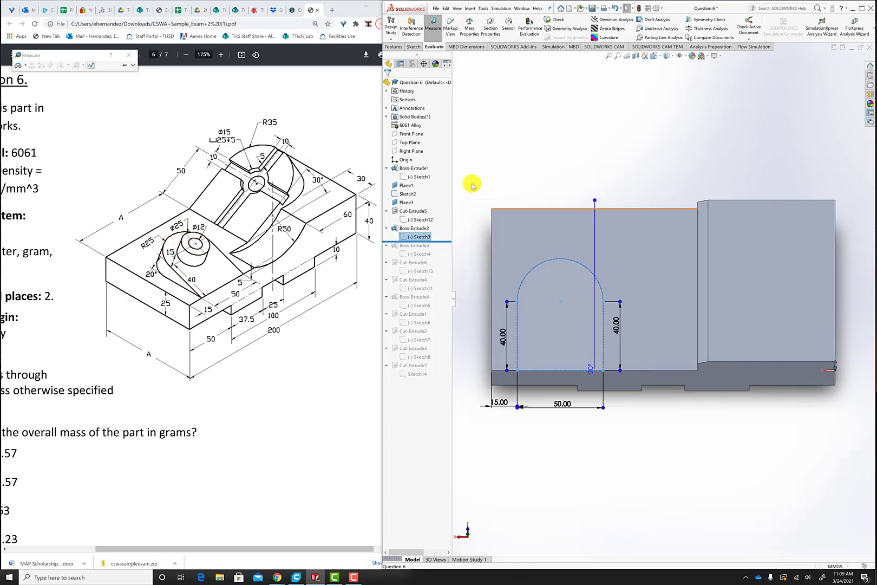
left_click(412, 47)
left_click(409, 26)
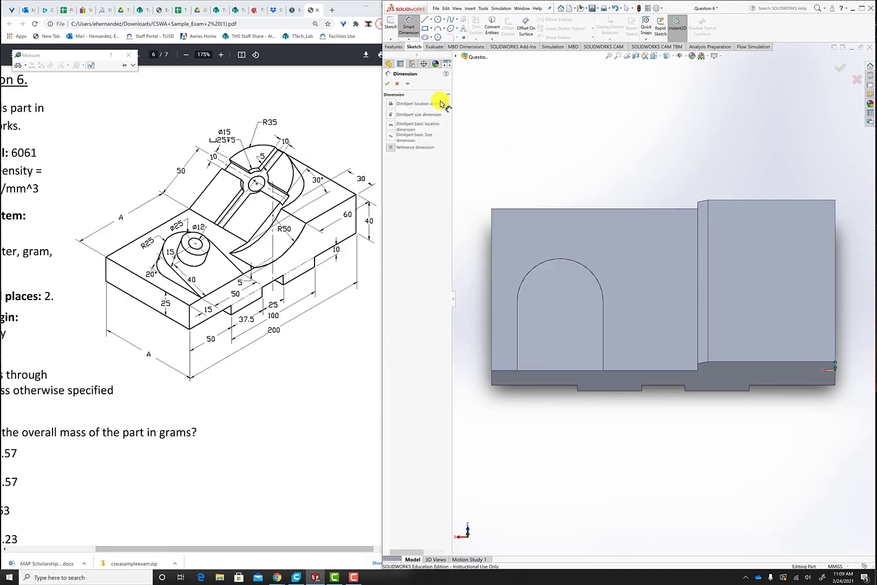
key("Escape")
Edit Sketch3, add a 25 mm radius dimension to the profile's arc, check the 15 mm edge offset and exit the sketch.
right_click(422, 237)
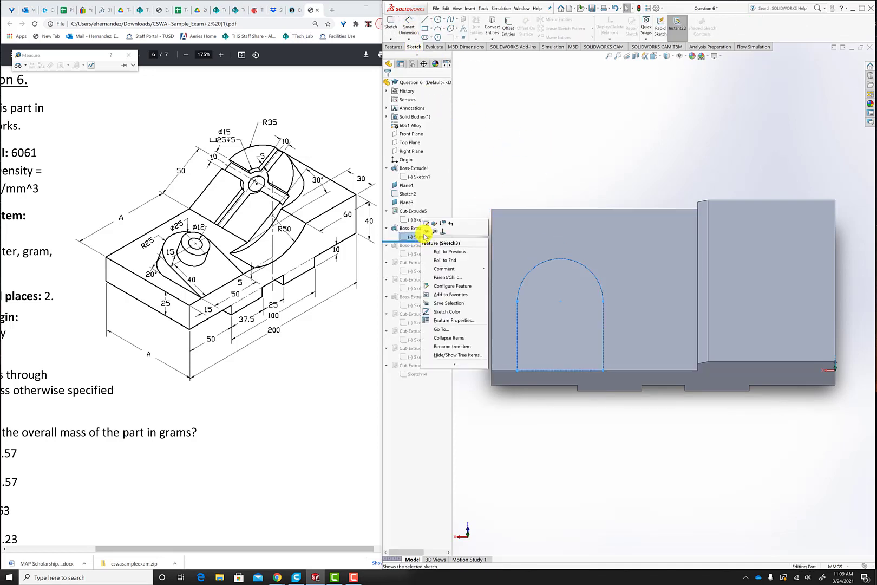
left_click(427, 226)
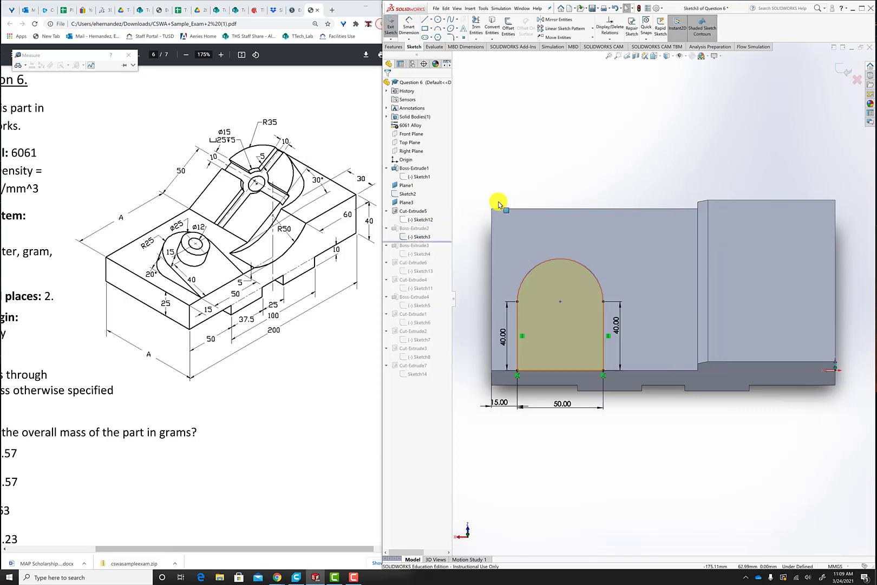
left_click(410, 20)
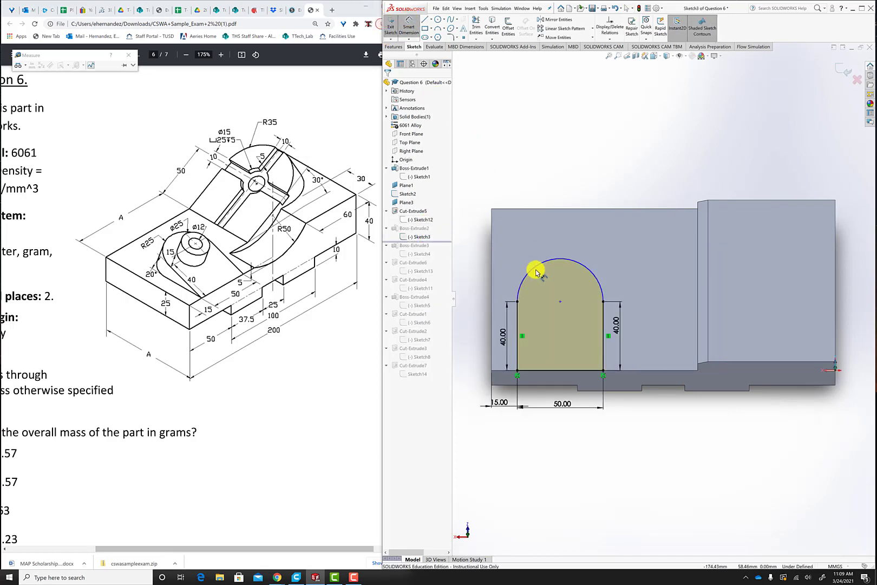
left_click(535, 270)
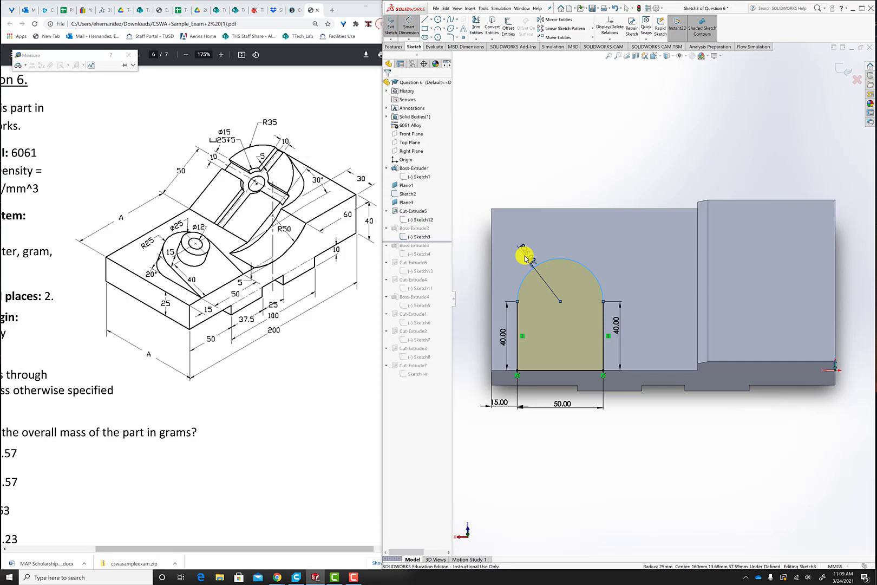
left_click(523, 252)
key("Return")
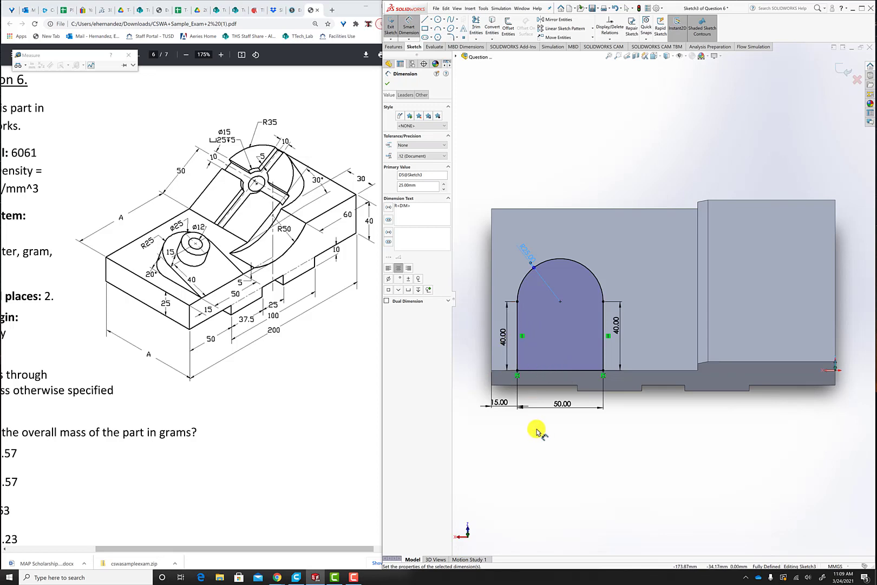
left_click(499, 404)
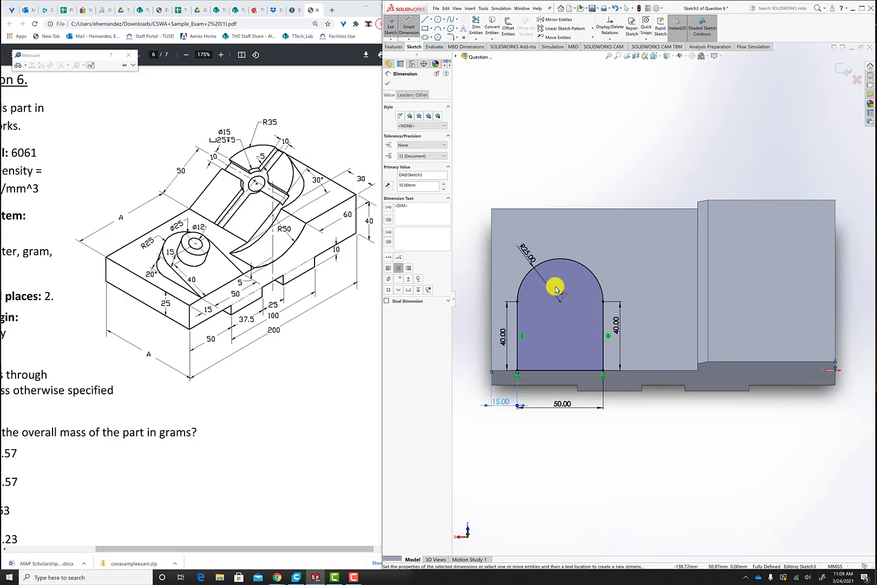
left_click(388, 84)
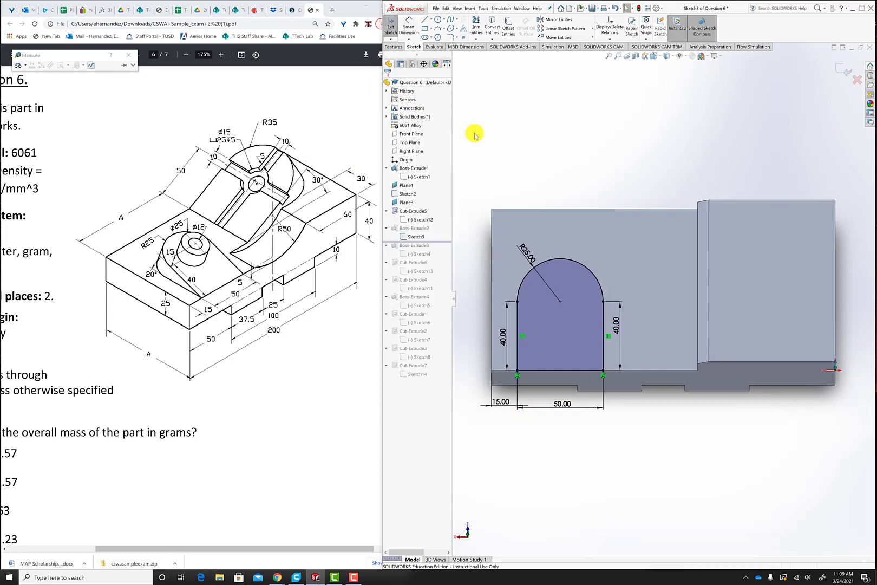
middle_click_drag(474, 133, 511, 91)
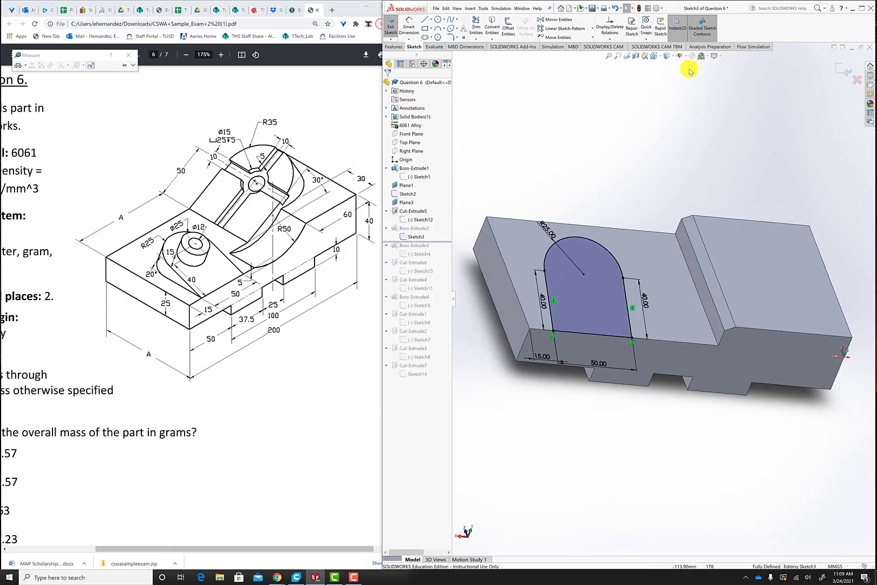
left_click(842, 71)
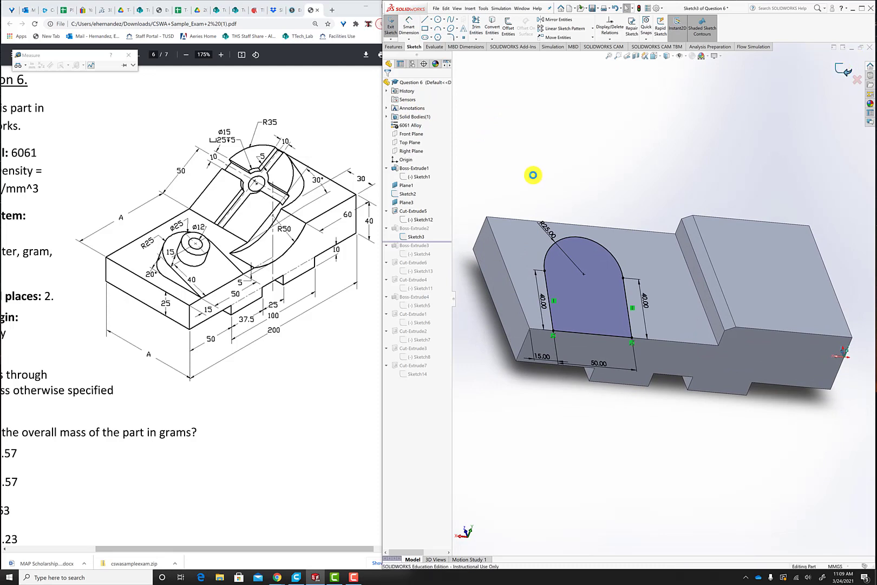
Open Boss-Extrude2's definition, preview a Blind end condition in place of Up To Surface and cancel the edit.
right_click(413, 229)
left_click(417, 210)
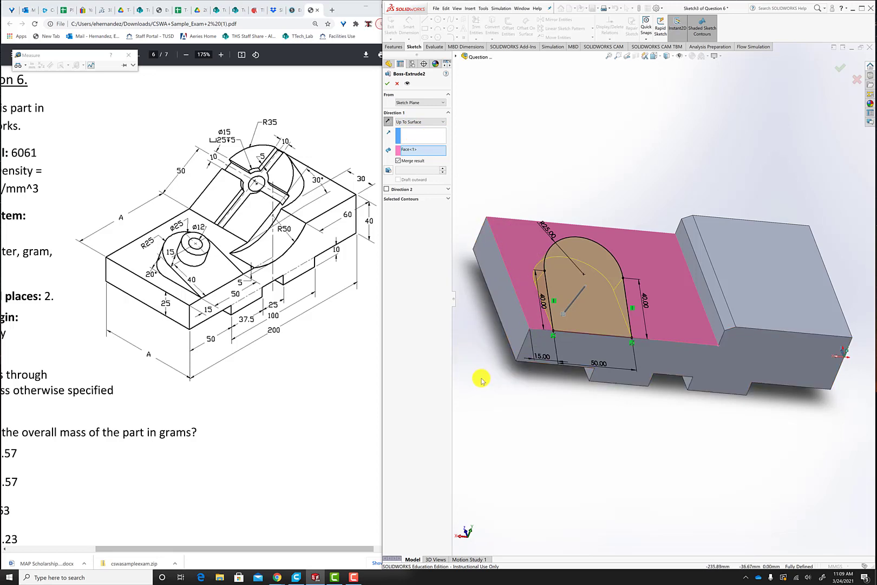
left_click(423, 123)
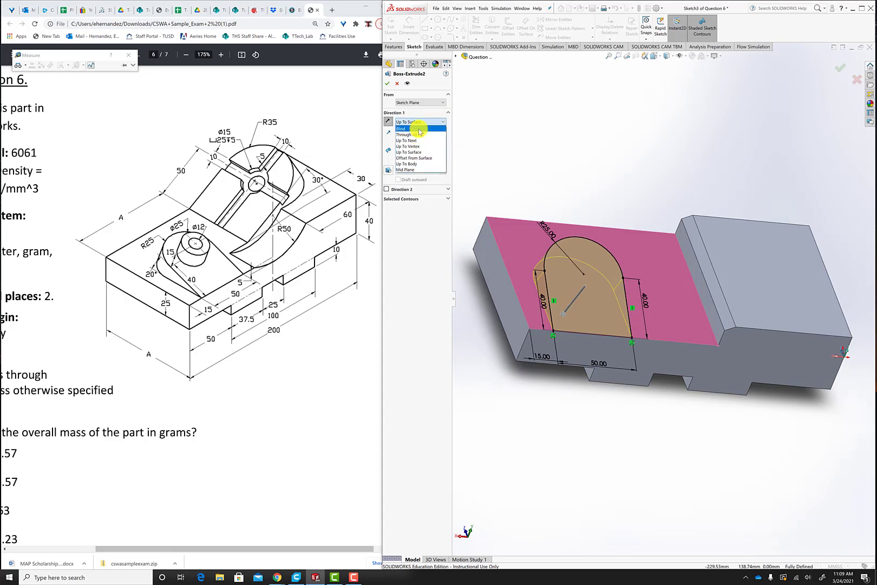
left_click(412, 128)
mouse_move(489, 272)
middle_mouse_down()
mouse_move(543, 266)
mouse_move(575, 274)
mouse_move(579, 266)
mouse_move(519, 273)
middle_mouse_up()
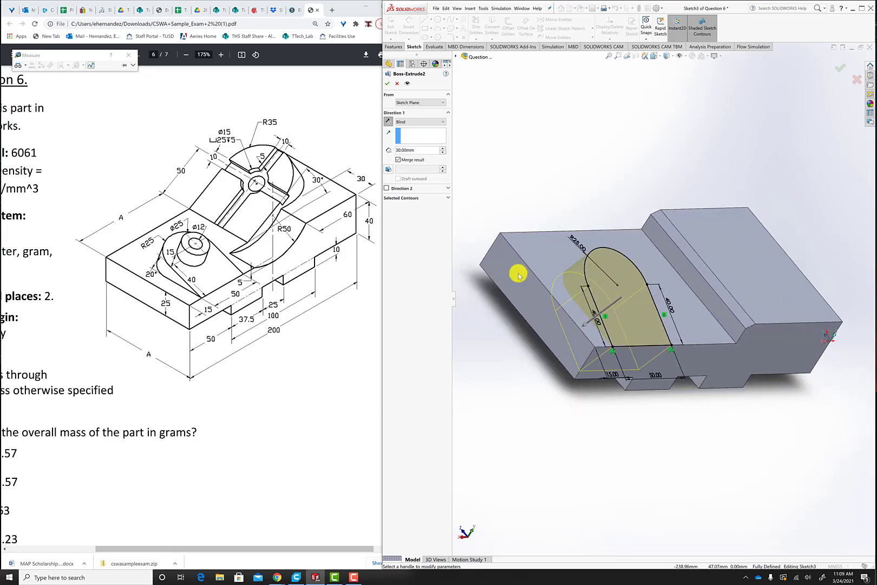
left_click(396, 85)
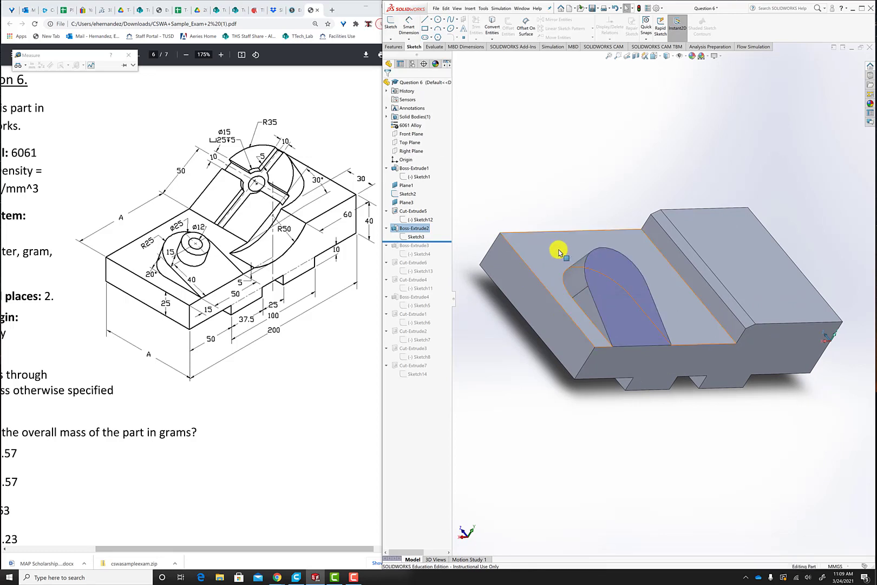
Roll the history forward past Boss-Extrude3 and Cut-Extrude6 and inspect the cylindrical boss on the angled pad.
middle_click_drag(559, 252, 527, 254)
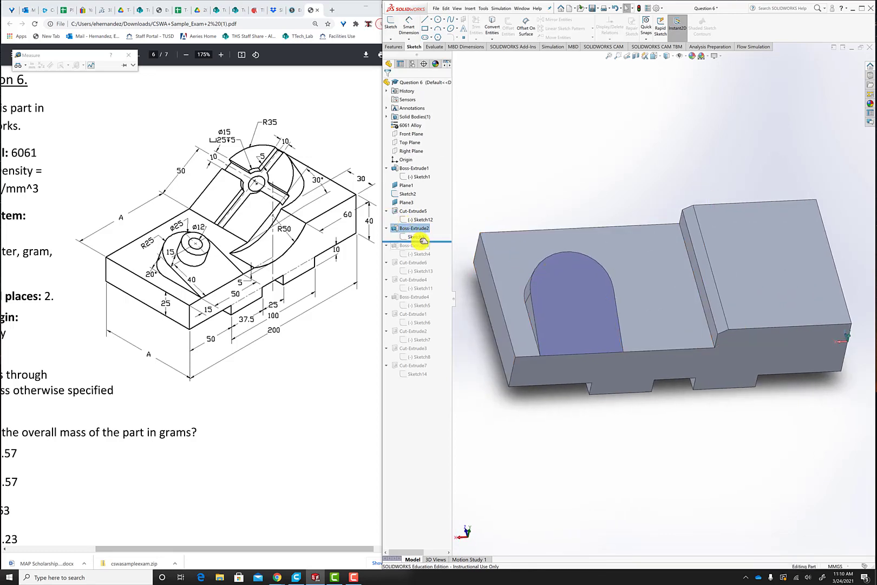
left_click_drag(423, 240, 417, 260)
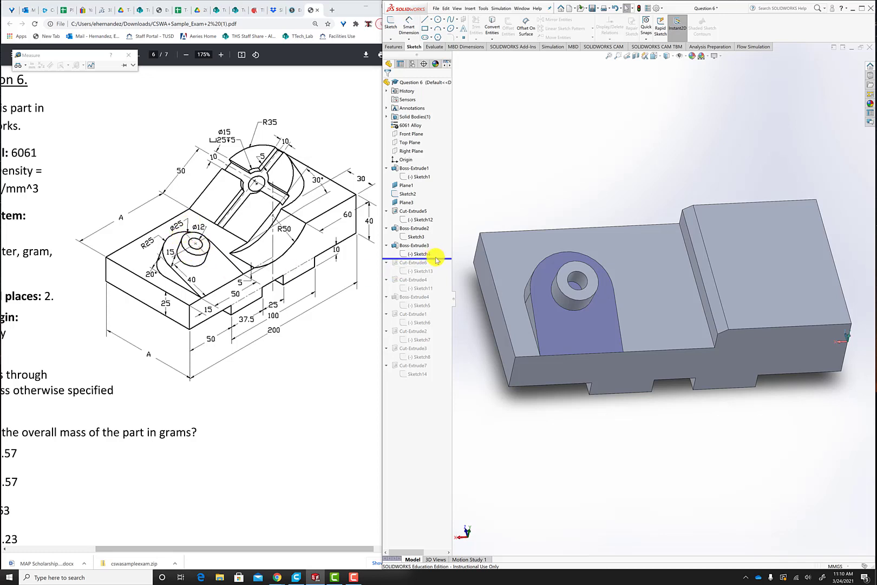
left_click_drag(437, 257, 434, 275)
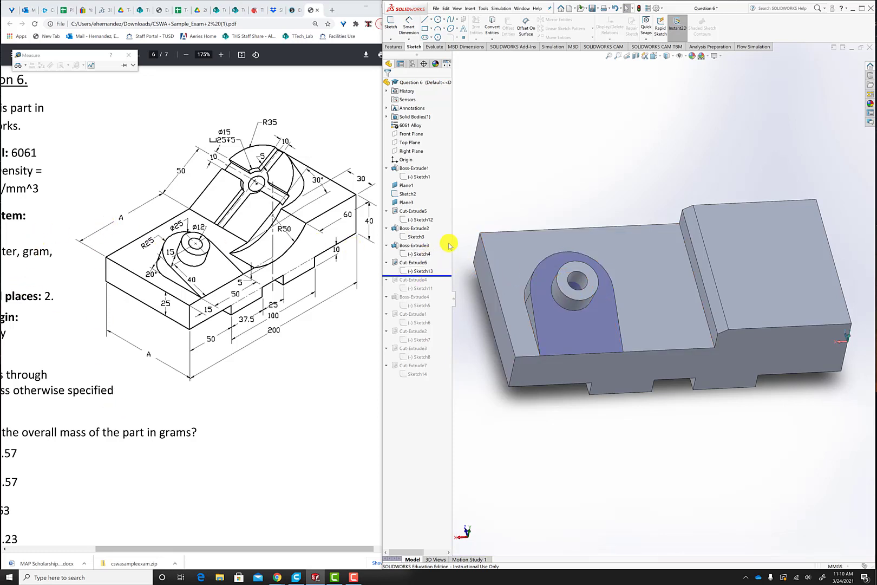
mouse_move(522, 190)
middle_mouse_down()
mouse_move(510, 214)
mouse_move(523, 184)
middle_mouse_up()
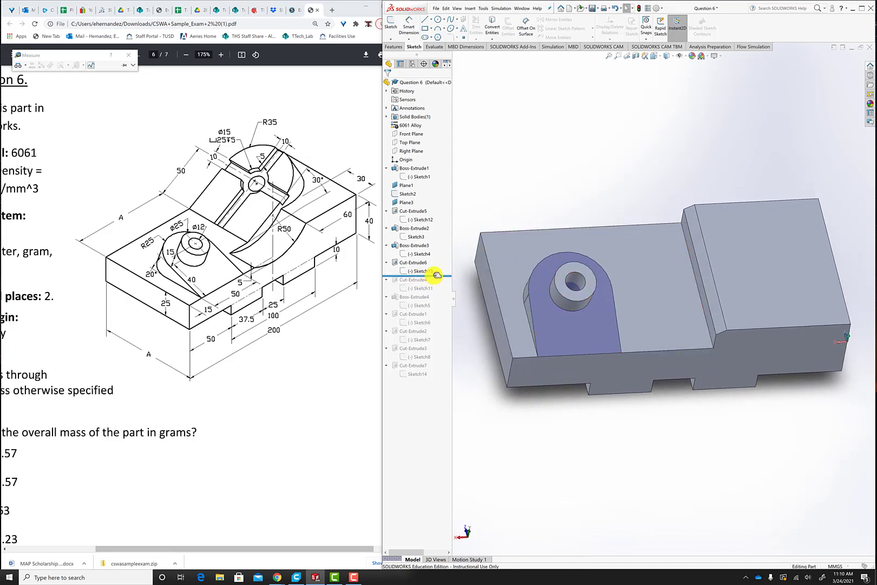
Roll the history forward past Cut-Extrude4 and open its Sketch11 for editing.
left_click_drag(436, 275, 433, 290)
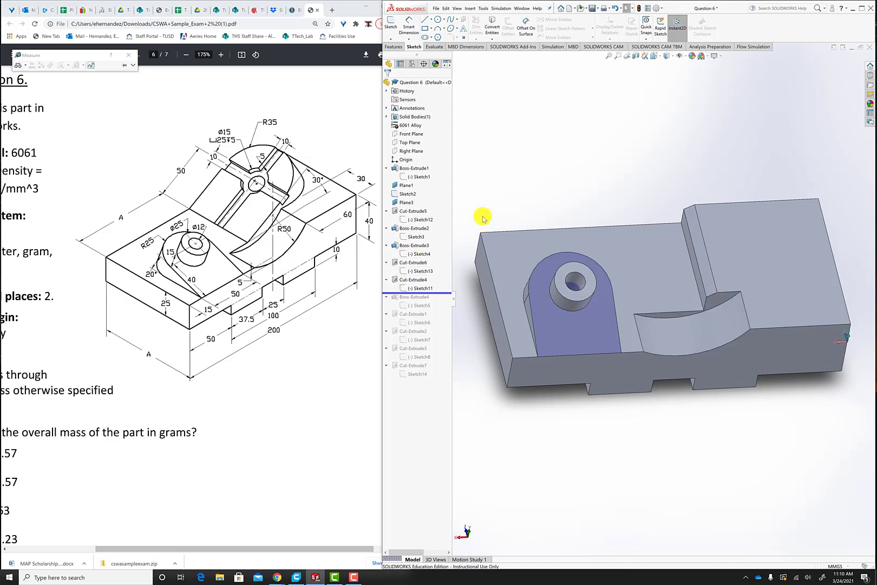
middle_click_drag(483, 218, 459, 167)
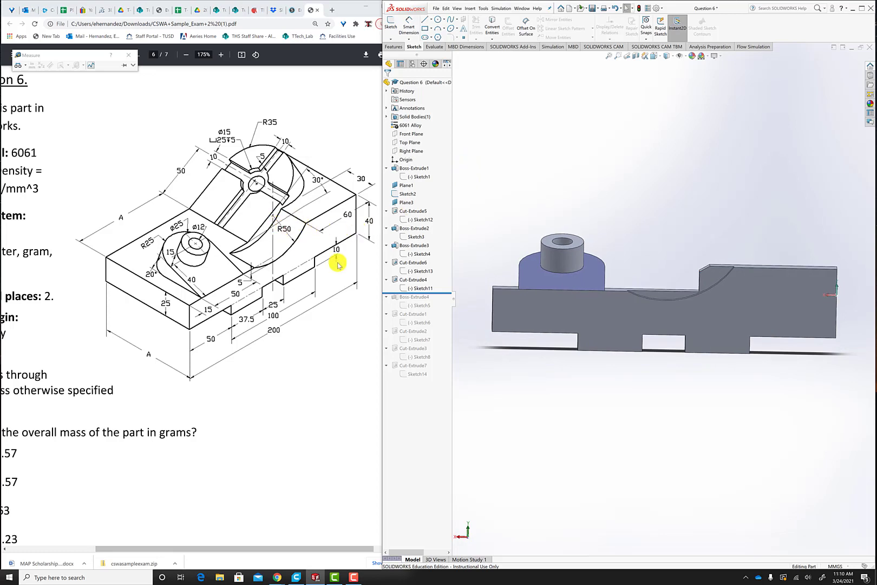
right_click(418, 290)
left_click(428, 275)
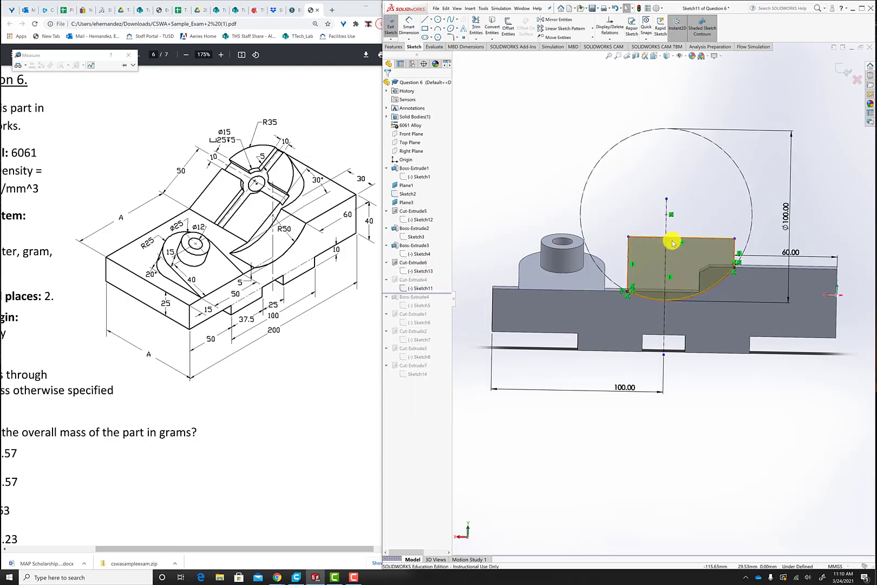
Examine Sketch11's cut profile against the block's front face and inspect the construction circle's center point.
scroll(672, 243, "down", 2)
scroll(677, 293, "up", 3)
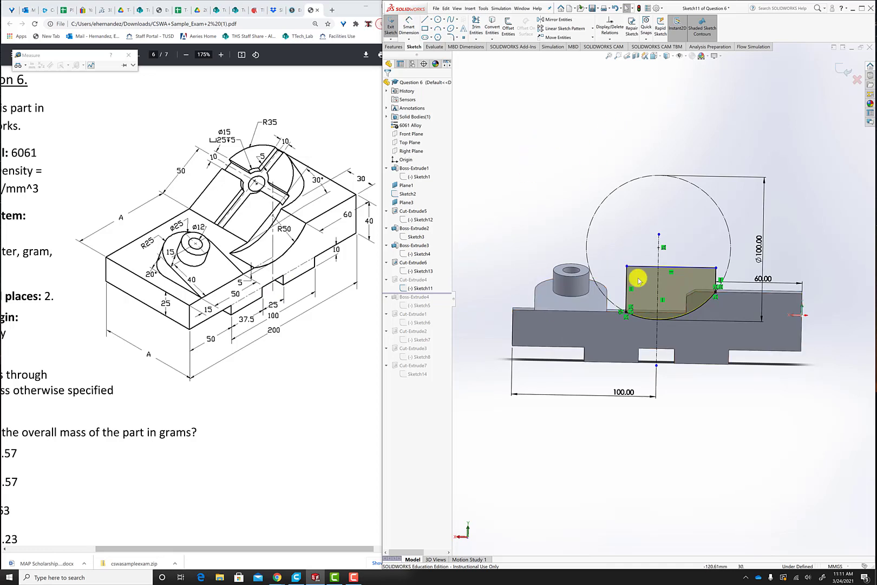
left_click(541, 333)
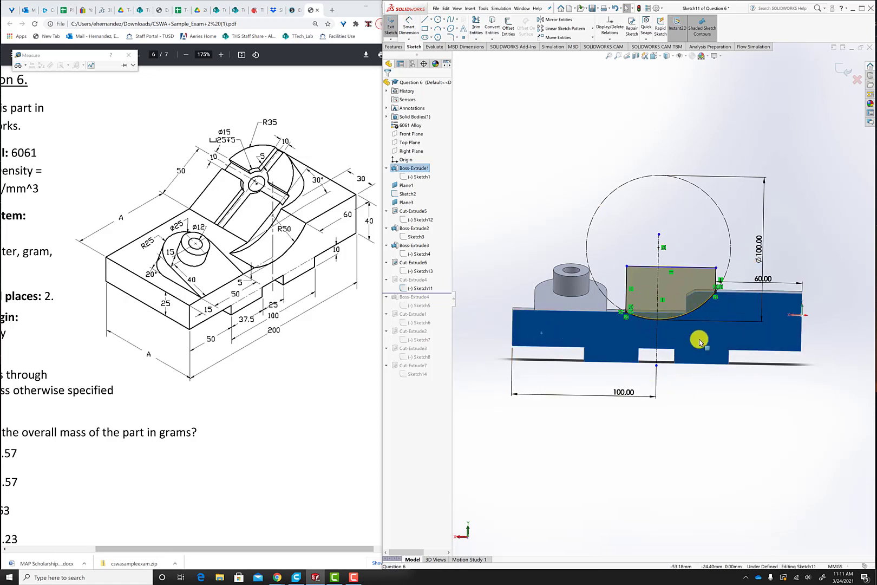
scroll(643, 285, "down", 2)
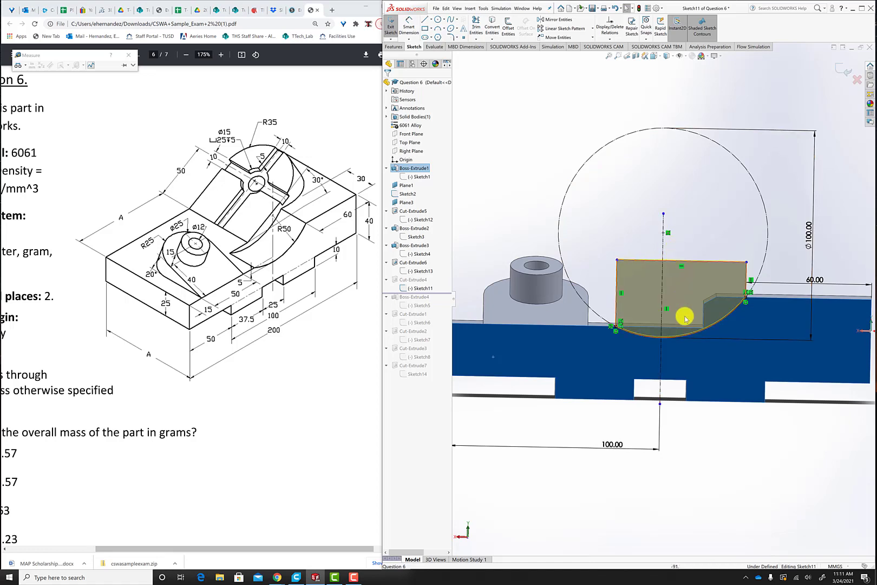
left_click(664, 233)
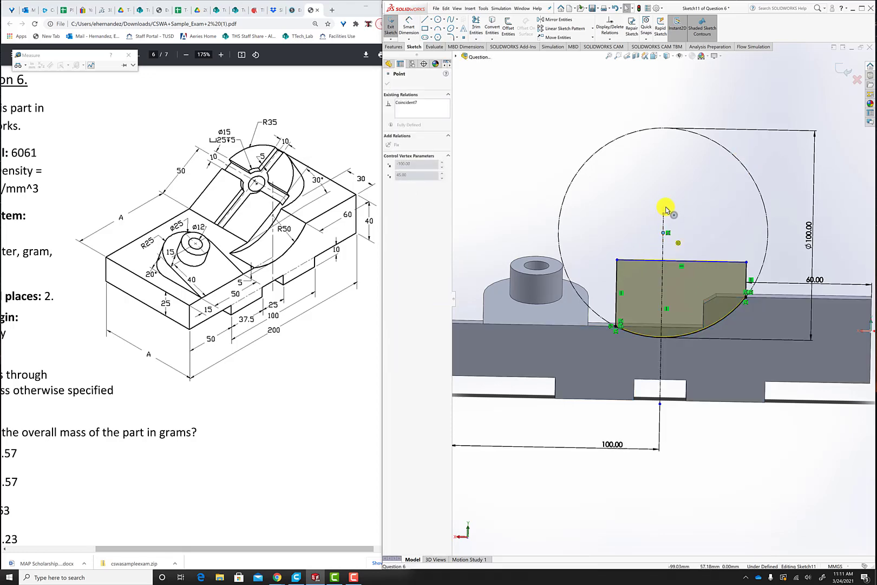
left_click(667, 188)
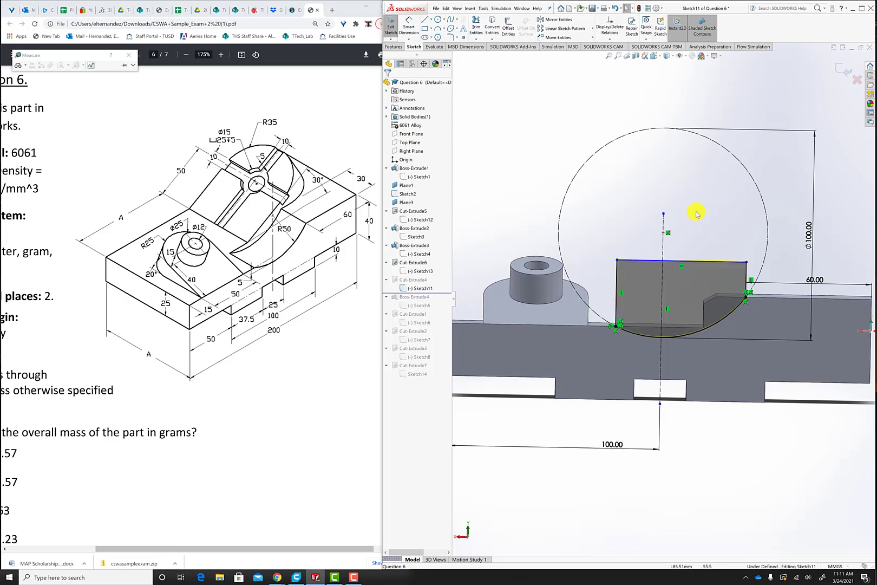
scroll(701, 273, "down", 2)
scroll(664, 303, "up", 2)
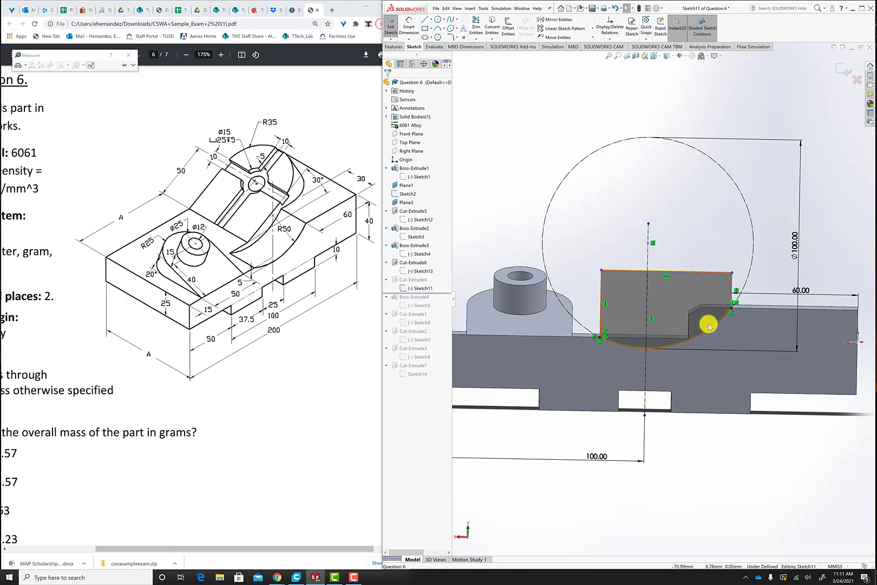
Inspect the construction circle's properties where it meets the profile's corner and exit Sketch11, discarding changes.
scroll(732, 307, "down", 2)
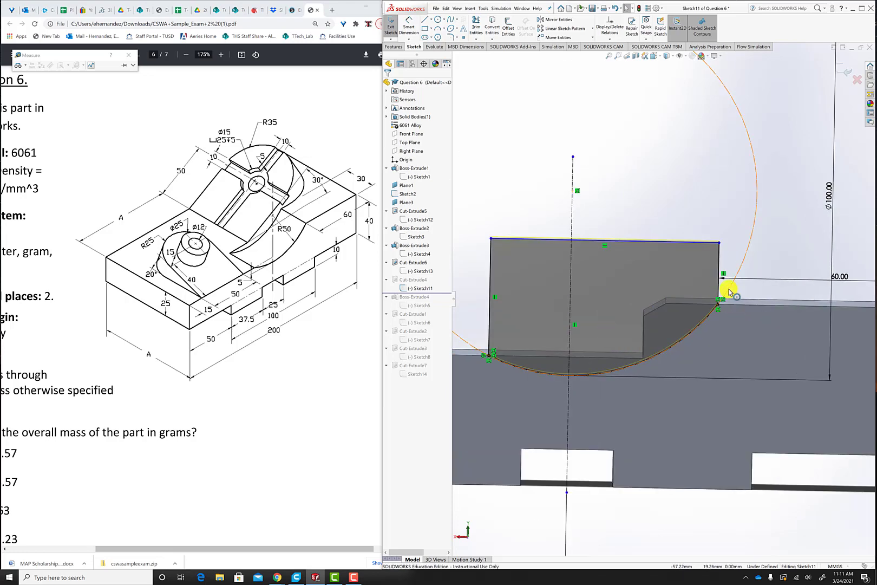
left_click(729, 292)
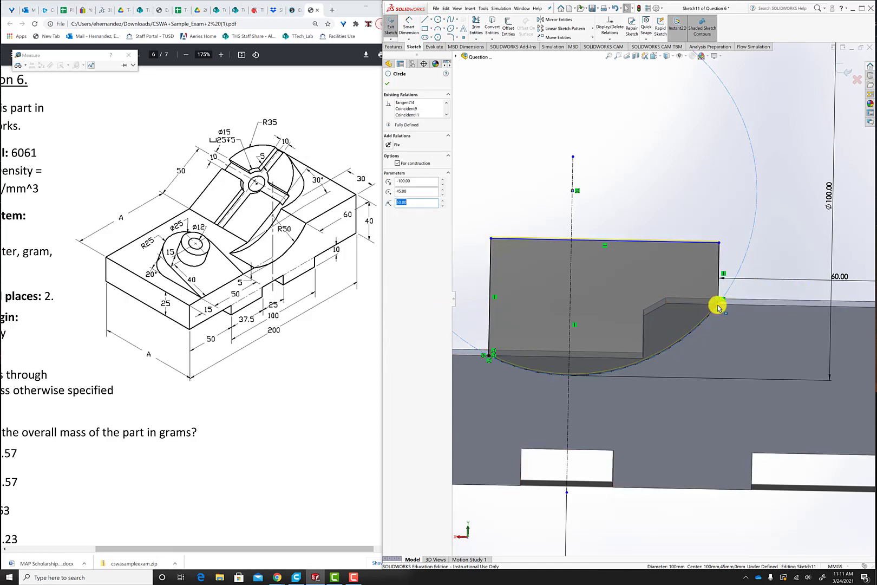
scroll(718, 307, "up", 2)
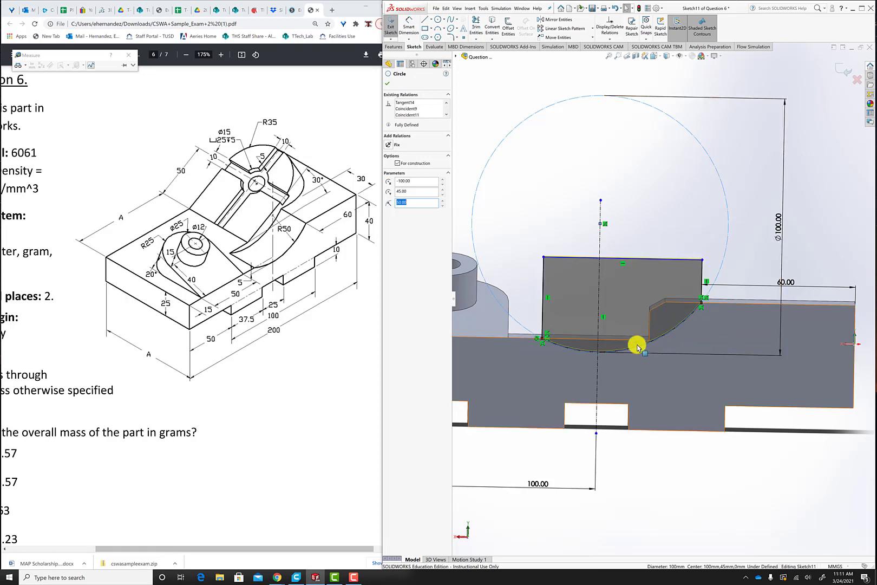
key("ctrl+7")
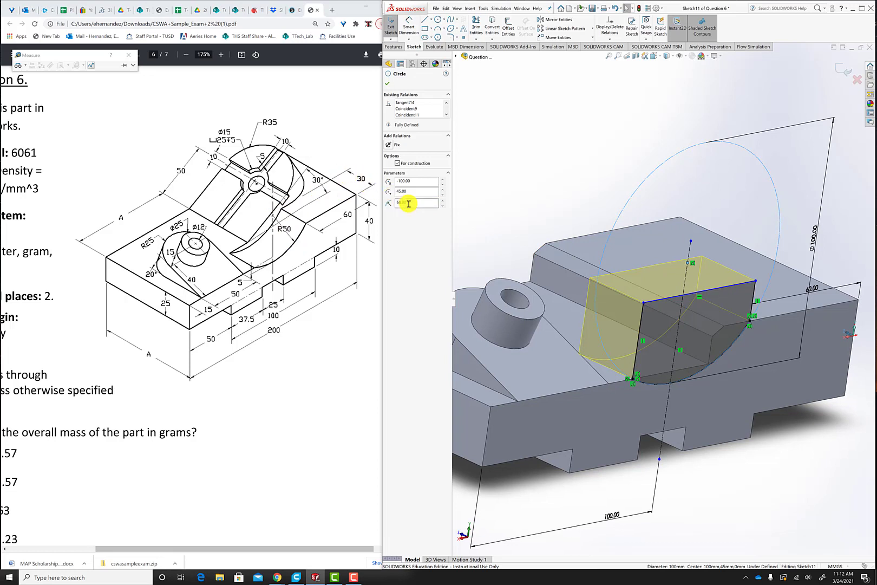
left_click(855, 81)
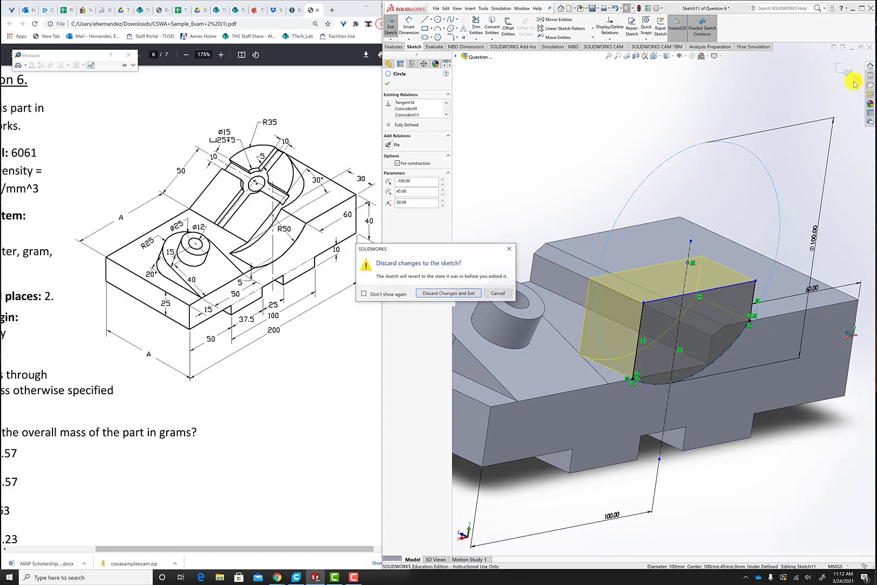
left_click(475, 293)
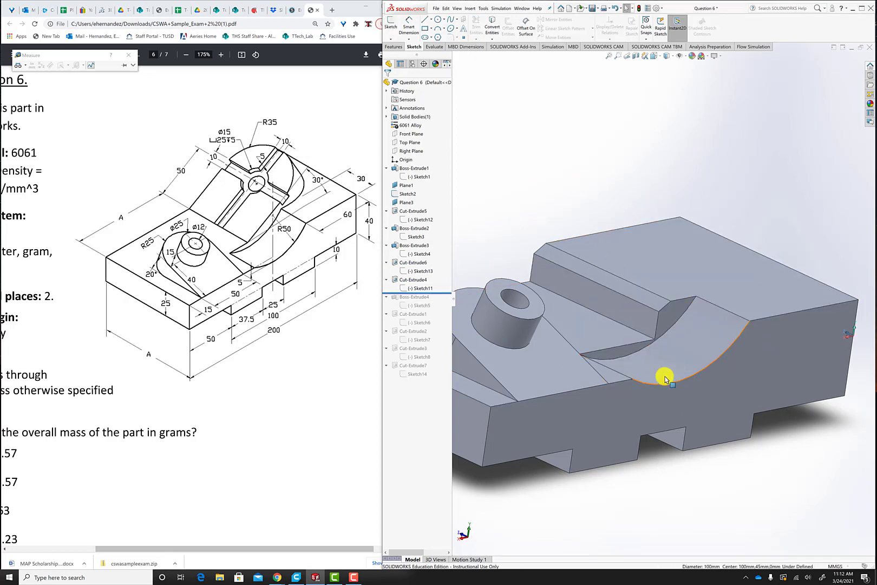
Roll the history forward past Boss-Extrude4 and view the part normal to Plane3 from above.
middle_click_drag(690, 357, 681, 359)
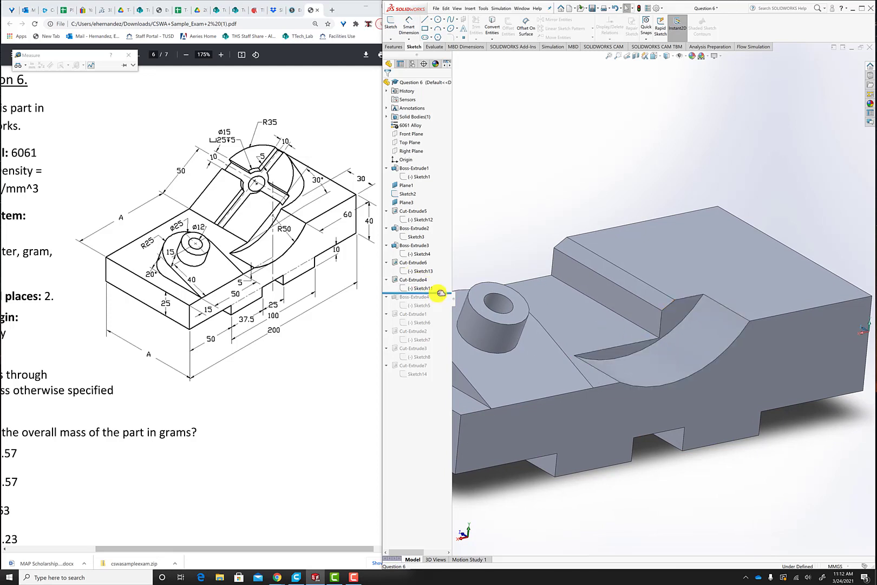
left_click_drag(439, 295, 435, 308)
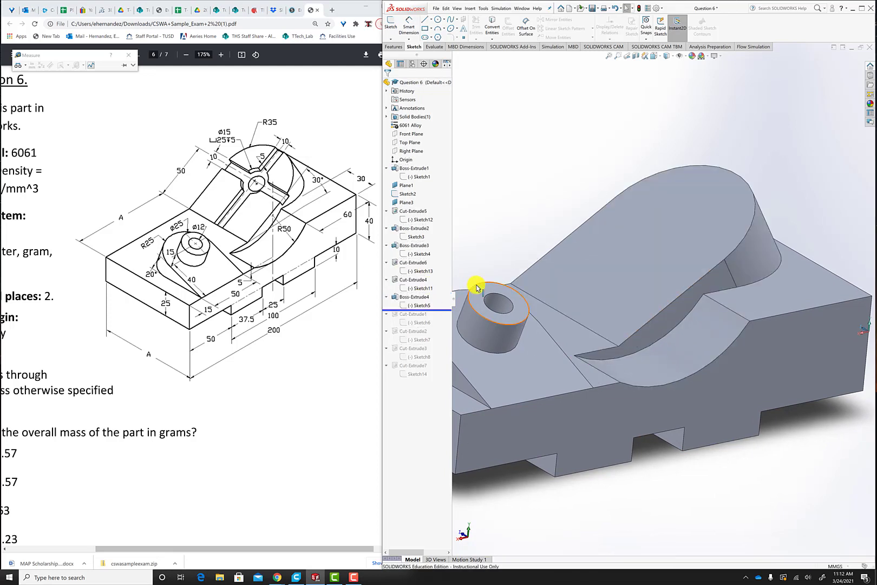
right_click(425, 306)
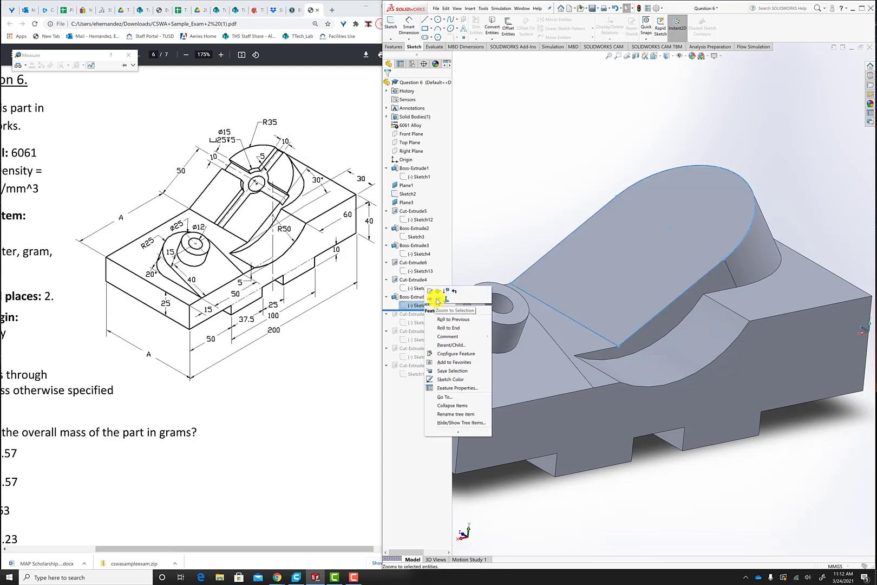
left_click(405, 202)
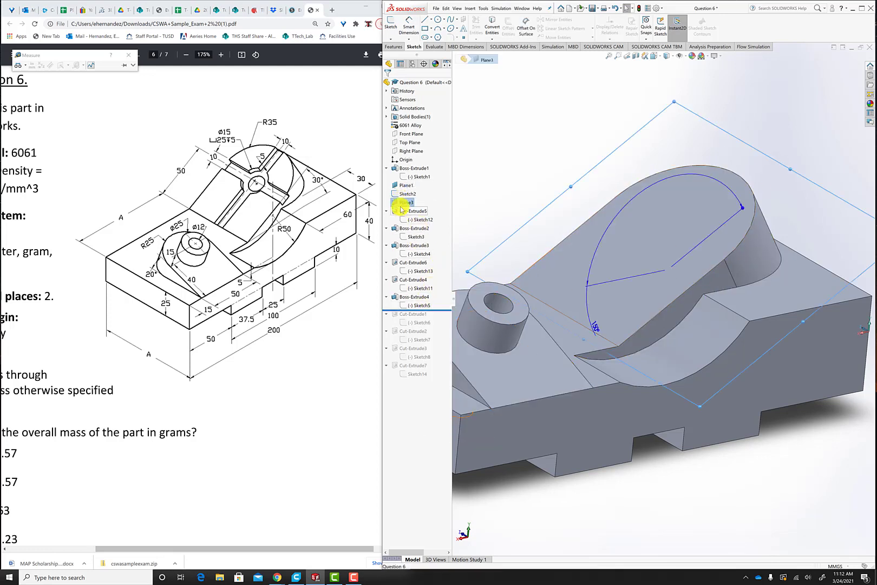
right_click(404, 201)
left_click(431, 198)
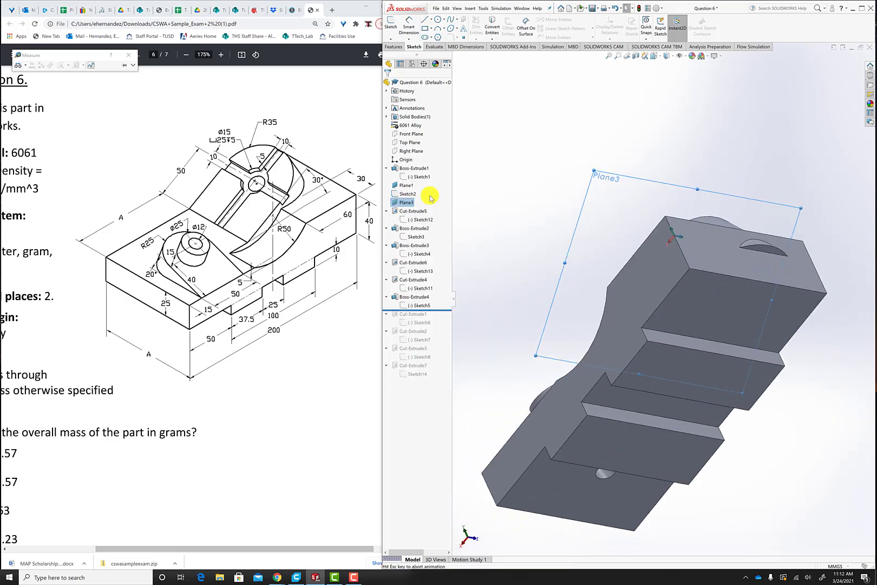
right_click(405, 202)
left_click(436, 188)
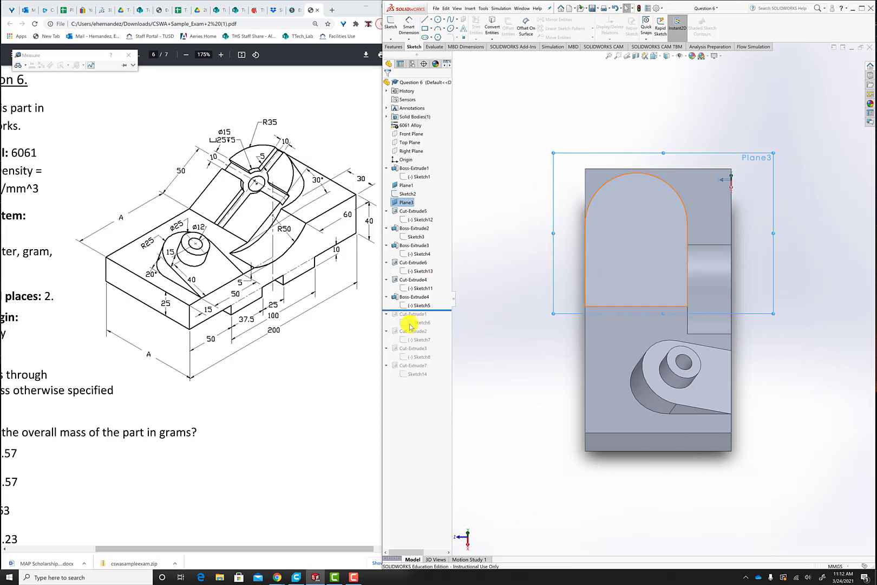
Edit Sketch5 and dimension the profile's straight side line opposite the arc-shaped cut at 50 mm.
right_click(421, 306)
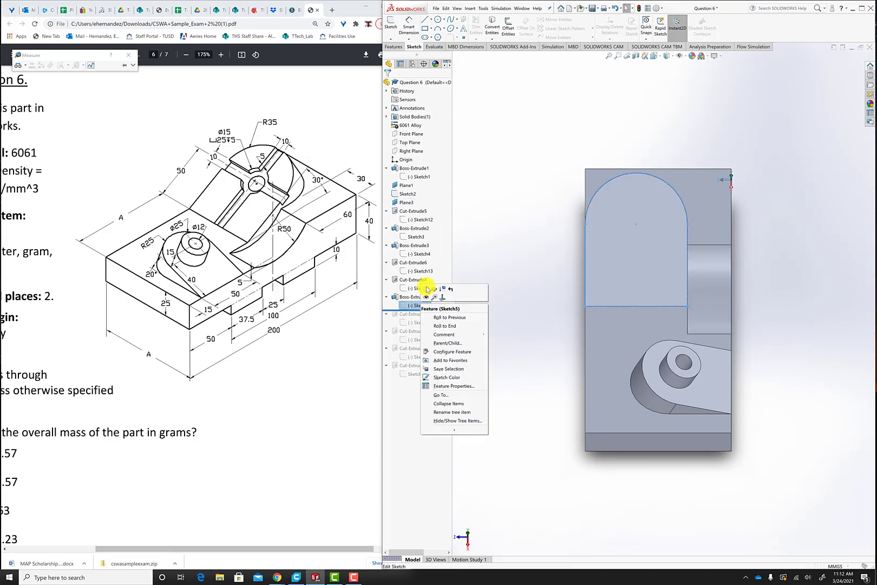
left_click(427, 289)
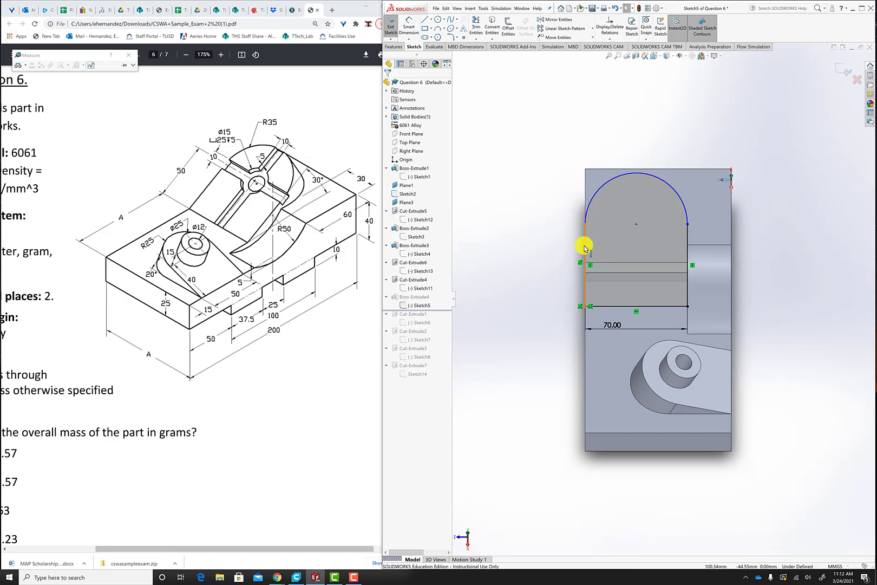
left_click(409, 25)
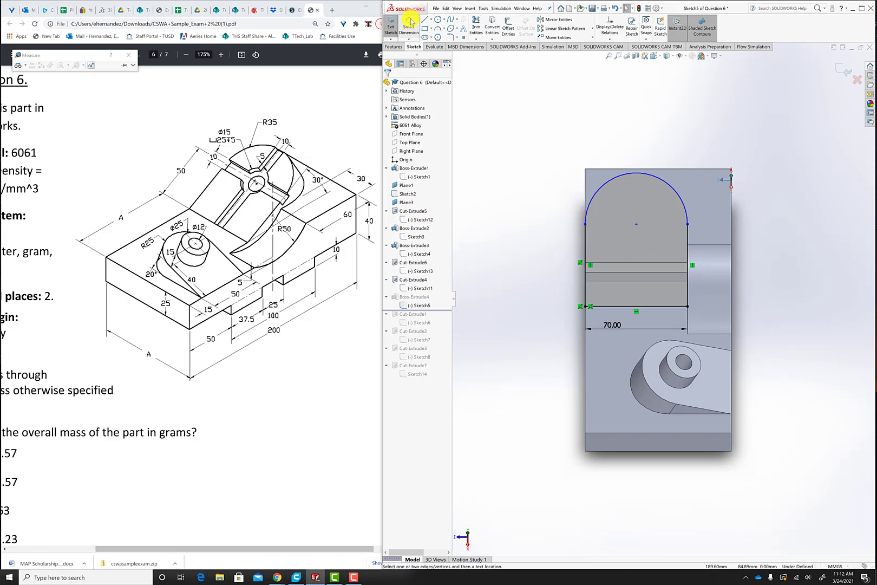
left_click(586, 252)
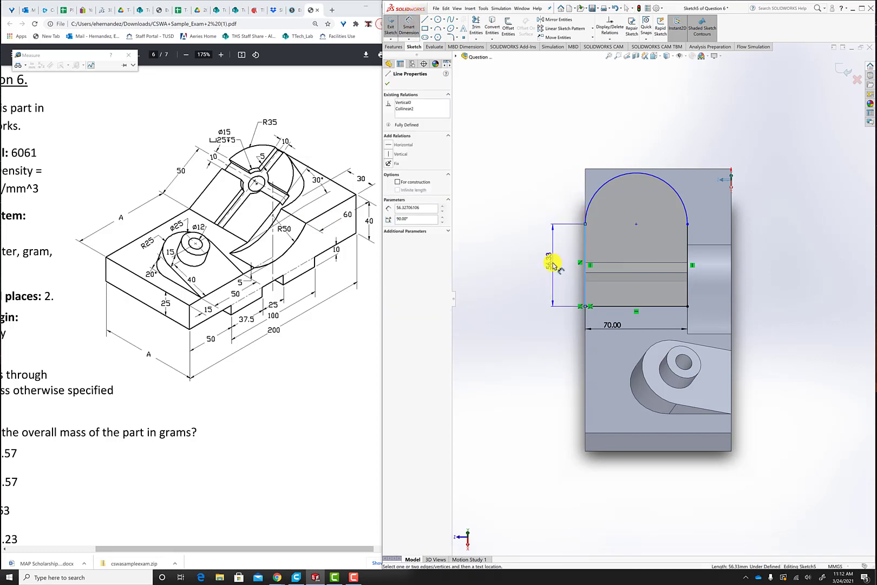
left_click(553, 268)
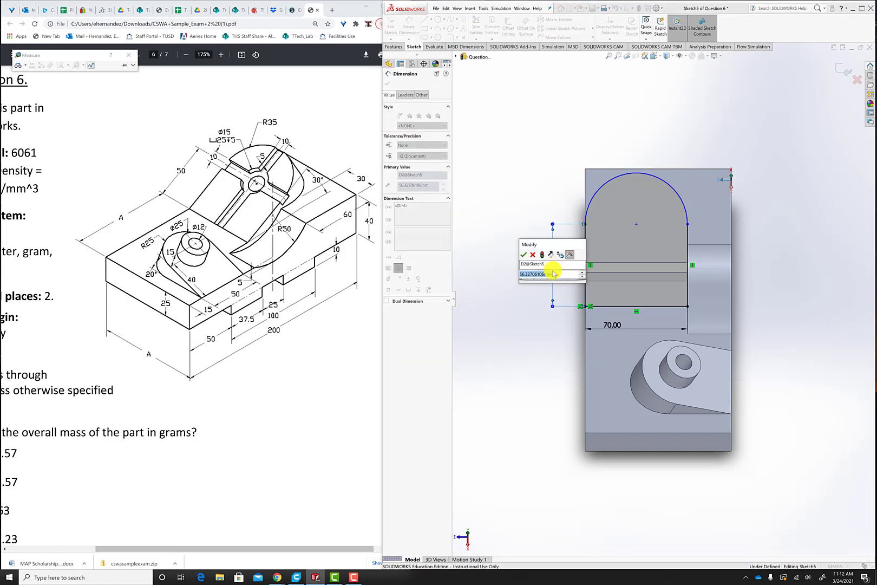
type("50")
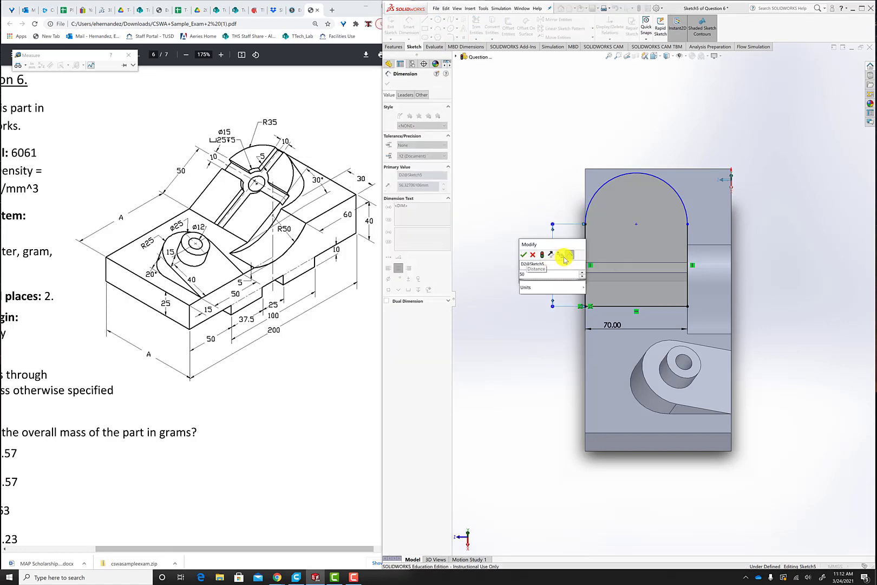
key("Return")
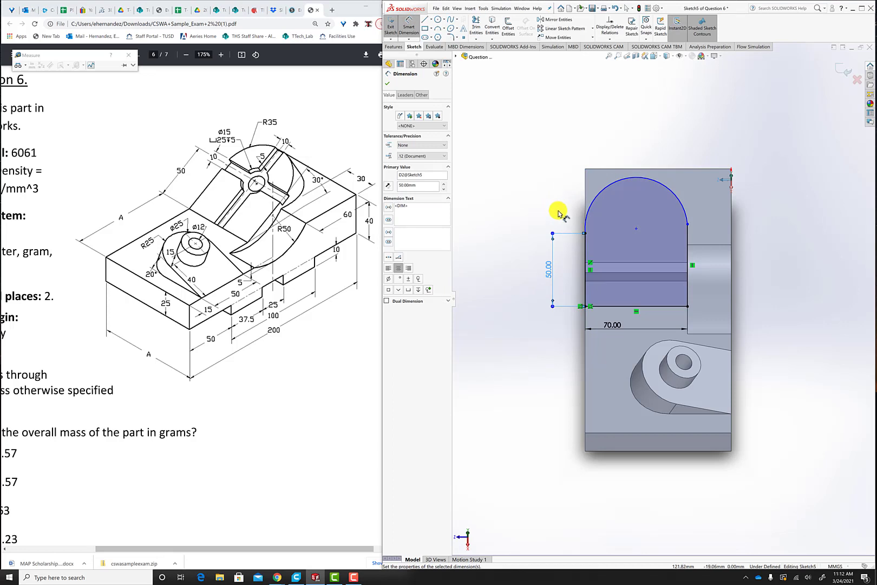
Add a 35 mm radius dimension to the arc of Sketch5's profile and exit the sketch.
left_click(607, 174)
left_click(589, 157)
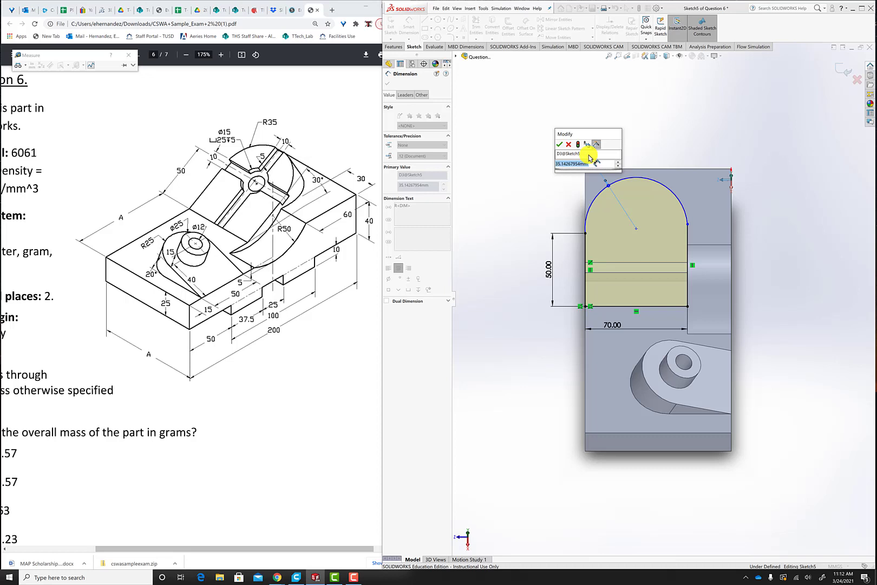
type("35")
key("Return")
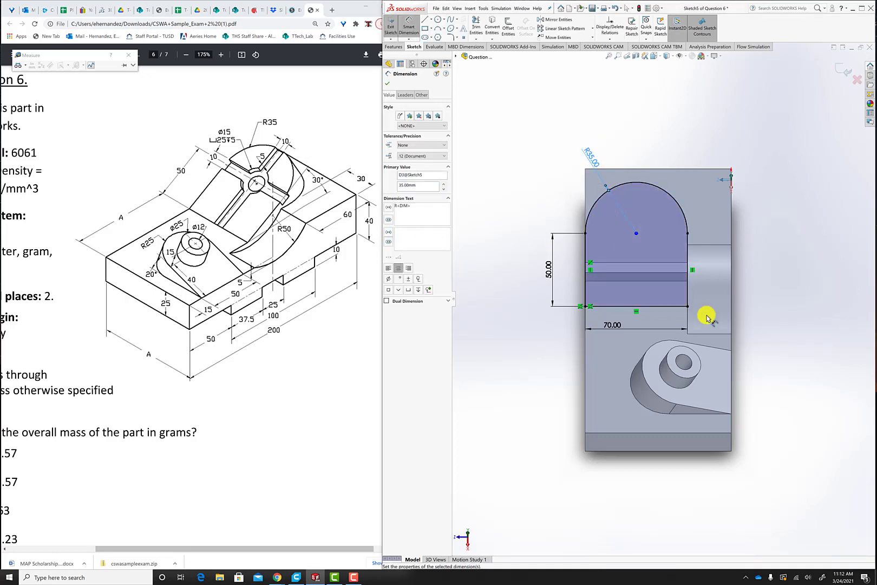
left_click(842, 73)
Roll the history forward past Cut-Extrude1 and open Sketch6 for editing.
mouse_move(718, 182)
middle_mouse_down()
mouse_move(734, 254)
mouse_move(711, 258)
middle_mouse_up()
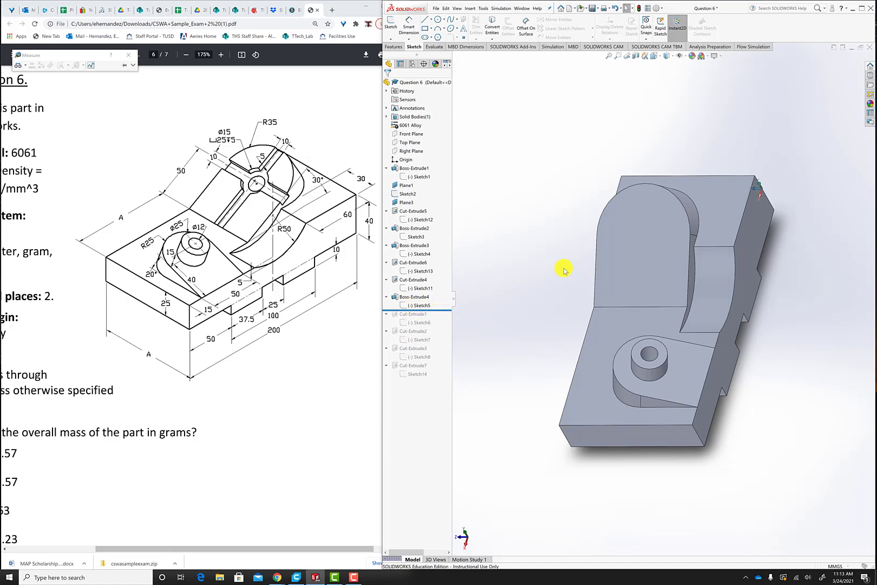
middle_click_drag(564, 269, 553, 248)
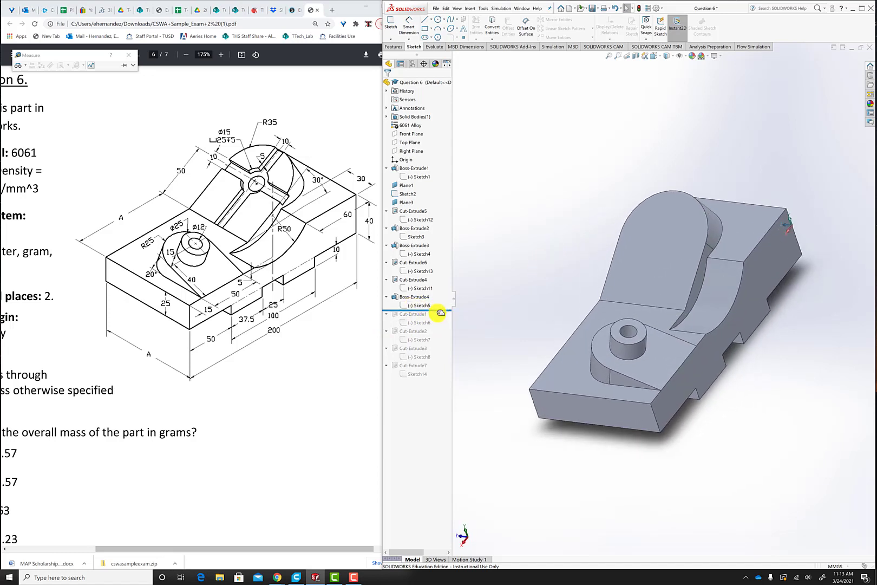
left_click_drag(440, 312, 439, 328)
mouse_move(523, 260)
middle_mouse_down()
mouse_move(536, 278)
mouse_move(558, 276)
mouse_move(548, 271)
mouse_move(564, 284)
middle_mouse_up()
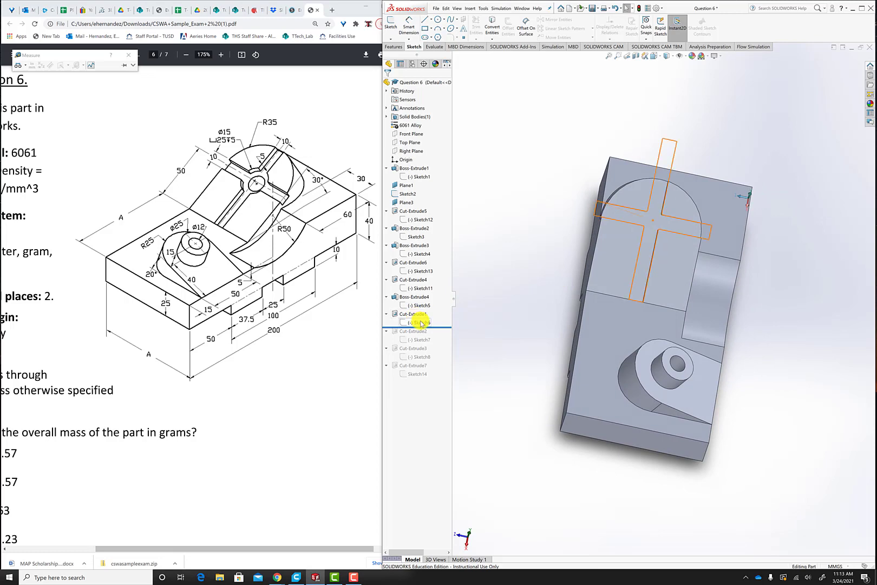
right_click(421, 323)
left_click(428, 308)
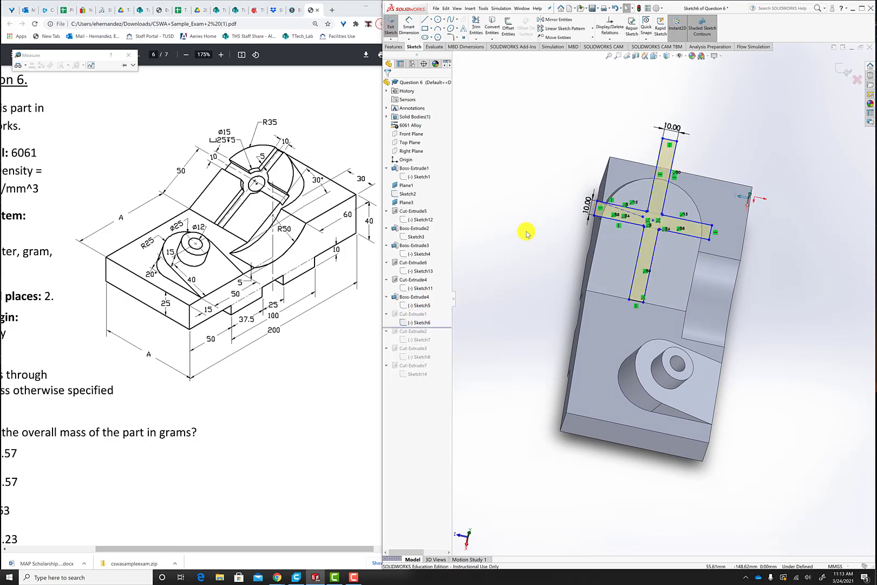
Delete the entire existing cross-shaped profile from Sketch6, including its two 10 mm dimensions.
mouse_move(548, 242)
middle_mouse_down()
mouse_move(544, 227)
mouse_move(545, 245)
middle_mouse_up()
scroll(635, 184, "down", 3)
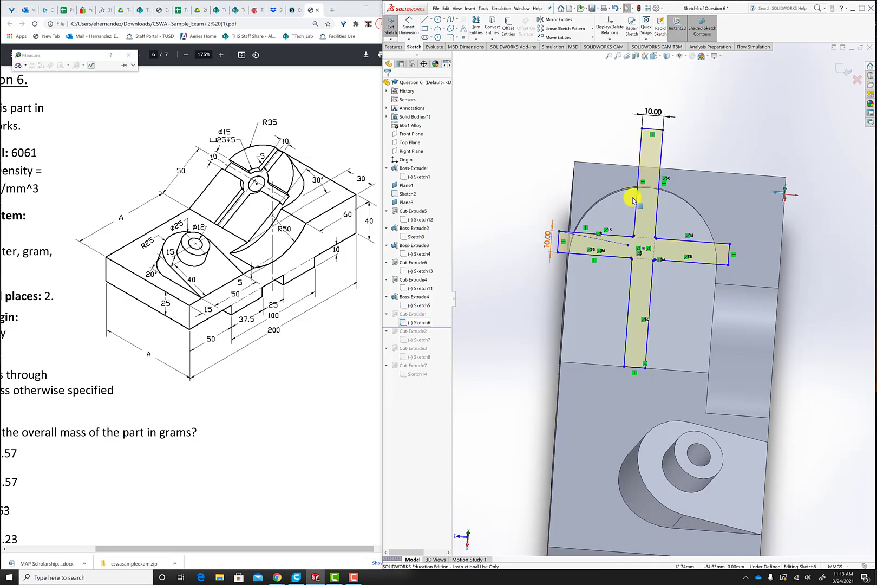
mouse_move(523, 72)
left_mouse_down()
mouse_move(742, 242)
mouse_move(759, 394)
left_mouse_up()
key("Delete")
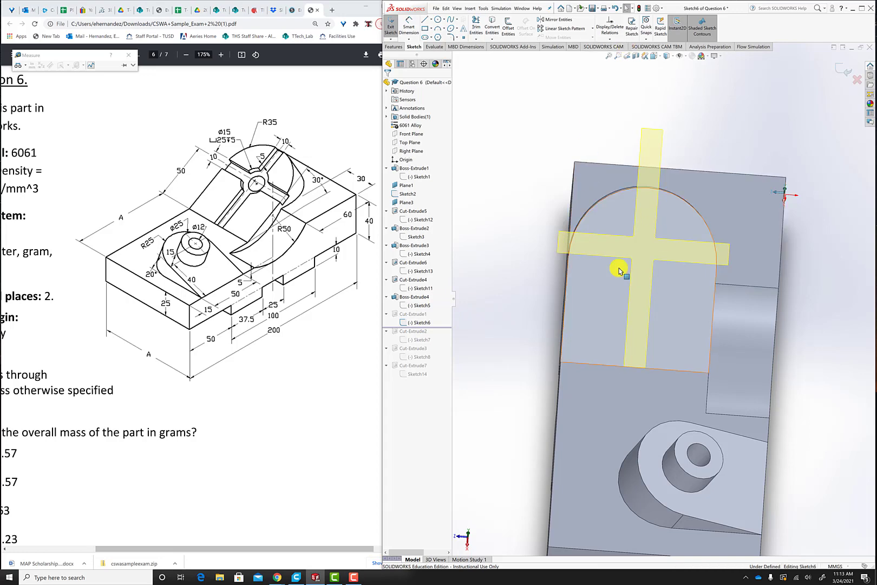
Sketch a horizontal center rectangle about 85 by 9 mm across the round-topped face, centred on its arc's center.
left_click(407, 204)
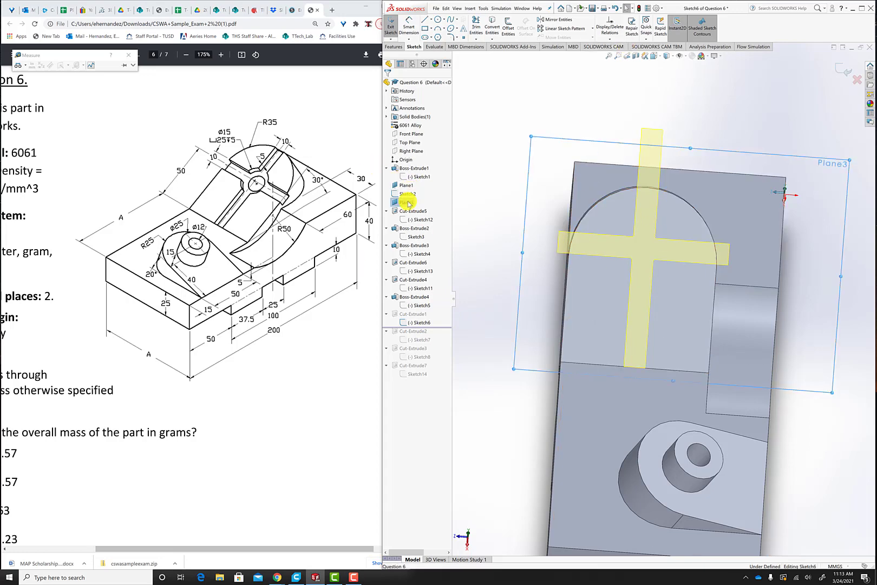
right_click(407, 204)
left_click(438, 195)
right_click(403, 203)
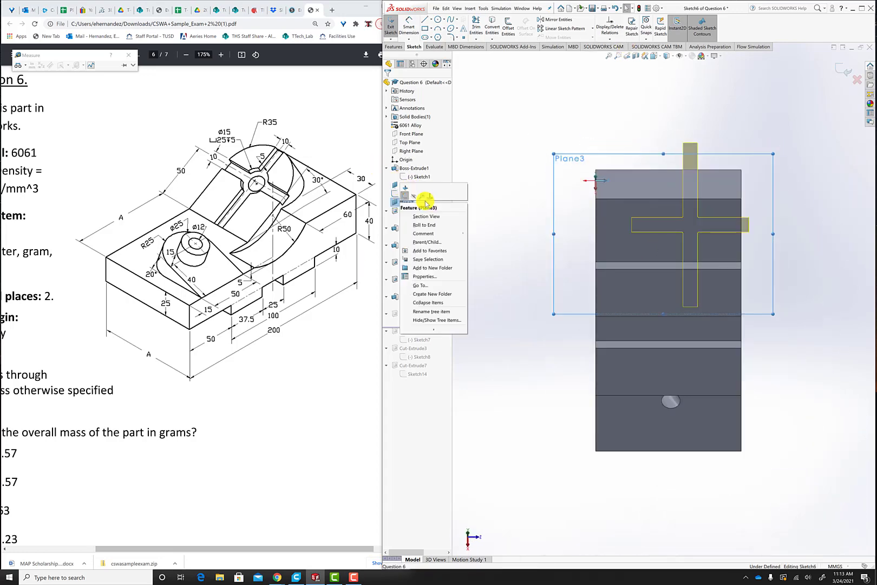
left_click(427, 195)
scroll(677, 230, "down", 2)
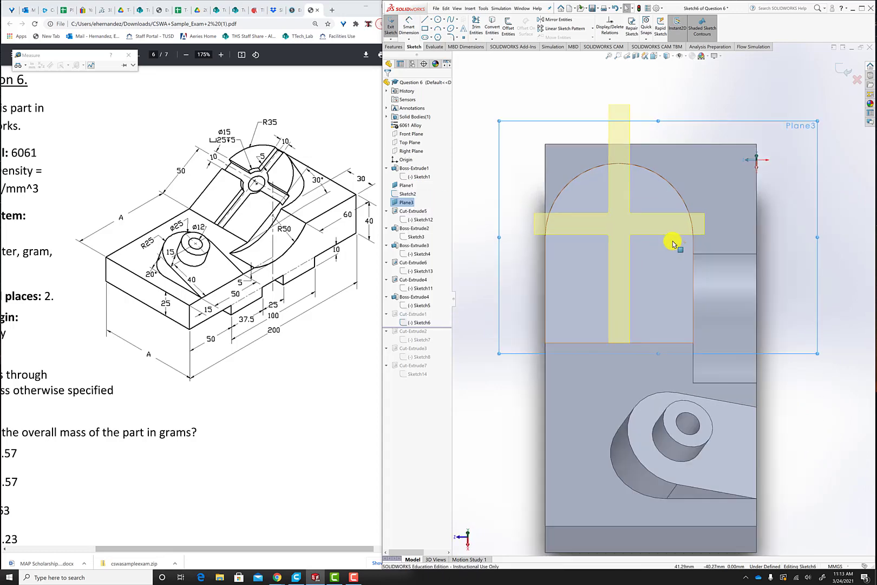
left_click(431, 30)
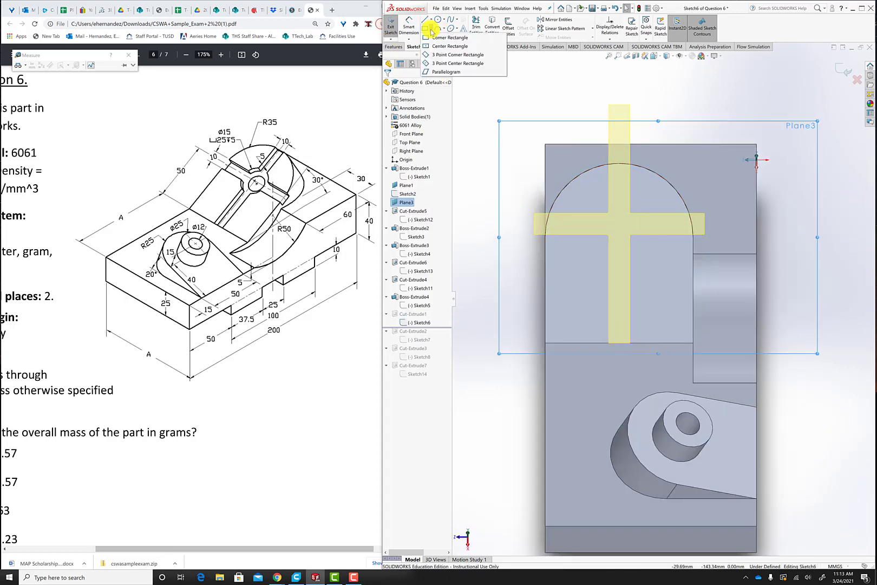
left_click(438, 48)
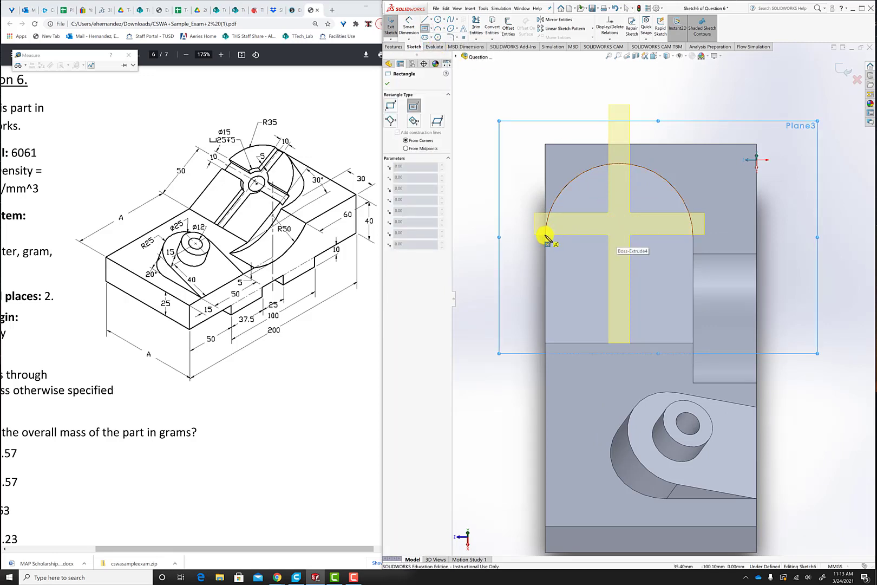
left_click(619, 237)
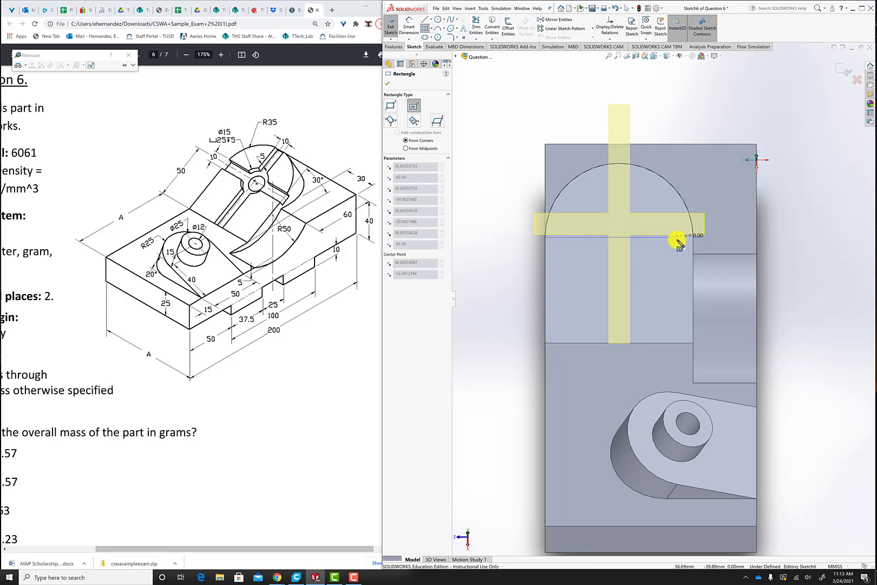
left_click(709, 247)
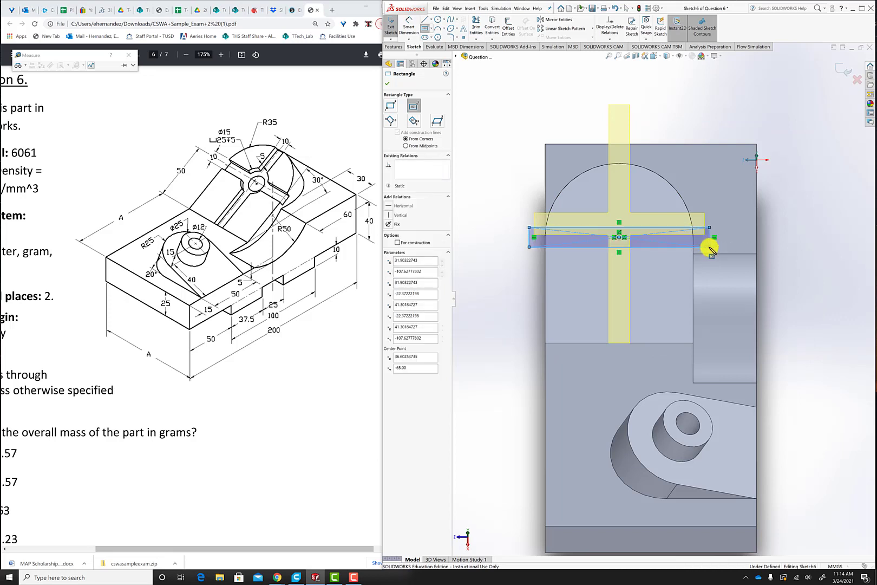
key("Escape")
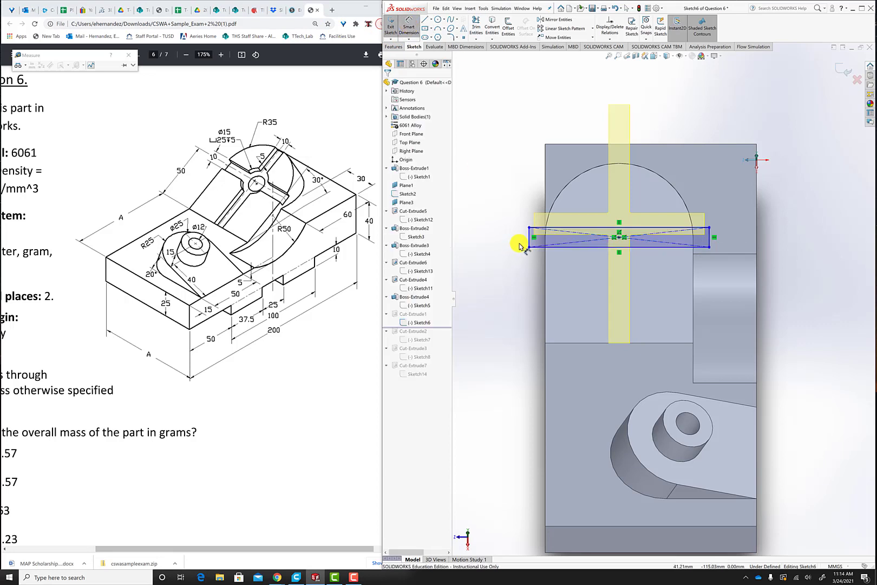
Dimension the short side of the horizontal rectangle at 10 mm.
left_click(529, 239)
left_click(521, 240)
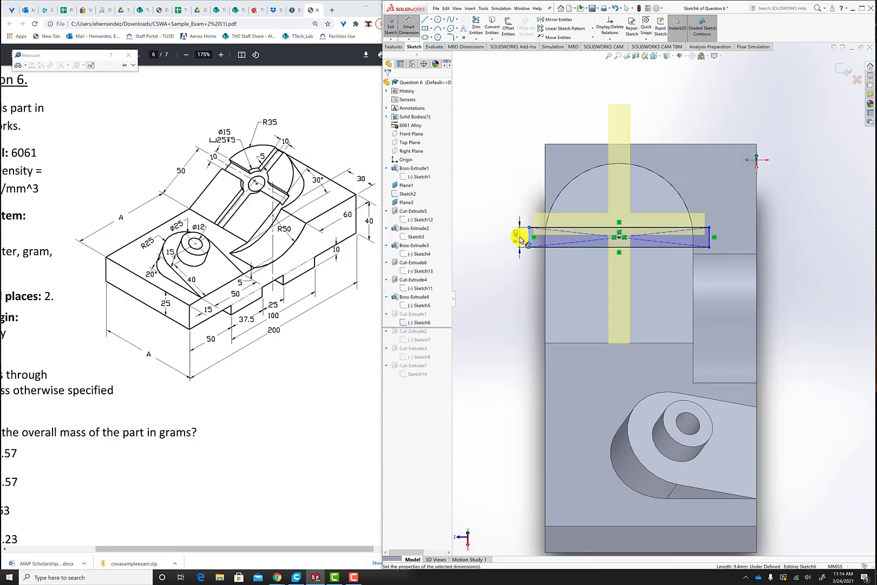
type("10")
key("Return")
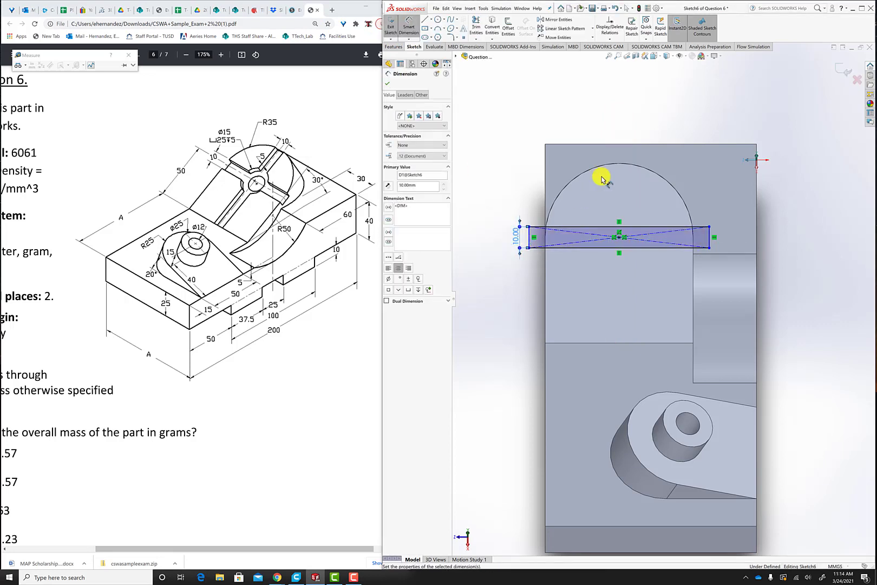
Sketch a vertical center rectangle about 11 by 100 mm from the same center, with its corner on the face's straight lower edge.
left_click(425, 29)
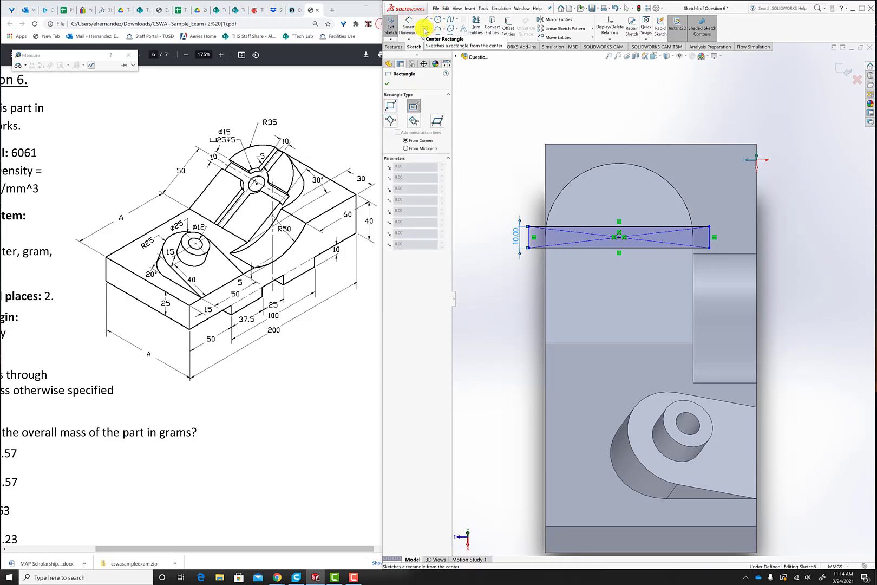
left_click(620, 238)
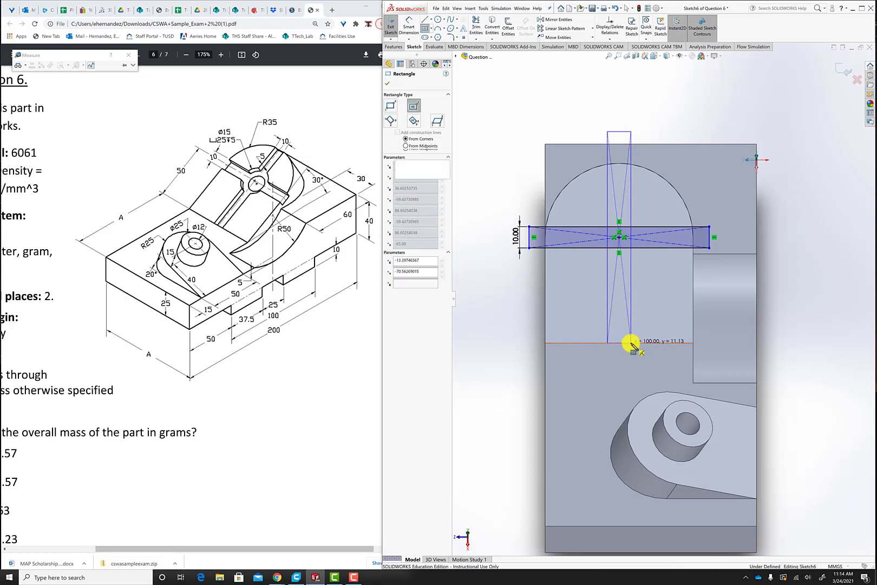
left_click(631, 342)
Dimension the short side of the vertical rectangle at 10 mm.
left_click(408, 27)
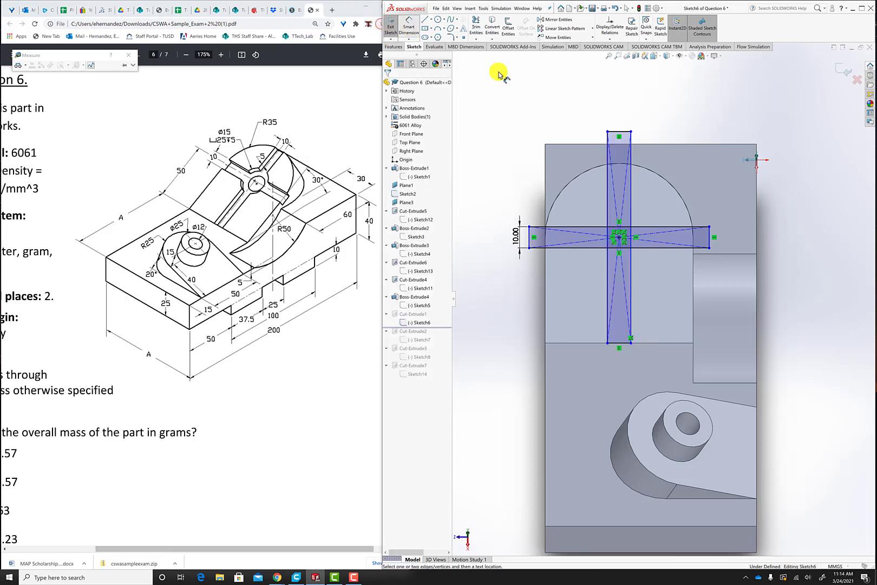
left_click(620, 134)
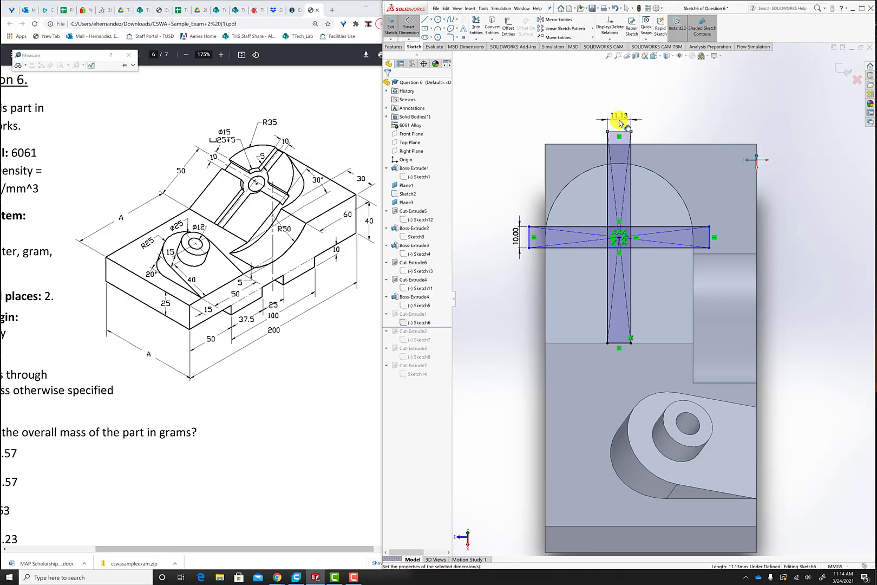
left_click(619, 122)
type("10")
key("Return")
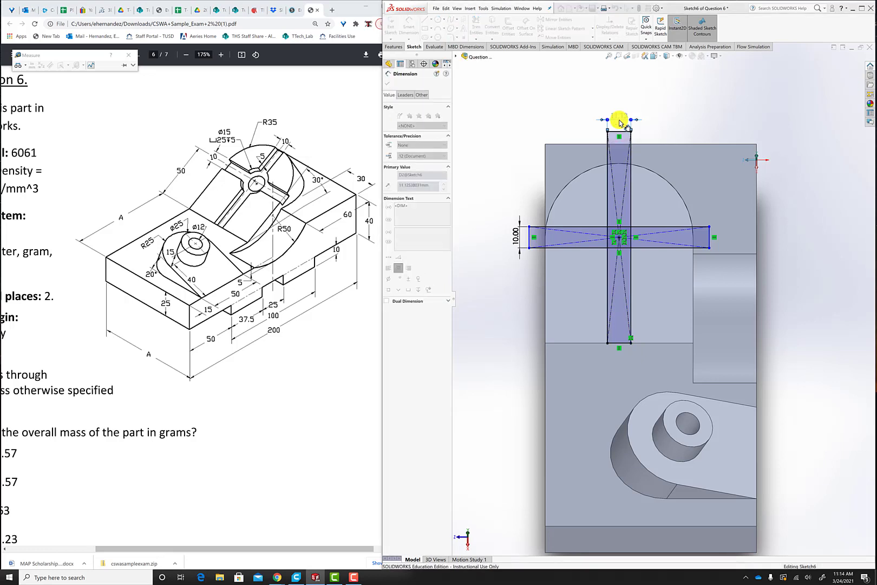
left_click(389, 85)
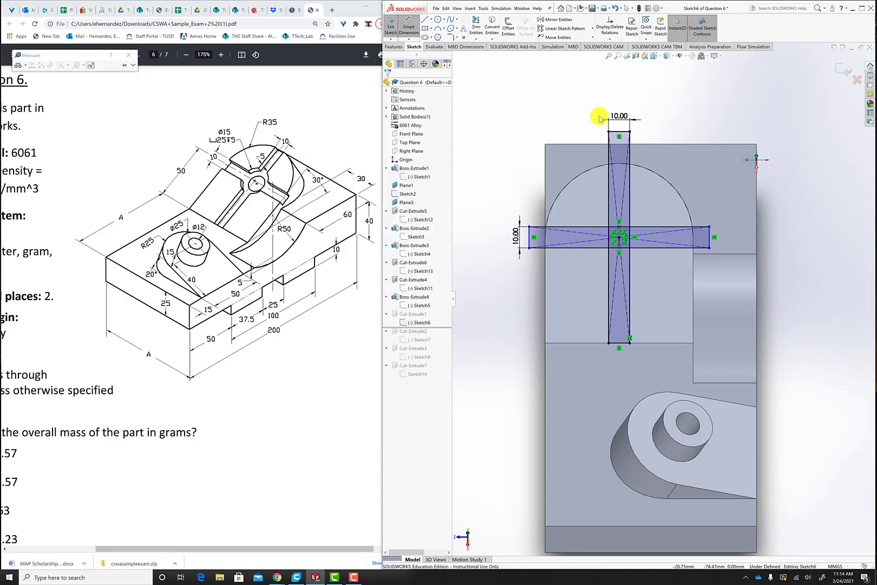
Trim the inner and diagonal lines of the two rectangles to leave one cross outline, and exit Sketch6.
left_click(475, 27)
scroll(620, 227, "down", 2)
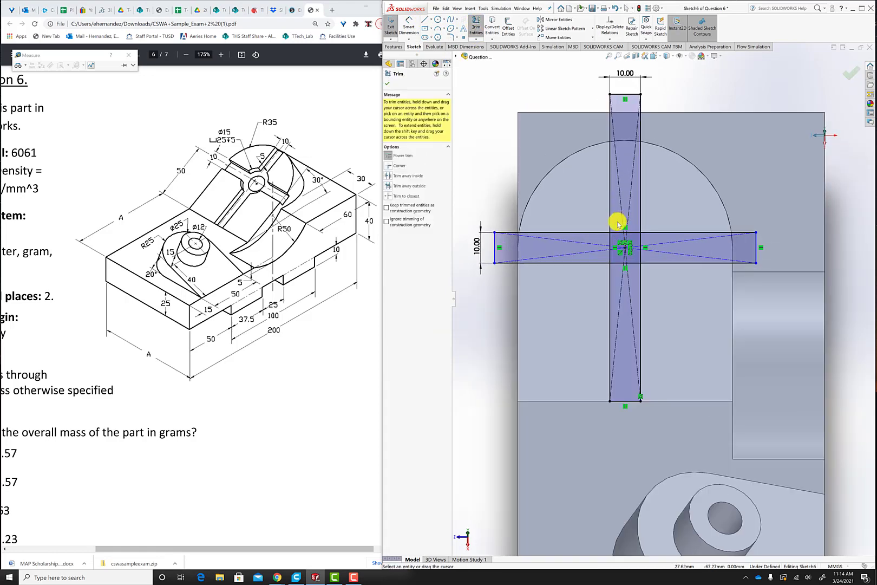
mouse_move(617, 224)
left_mouse_down()
mouse_move(605, 244)
mouse_move(614, 264)
mouse_move(628, 227)
mouse_move(626, 270)
mouse_move(635, 239)
mouse_move(645, 255)
mouse_move(625, 259)
left_mouse_up()
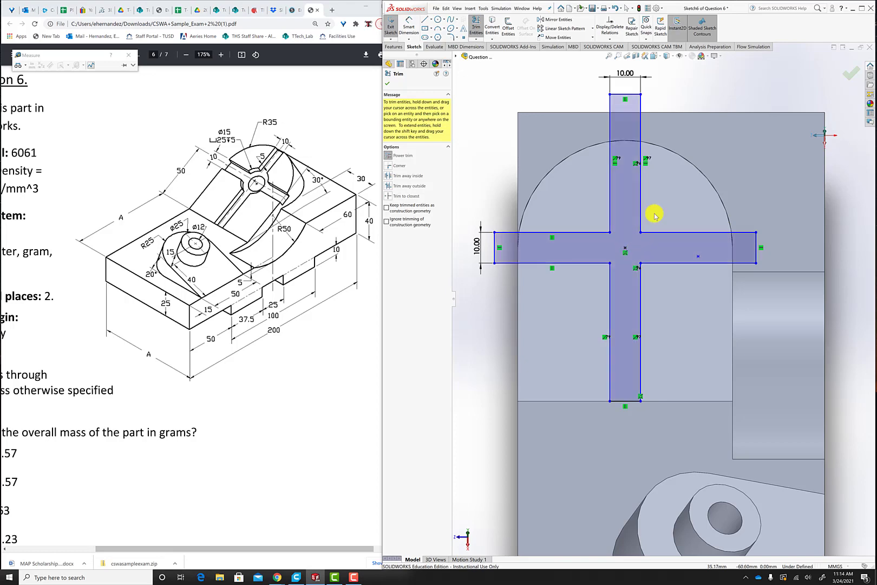
left_click(387, 84)
scroll(572, 121, "up", 3)
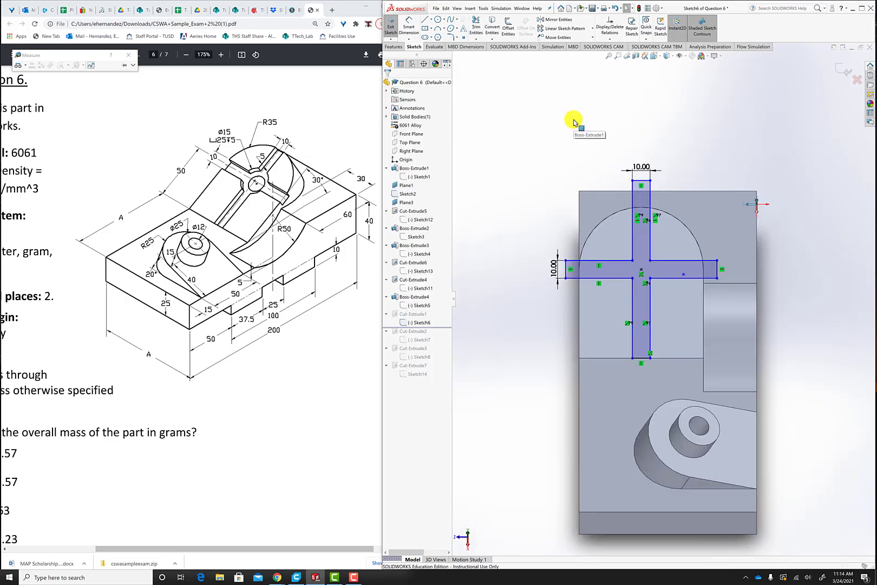
middle_click_drag(570, 121, 555, 118)
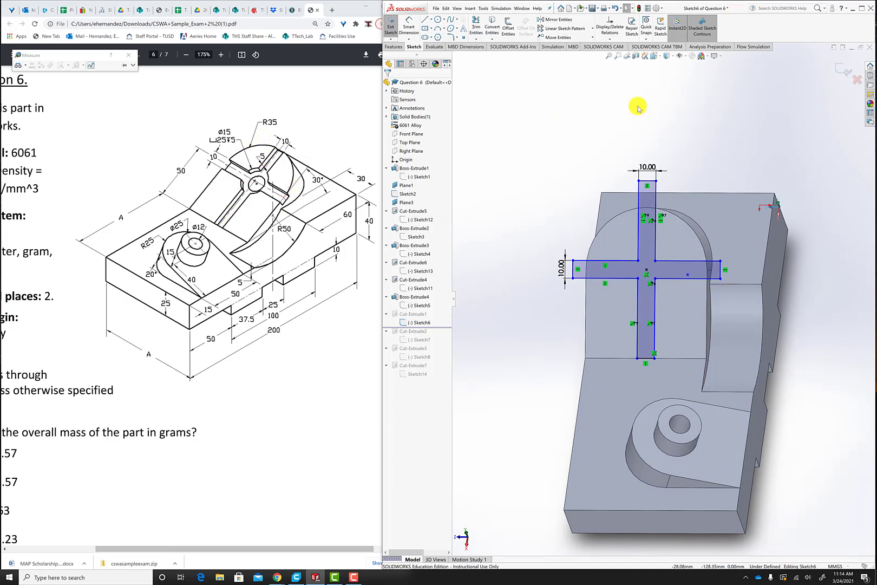
left_click(840, 69)
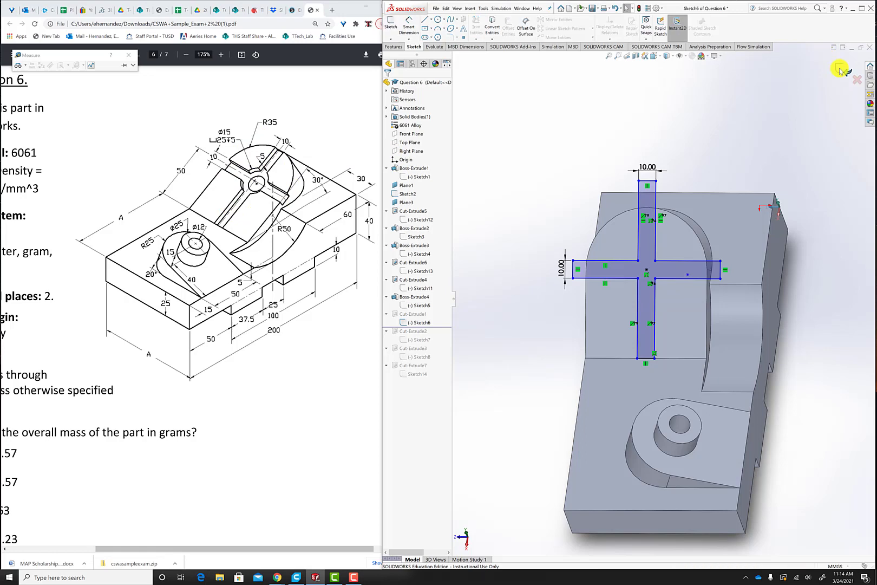
Roll the history forward past Cut-Extrude2.
mouse_move(490, 234)
middle_mouse_down()
mouse_move(522, 185)
mouse_move(494, 238)
mouse_move(476, 233)
mouse_move(480, 226)
middle_mouse_up()
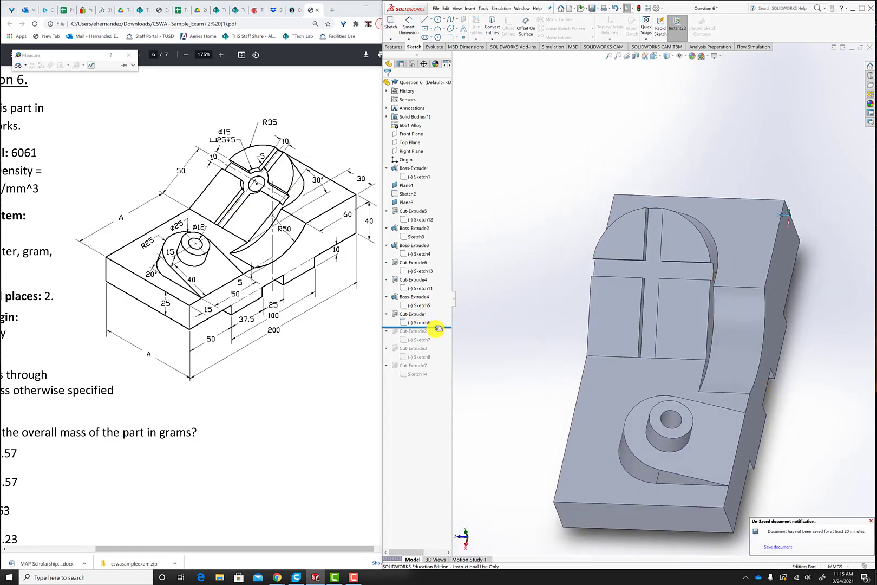
left_click_drag(438, 328, 436, 343)
middle_click_drag(529, 260, 559, 254)
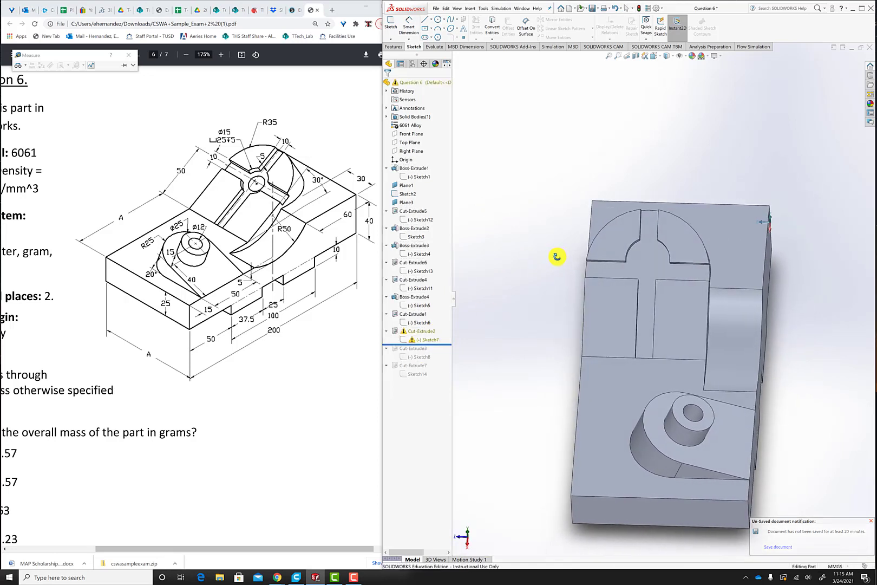
right_click(428, 340)
left_click(442, 267)
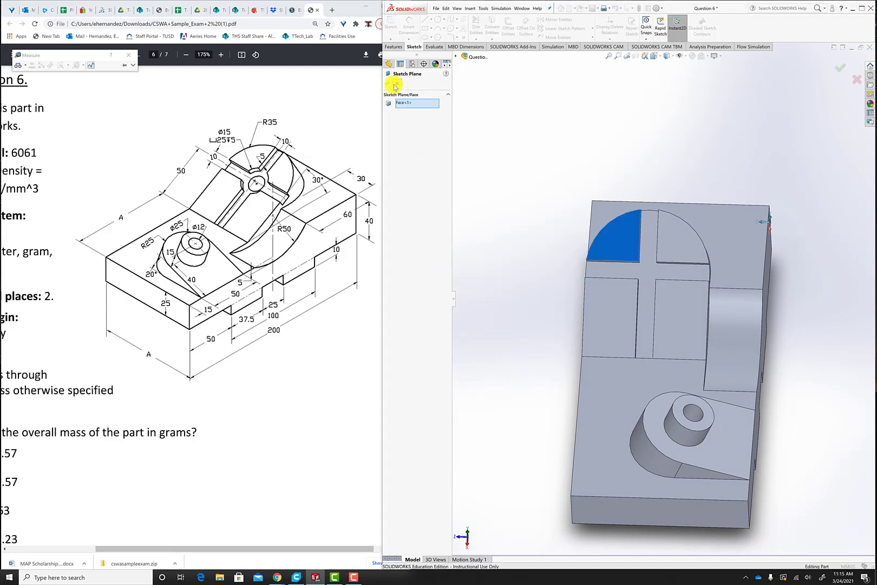
left_click(390, 82)
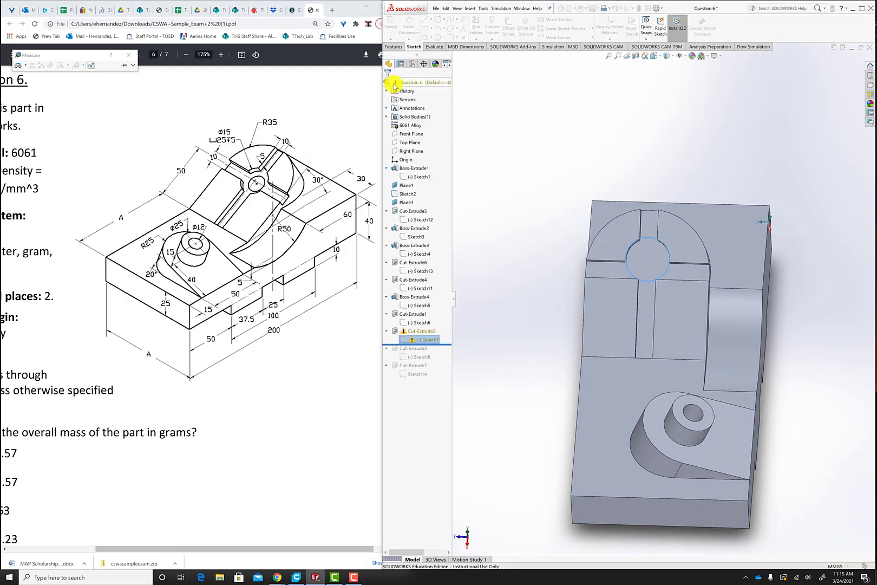
Edit Sketch7 of Cut-Extrude2 and delete its existing 25 mm circle.
right_click(425, 341)
left_click(430, 269)
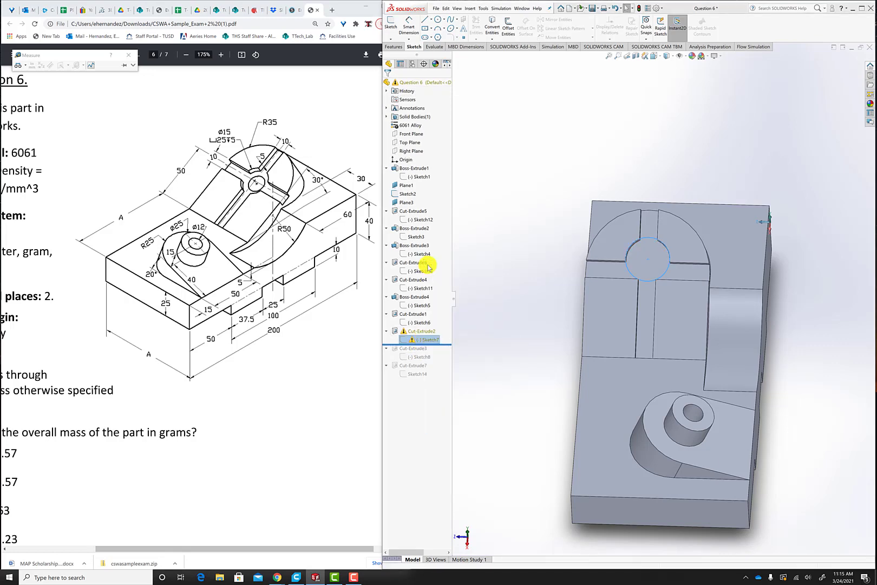
mouse_move(619, 324)
middle_mouse_down()
mouse_move(610, 334)
mouse_move(619, 329)
middle_mouse_up()
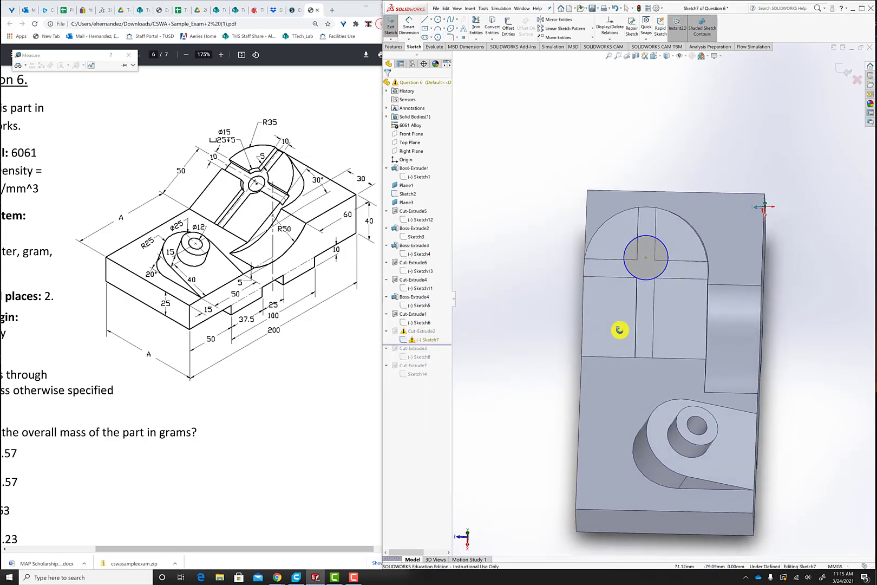
scroll(636, 260, "down", 3)
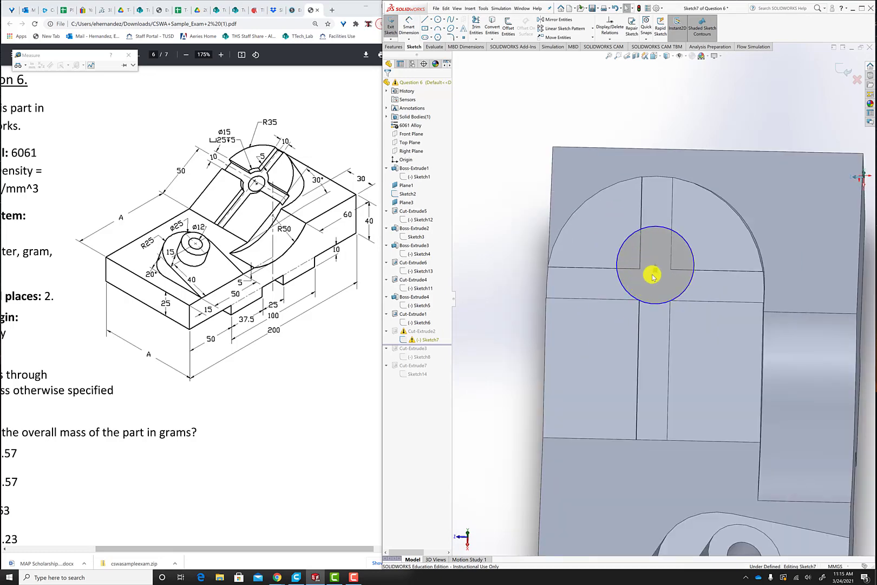
left_click(655, 270)
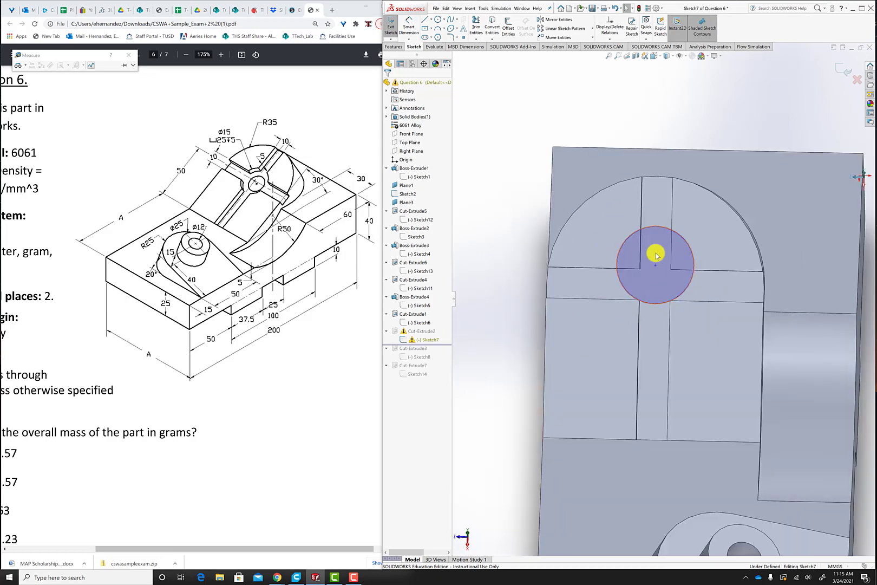
left_click(663, 230)
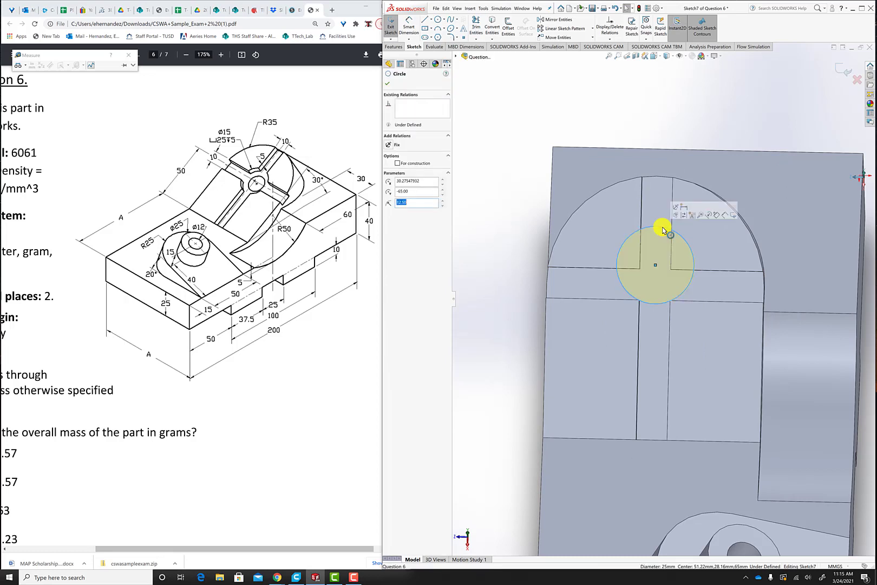
key("Escape")
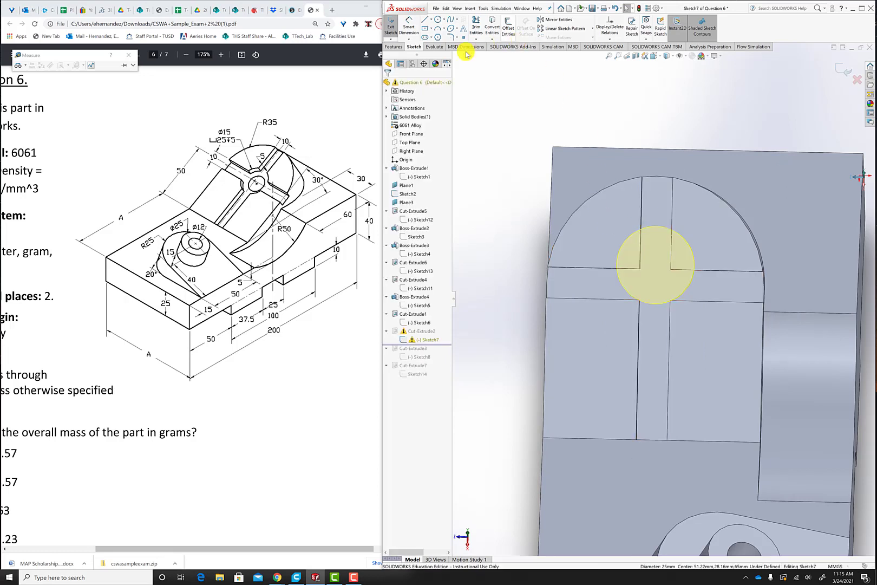
right_click(610, 234)
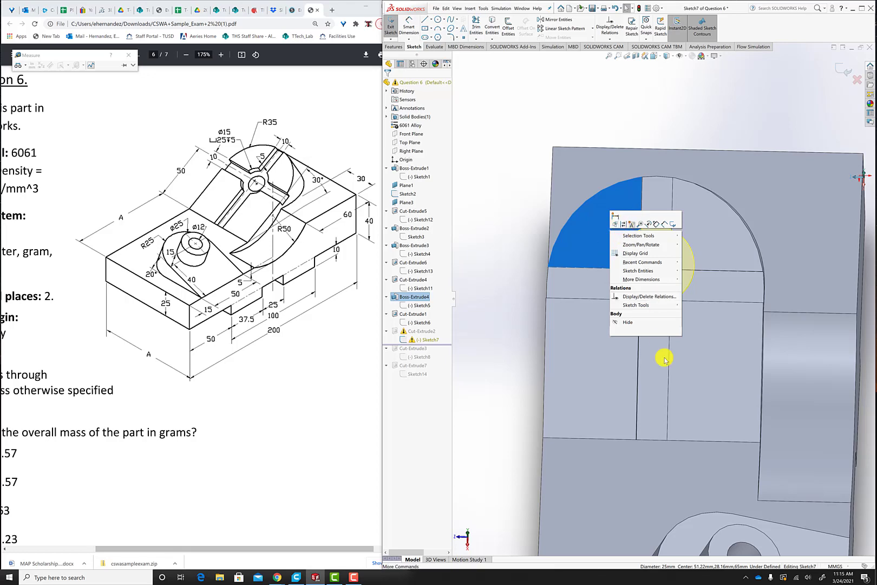
left_click(646, 370)
right_click(646, 371)
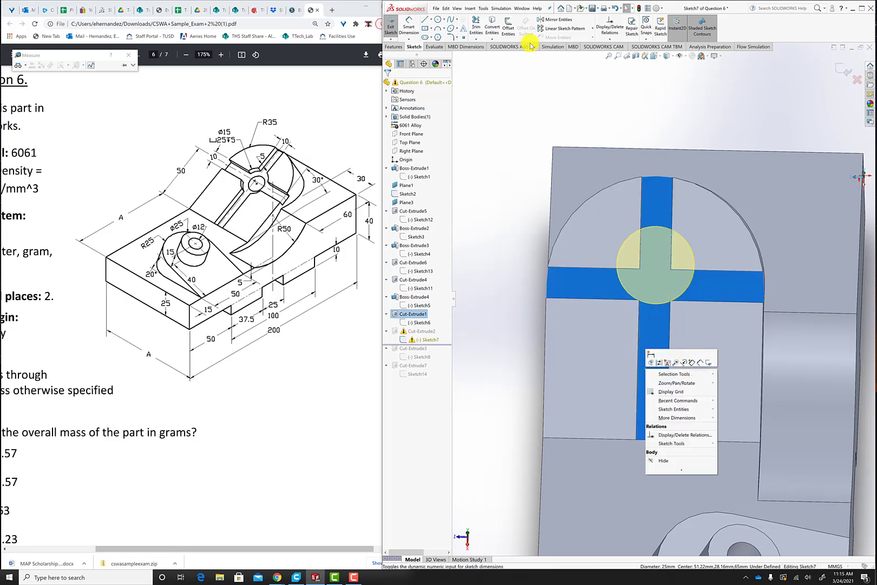
left_click(648, 56)
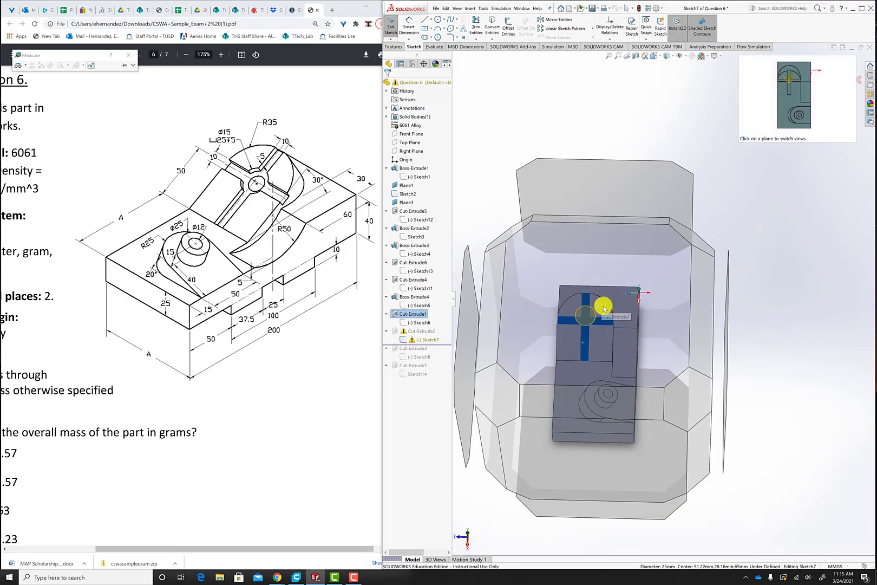
left_click(639, 240)
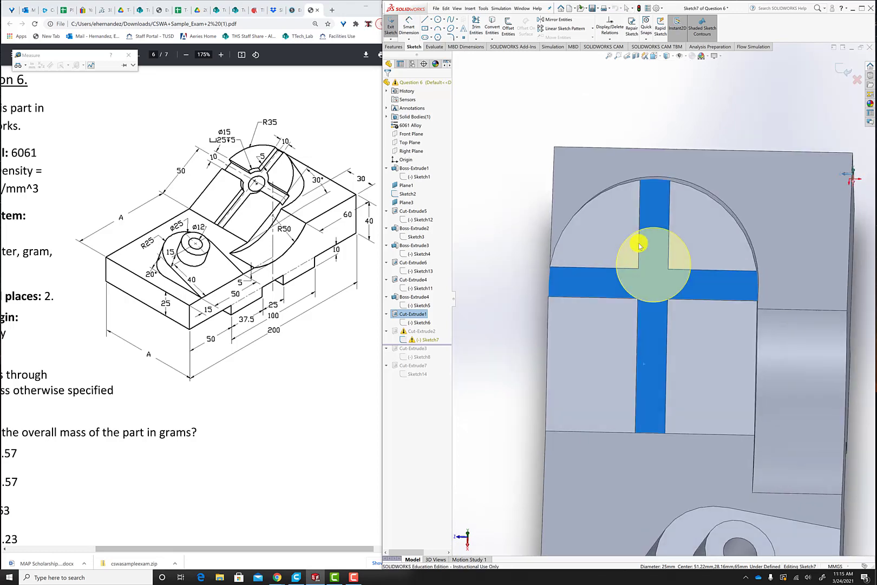
Draw a vertical centerline along the middle of the vertical slot, from the part's upper edge to the angled face's straight lower edge.
right_click(414, 203)
left_click(442, 196)
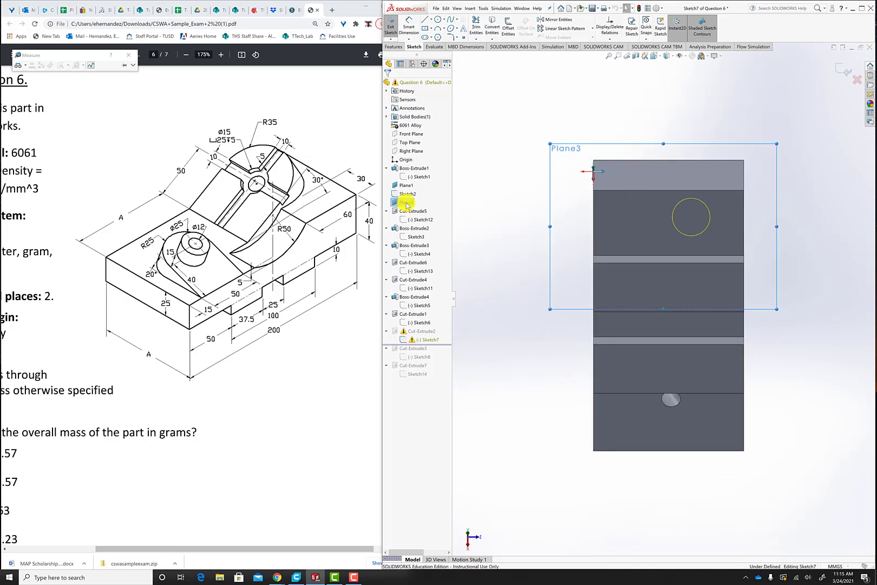
right_click(408, 204)
left_click(443, 197)
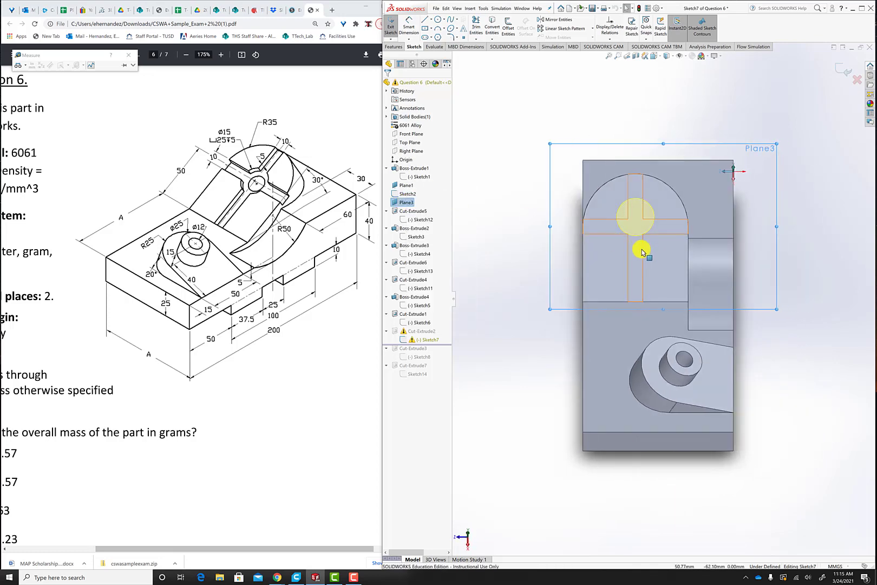
scroll(643, 252, "down", 2)
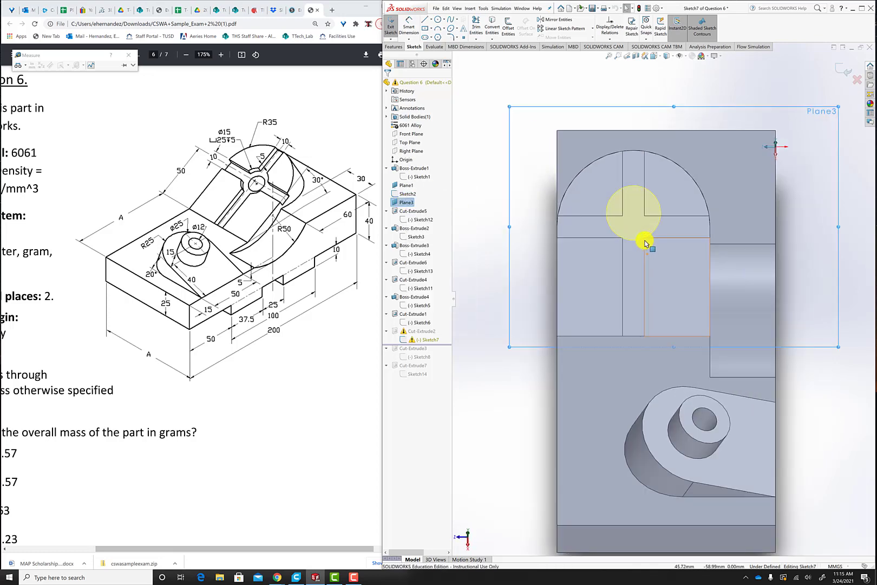
left_click(438, 20)
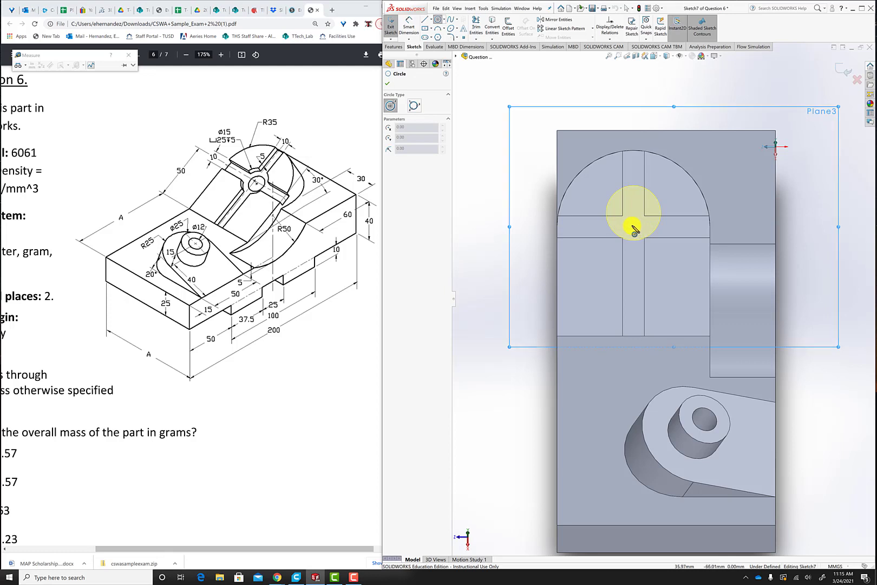
left_click(425, 19)
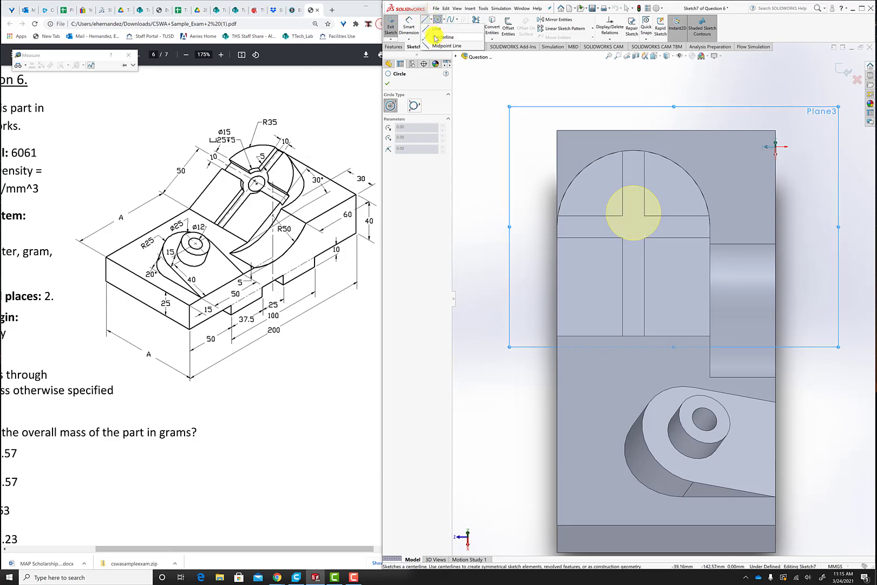
left_click(633, 151)
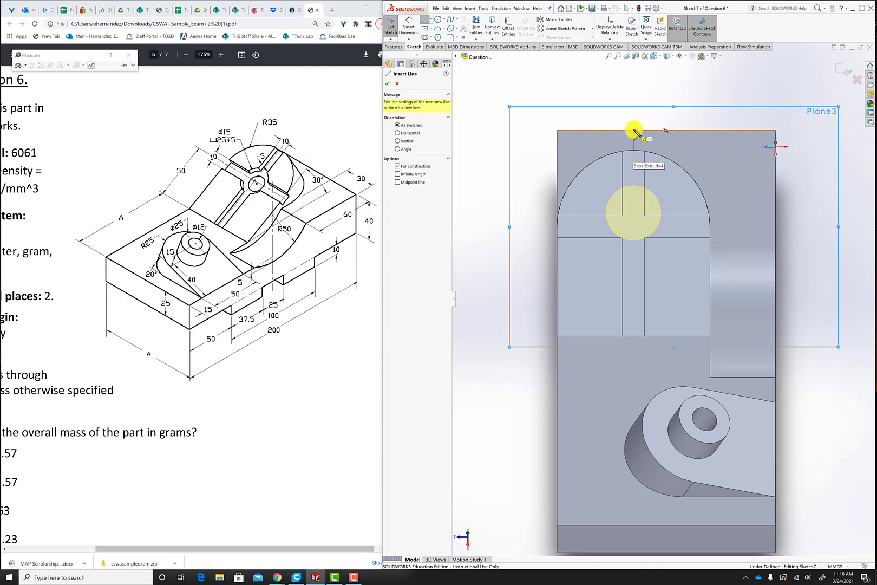
left_click(634, 131)
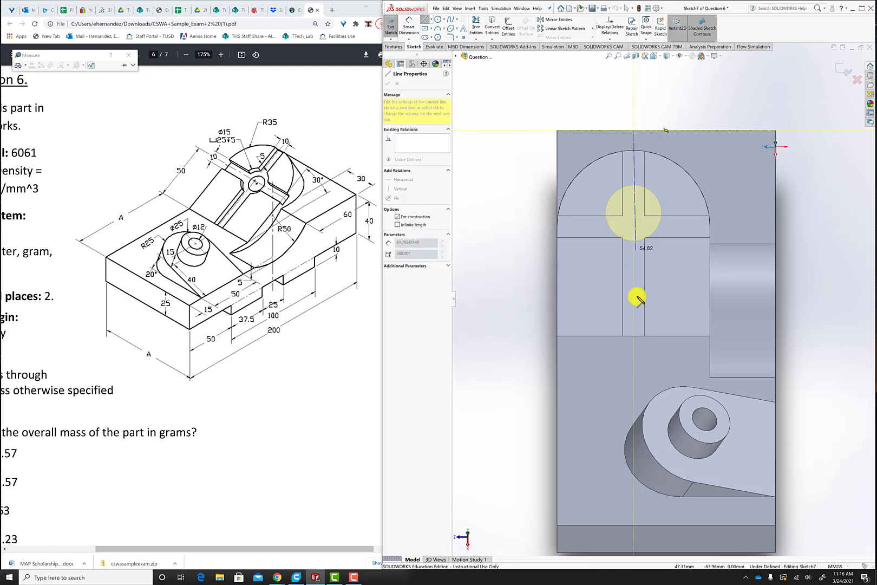
left_click(633, 336)
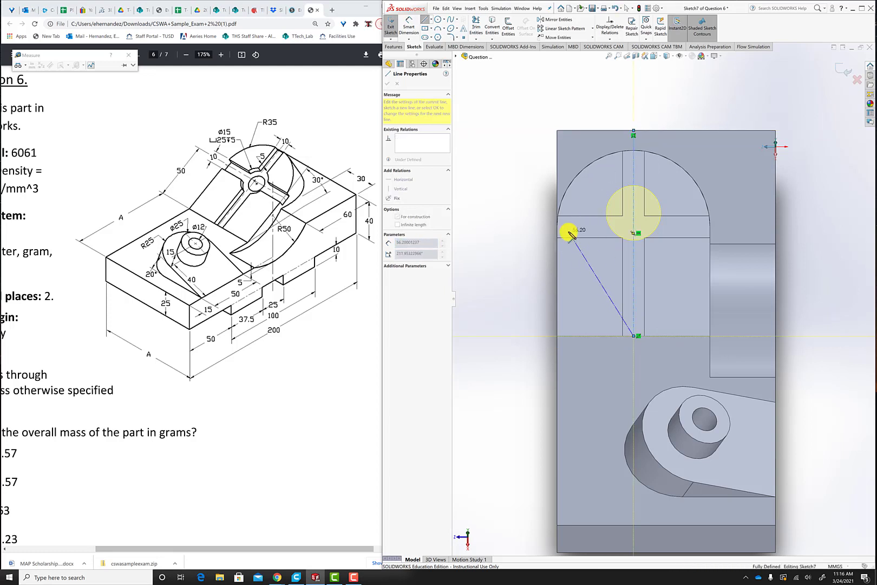
key("Escape")
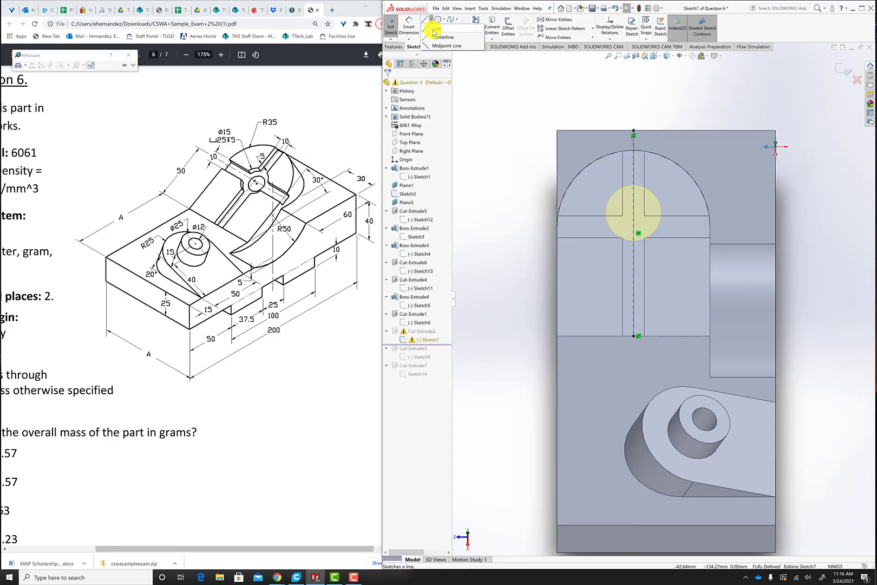
Draw a horizontal centerline along the middle of the horizontal slot, between the two side edges of the angled face.
left_click(425, 19)
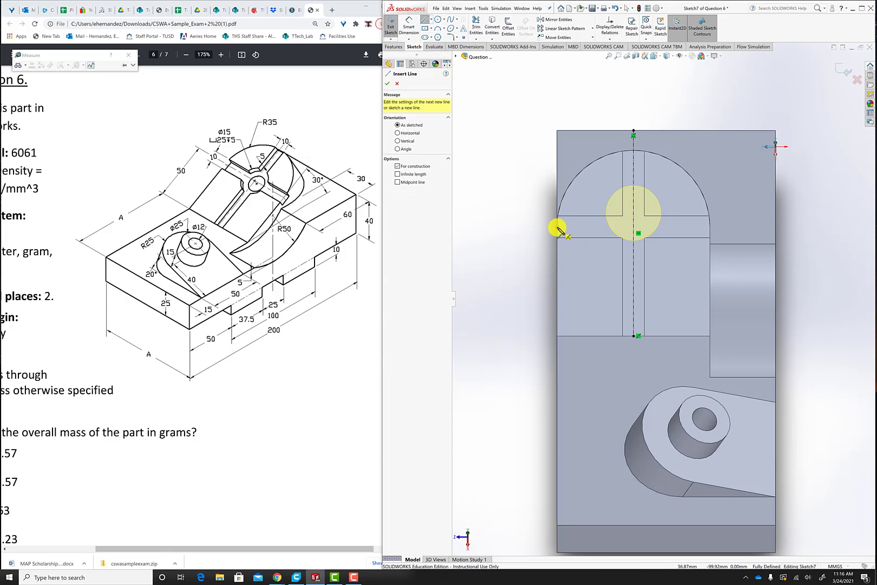
left_click(559, 227)
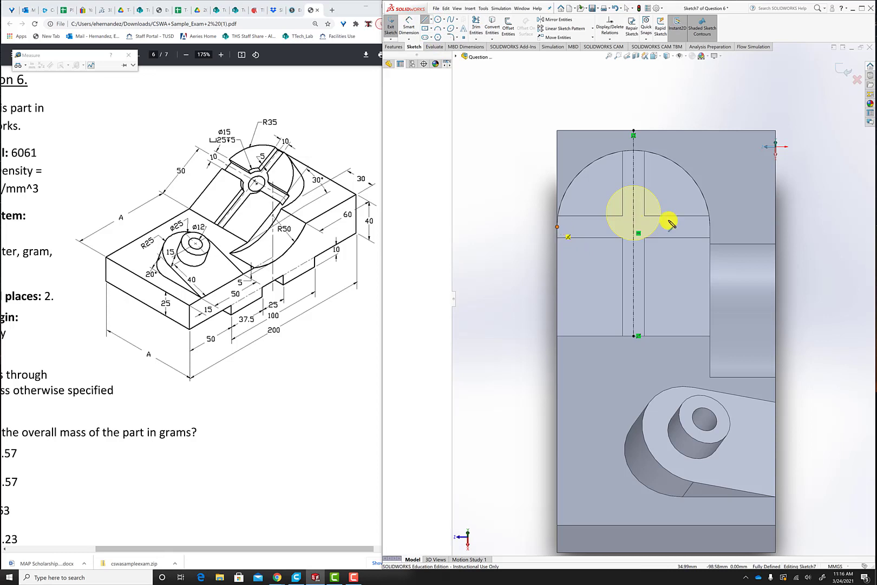
left_click(710, 228)
key("Escape")
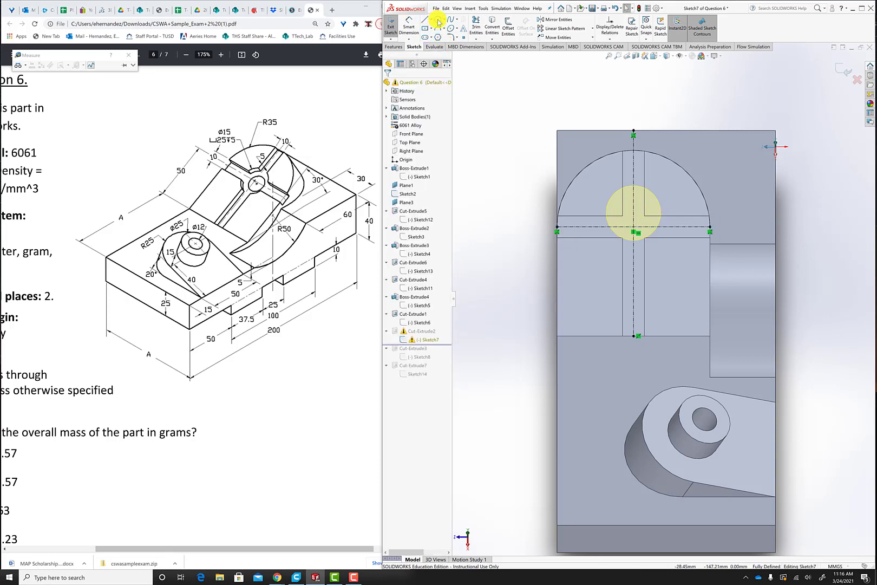
Draw a 25 mm diameter circle centered where the two centerlines cross, and exit Sketch7.
left_click(438, 20)
left_click(633, 228)
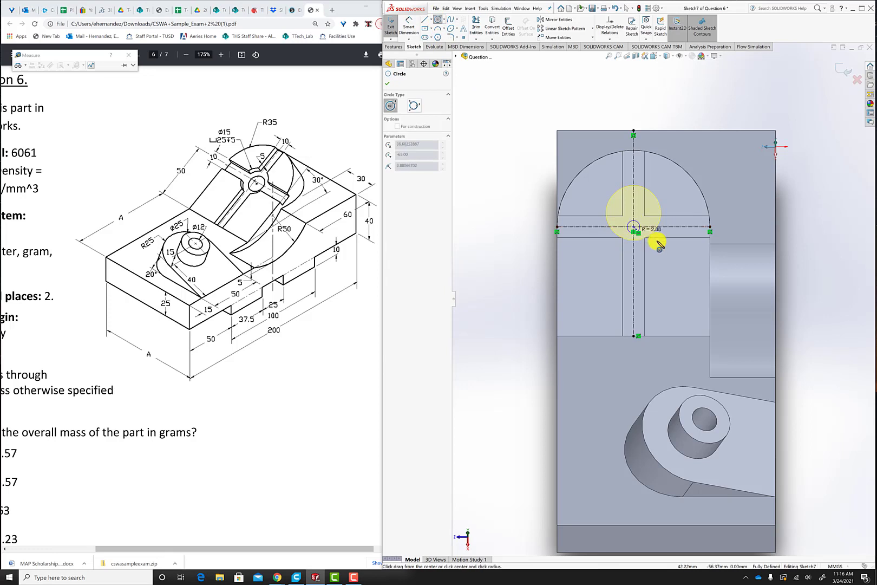
left_click(664, 247)
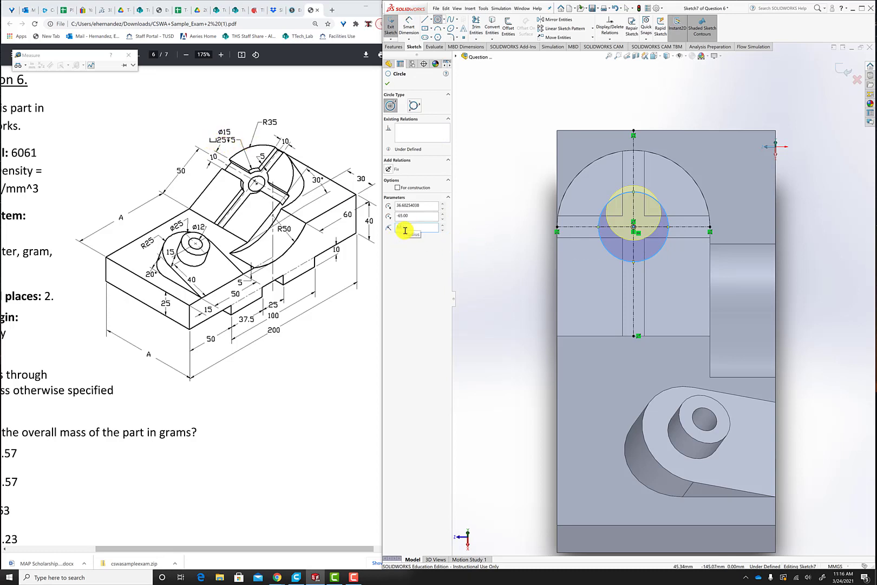
left_click(390, 85)
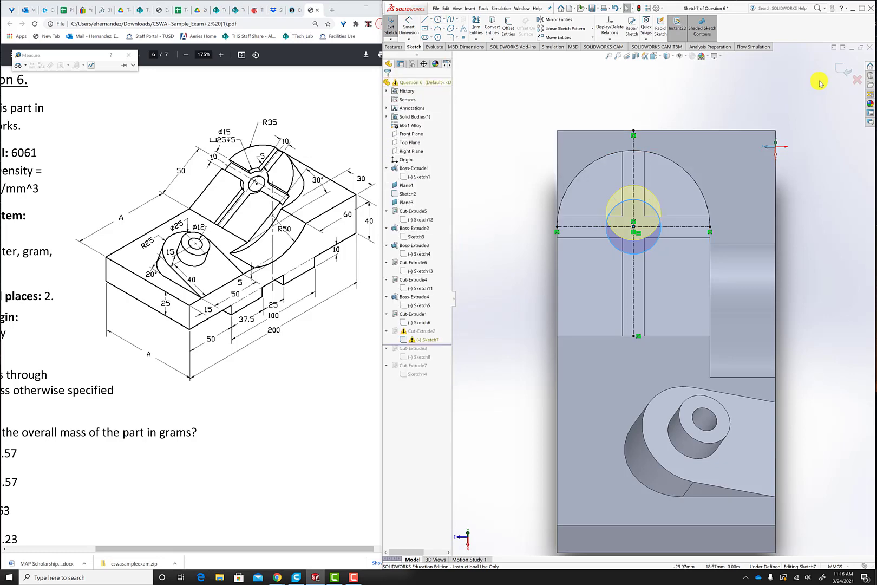
left_click(836, 71)
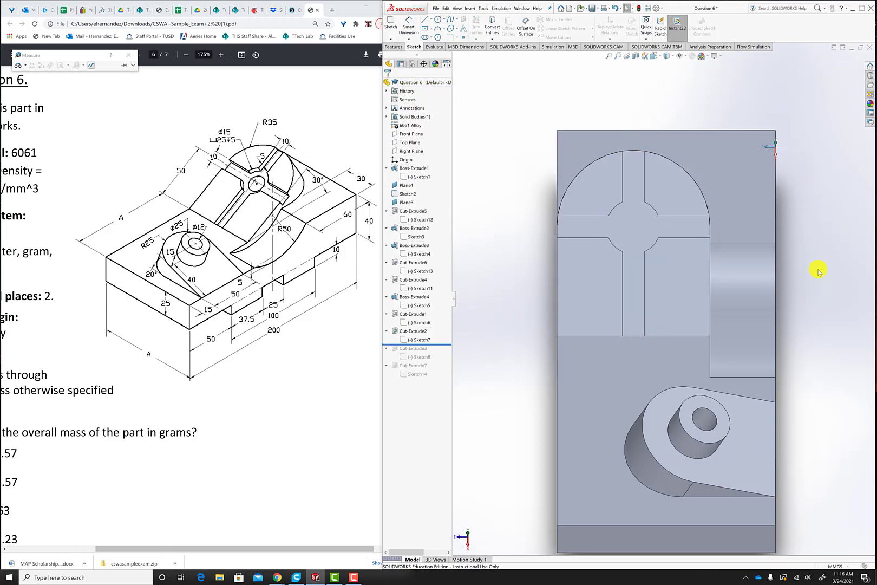
Roll the history forward past Cut-Extrude3.
middle_click_drag(808, 268, 772, 263)
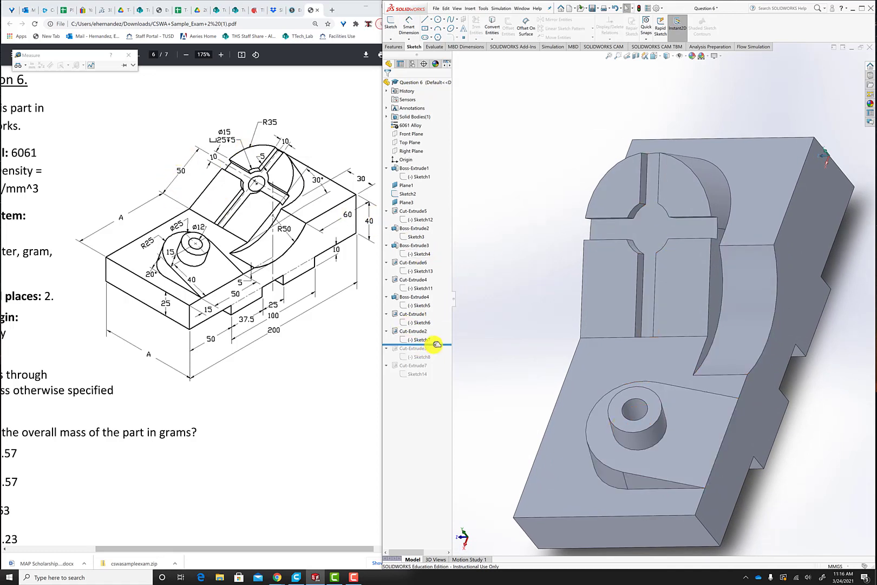
left_click_drag(437, 345, 431, 358)
mouse_move(503, 354)
middle_mouse_down()
mouse_move(582, 361)
mouse_move(560, 354)
mouse_move(548, 362)
middle_mouse_up()
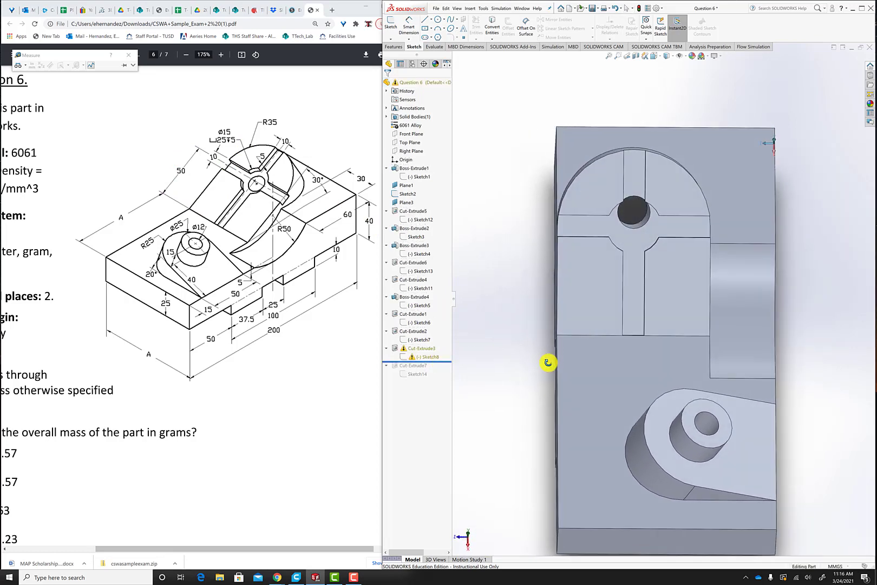
Open Sketch8, the hole sketch of Cut-Extrude3, for editing and view it square to Plane3.
right_click(433, 358)
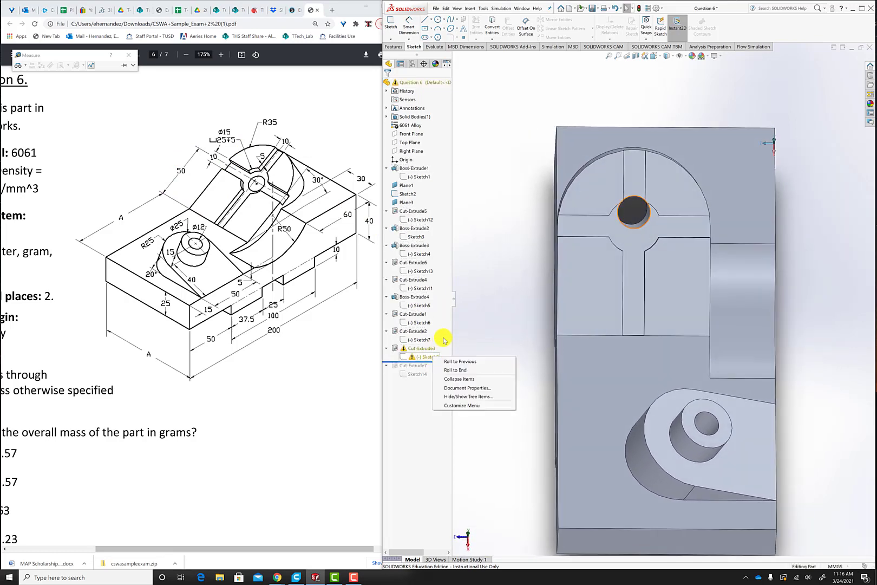
left_click(412, 357)
right_click(413, 355)
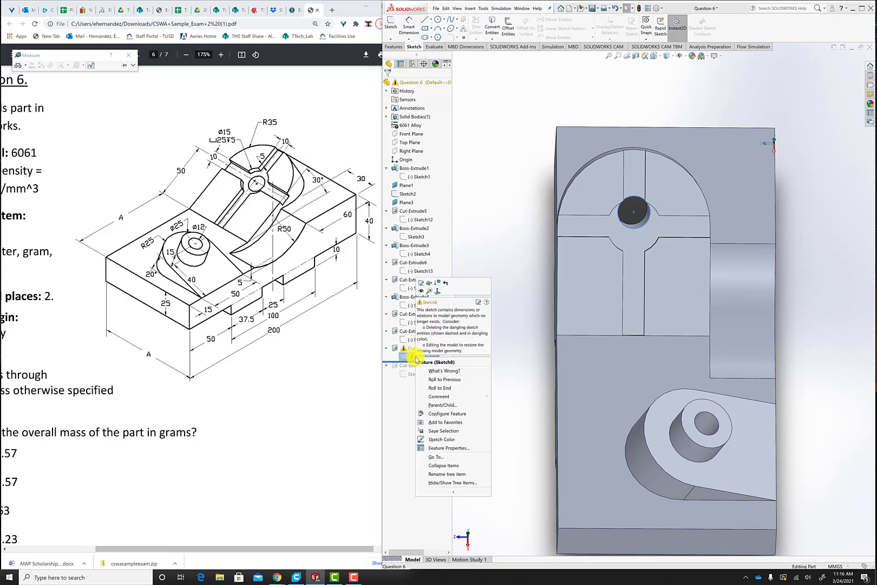
left_click(417, 291)
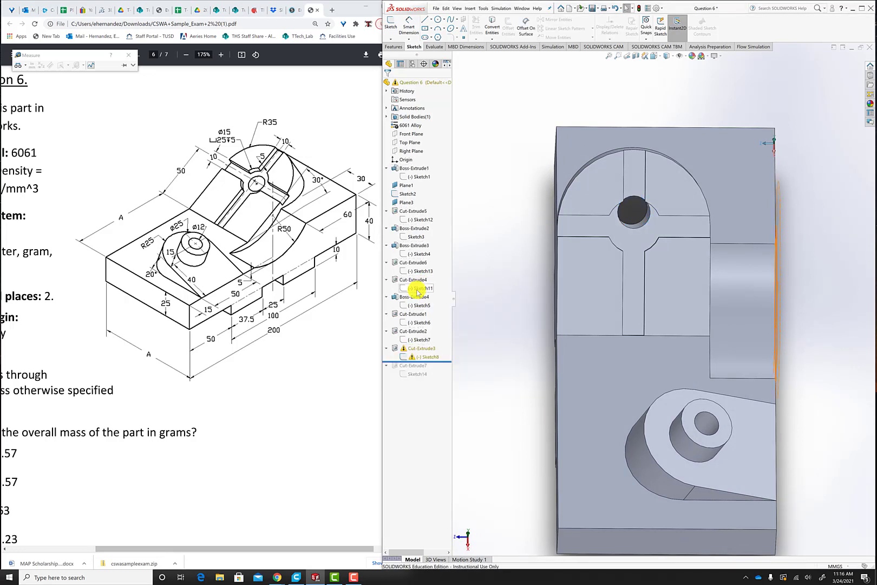
right_click(426, 357)
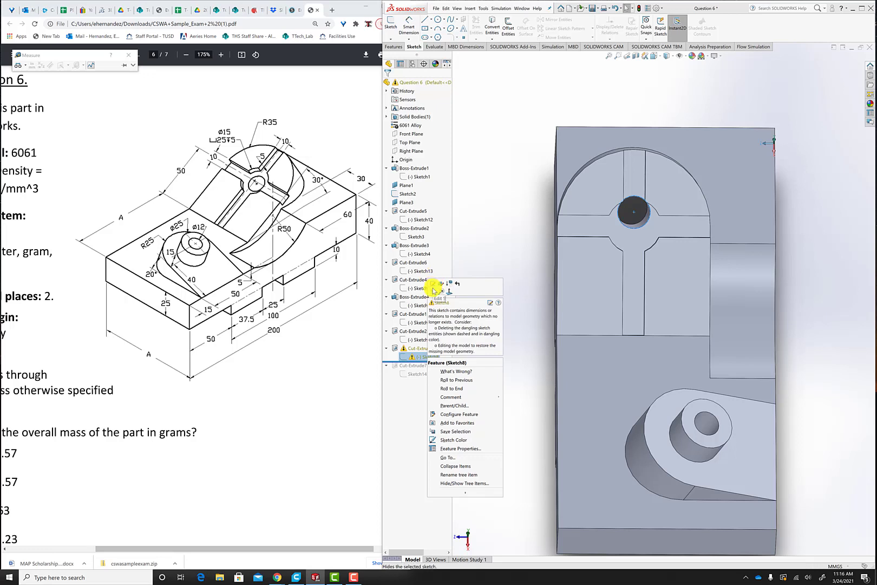
left_click(433, 291)
right_click(423, 358)
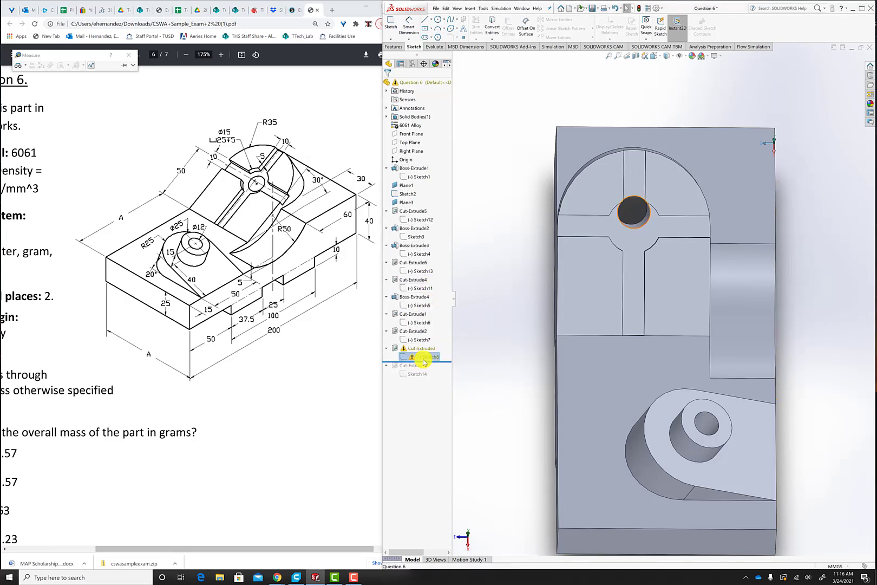
left_click(430, 287)
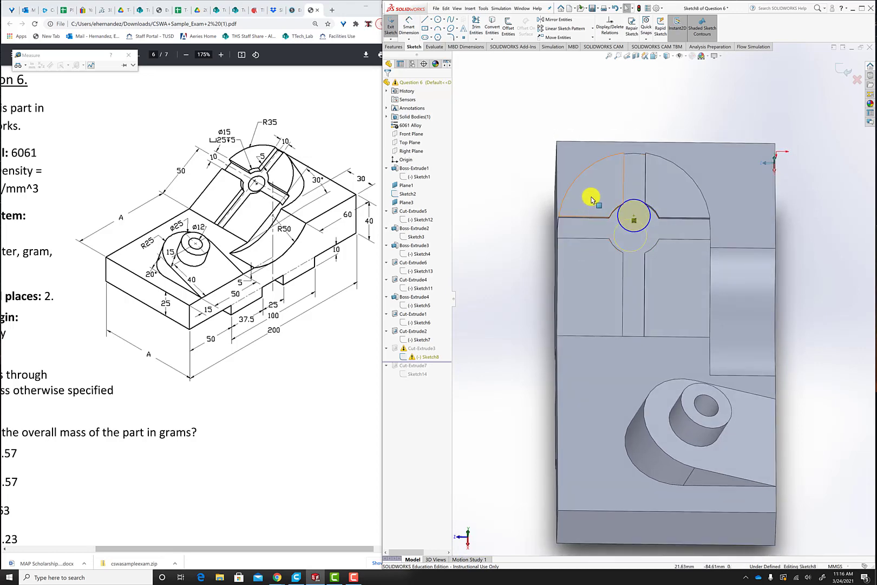
right_click(406, 203)
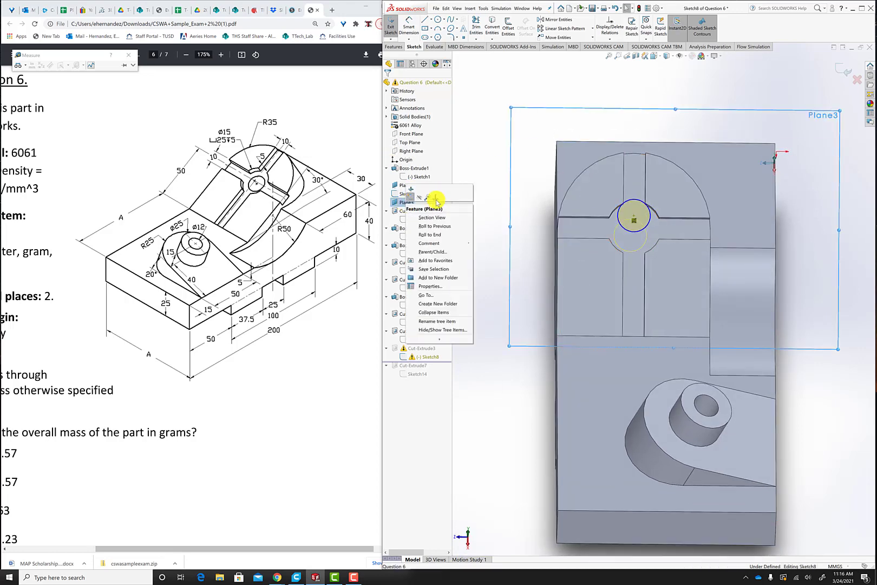
left_click(440, 202)
right_click(403, 204)
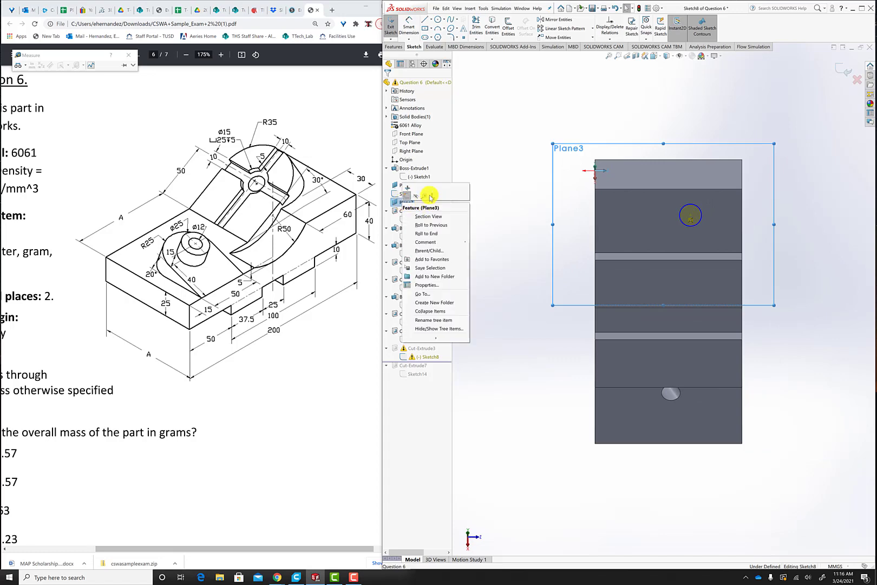
left_click(431, 196)
scroll(688, 216, "down", 3)
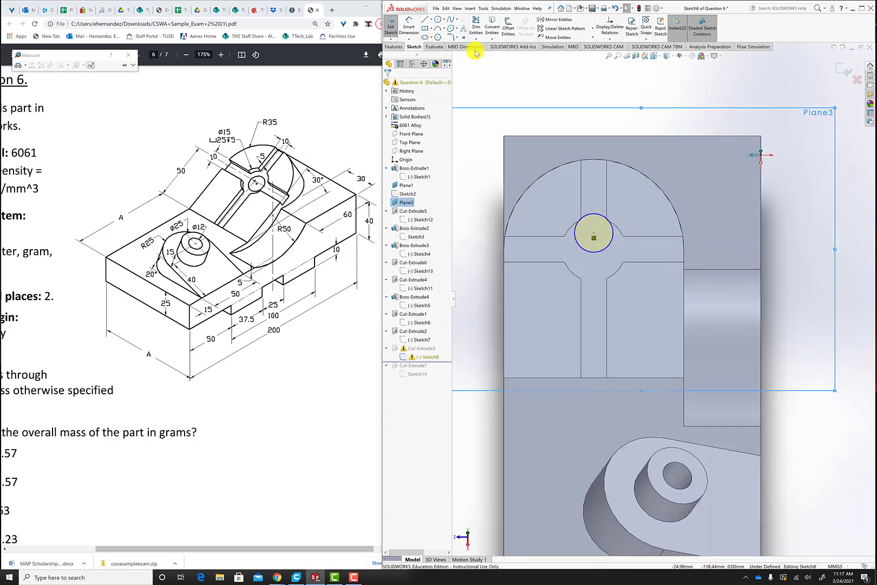
Free the hole circle's center from its existing relation and move the circle to the middle of the slot crossing.
left_click(594, 236)
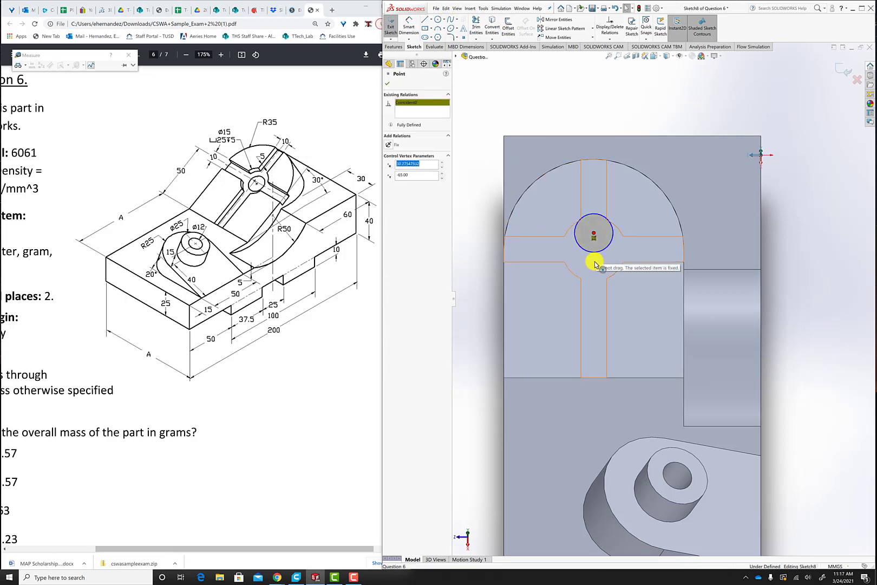
left_click(455, 130)
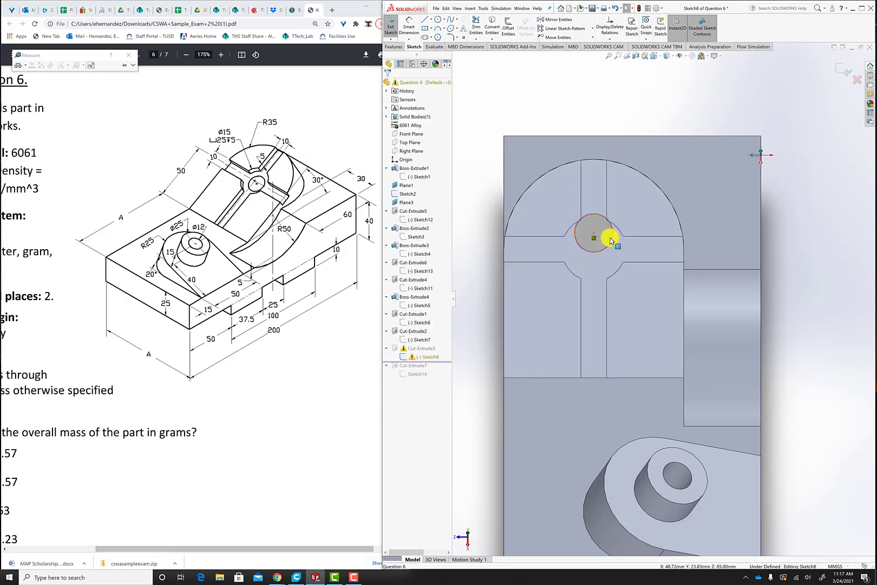
left_click(596, 241)
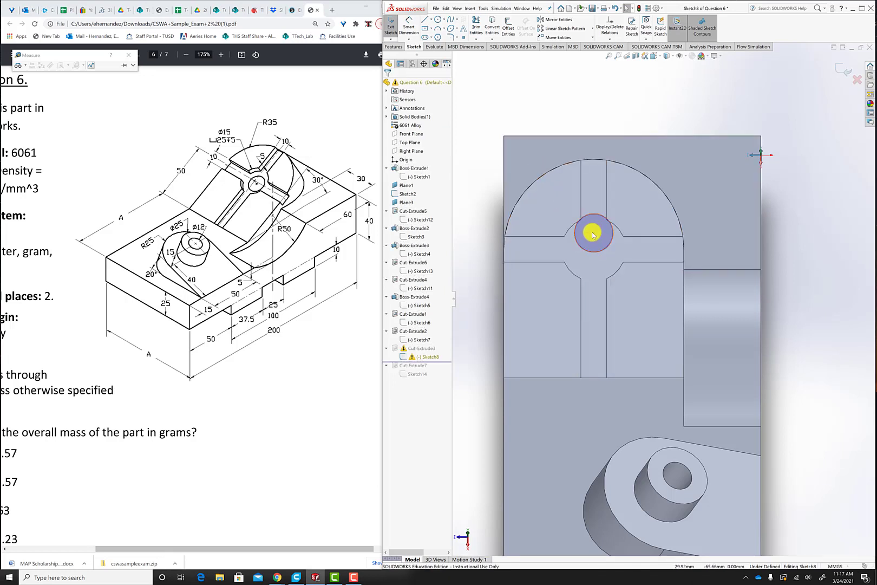
left_click_drag(594, 236, 593, 250)
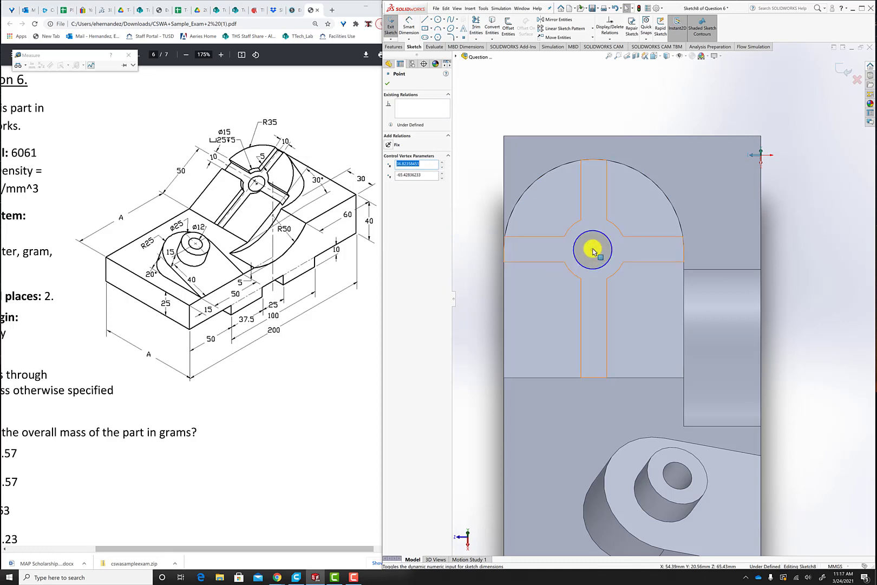
key("Escape")
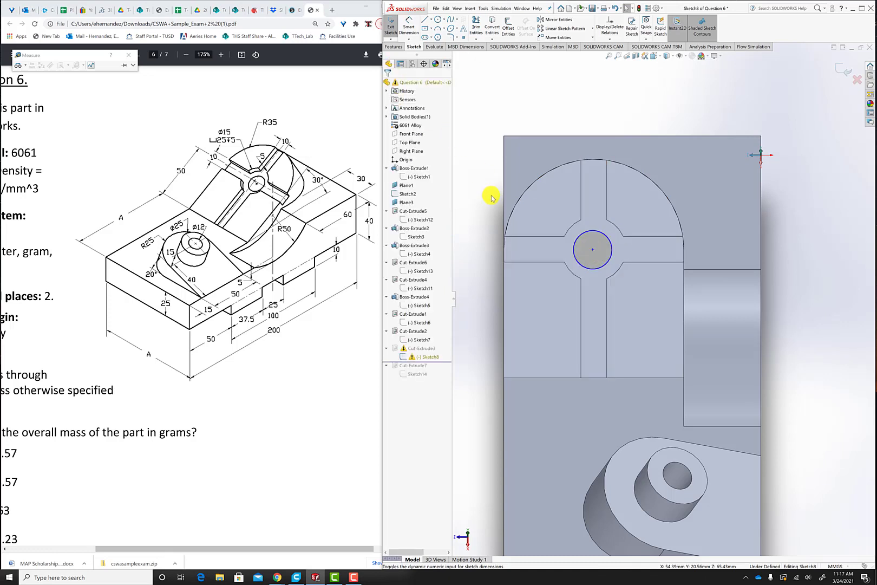
Delete the existing hole circle from Sketch8.
left_click(585, 236)
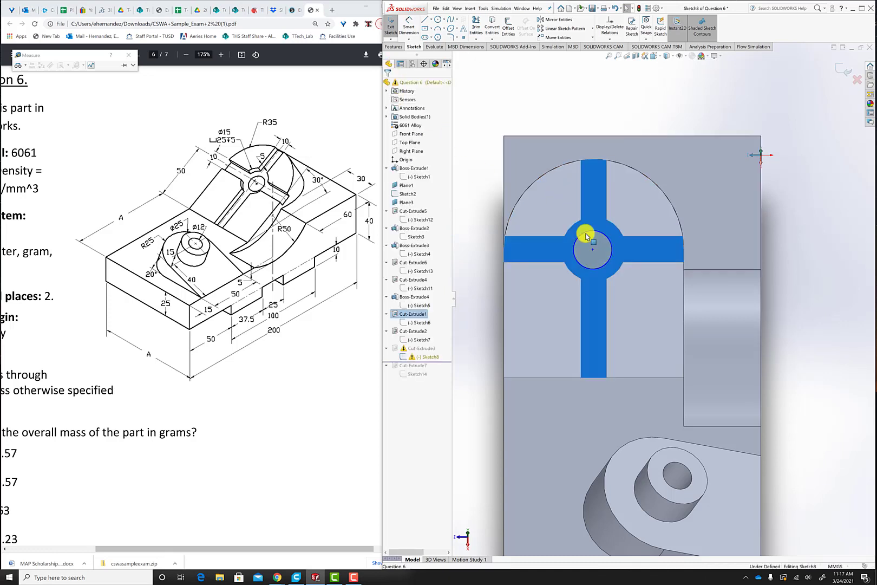
key("Delete")
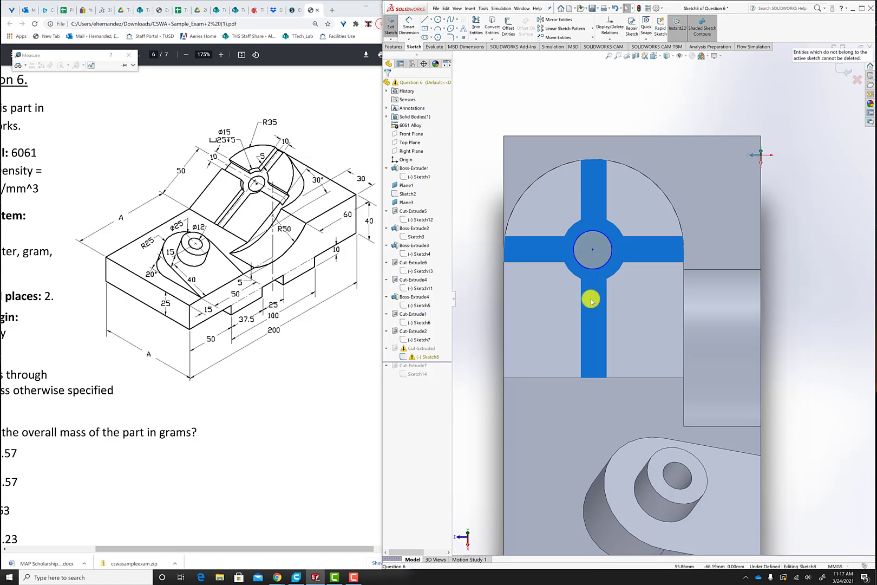
left_click(583, 234)
key("Delete")
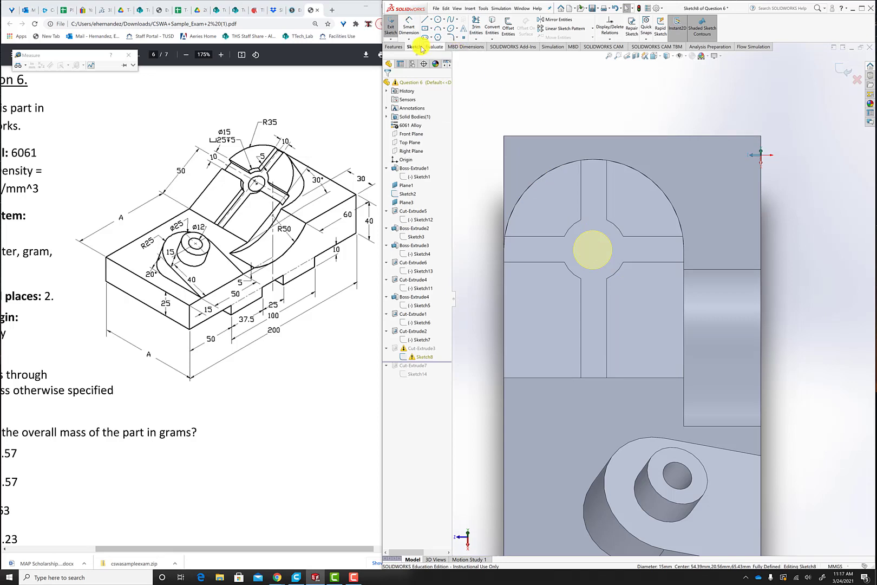
Draw a circle with a 7.5 mm radius centered on the slot crossing of the angled face, and exit Sketch8.
left_click(438, 19)
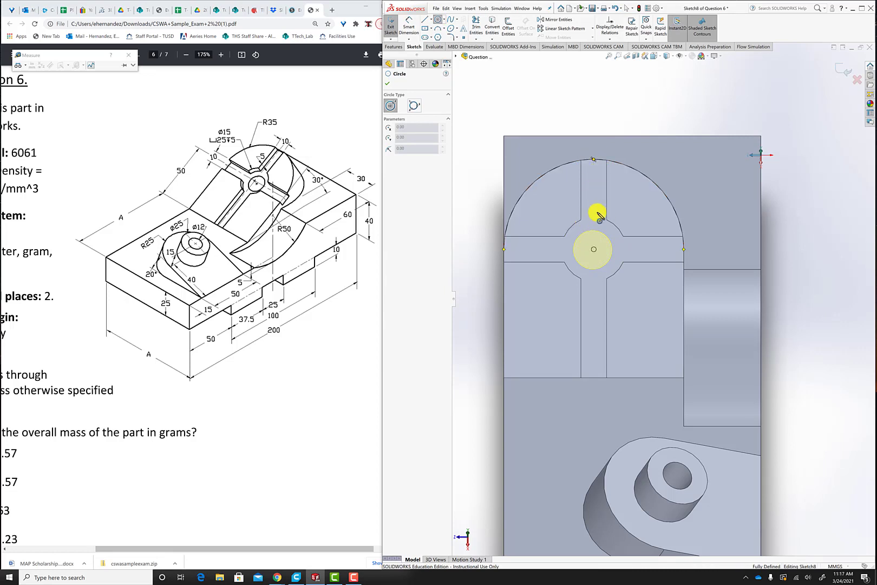
left_click(594, 250)
left_click(612, 272)
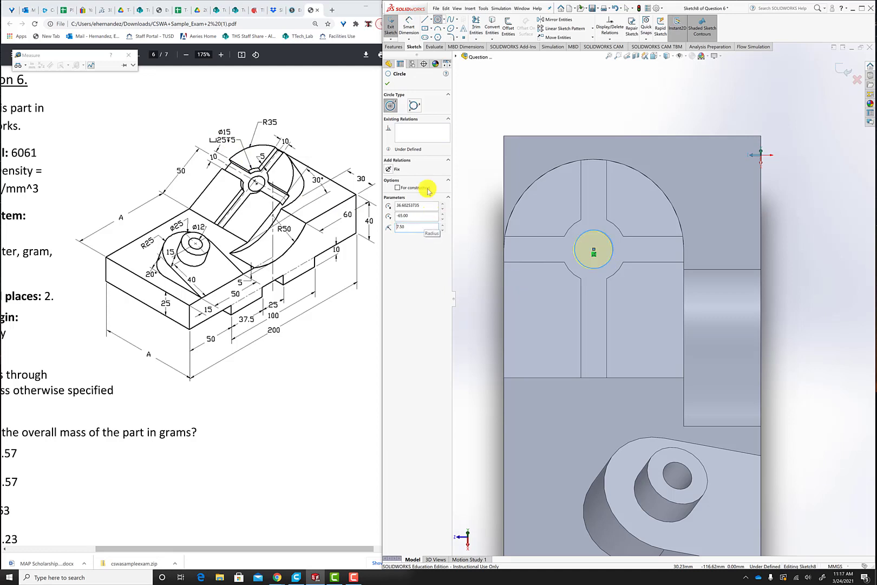
left_click(387, 87)
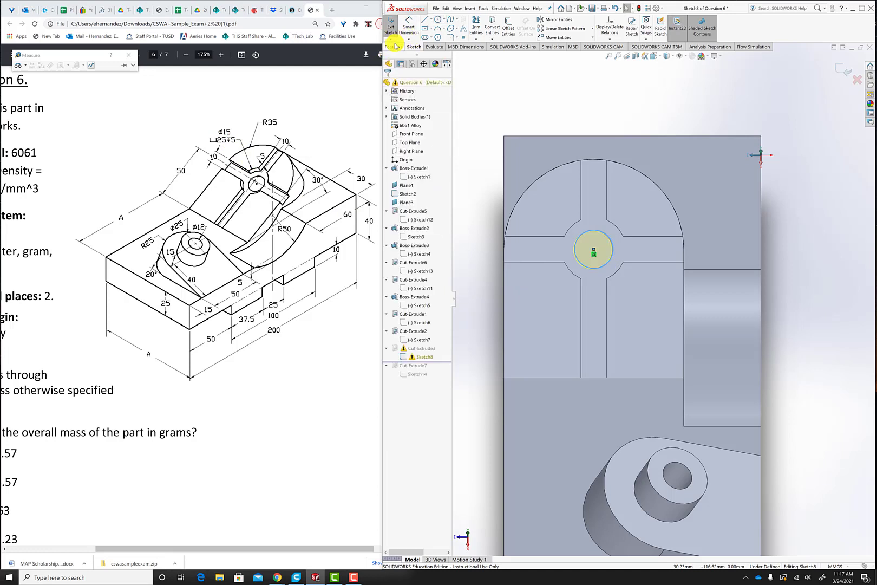
left_click(394, 46)
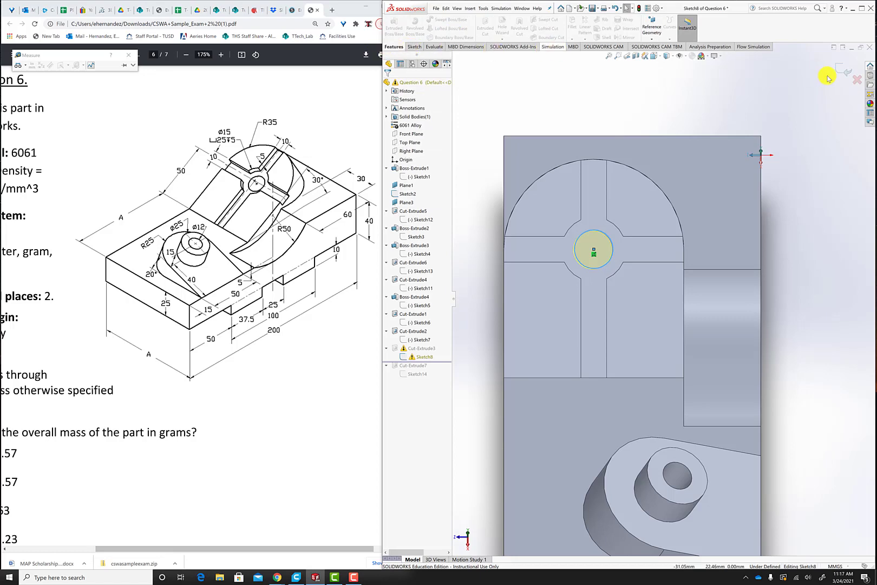
left_click(844, 70)
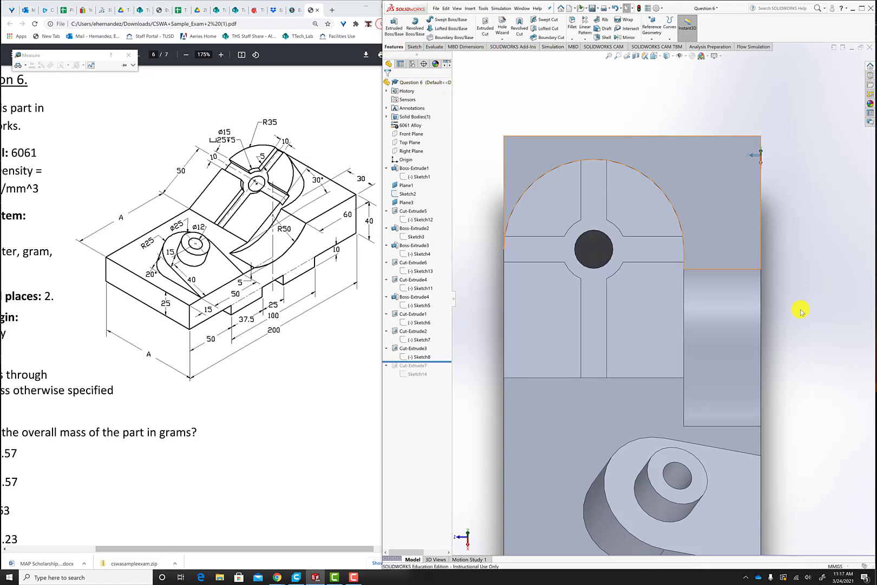
Roll the history forward to the end and delete the Cut-Extrude7 feature, keeping its sketch.
middle_click_drag(802, 311, 728, 290)
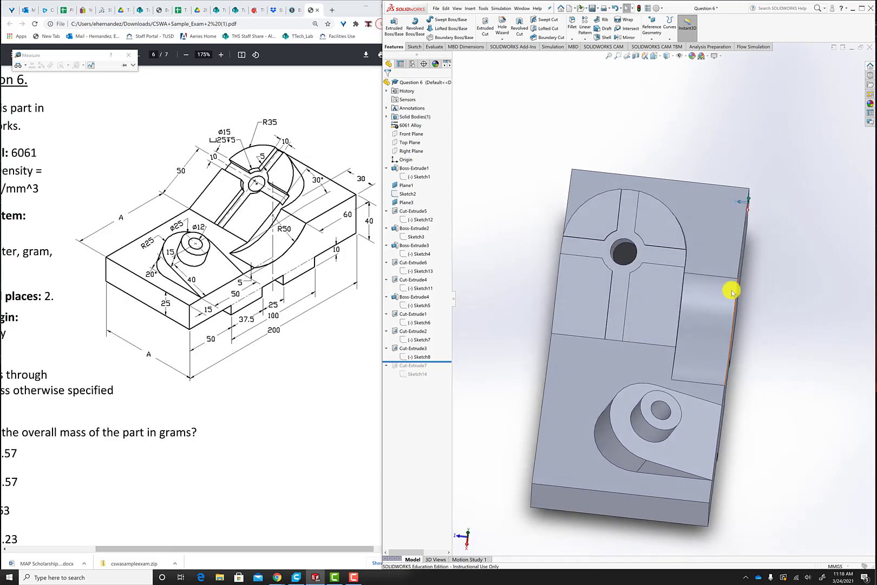
left_click_drag(442, 361, 436, 377)
mouse_move(791, 385)
middle_mouse_down()
mouse_move(709, 354)
mouse_move(599, 388)
mouse_move(486, 381)
mouse_move(477, 391)
mouse_move(550, 403)
mouse_move(516, 406)
middle_mouse_up()
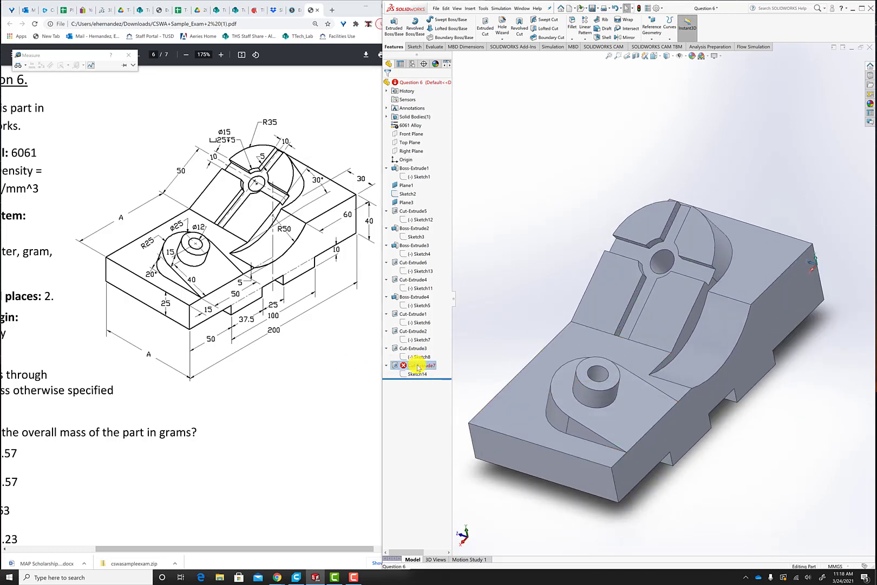
right_click(416, 365)
left_click(445, 413)
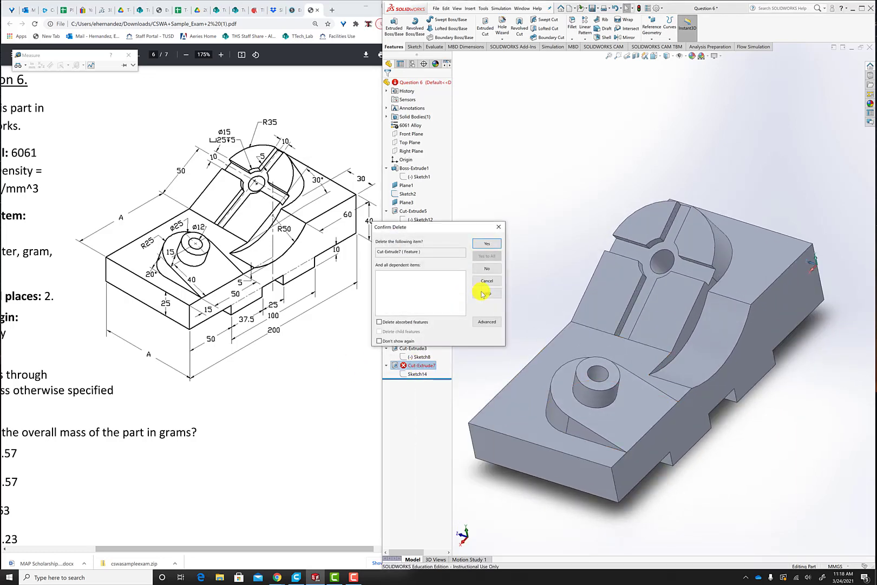
left_click(494, 243)
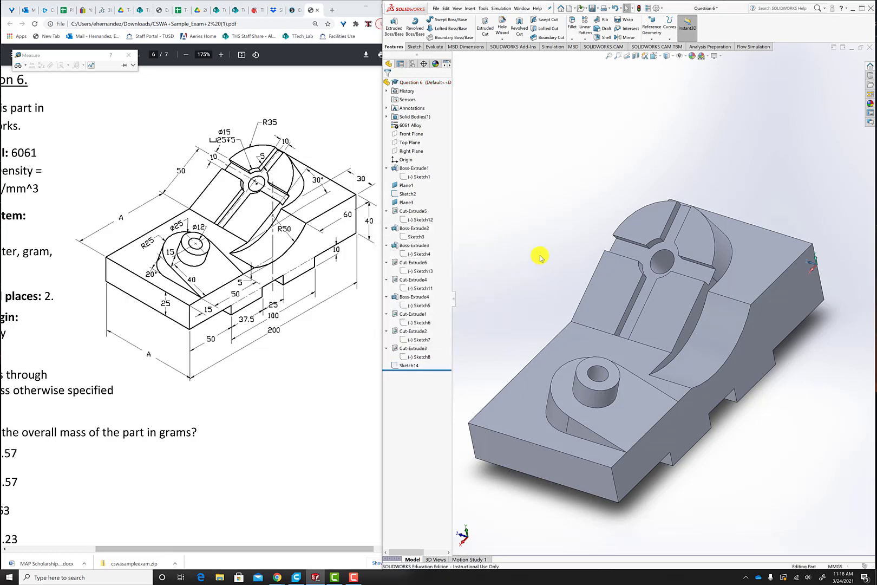
Look up 6061 Alloy among the aluminium alloys in the material library, and leave the library without applying a change.
middle_click_drag(539, 258, 564, 152)
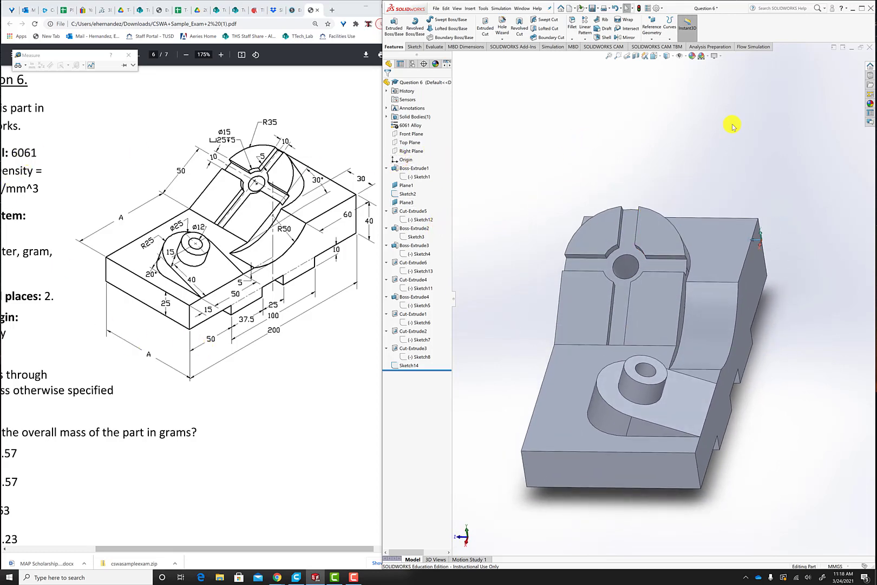
right_click(410, 129)
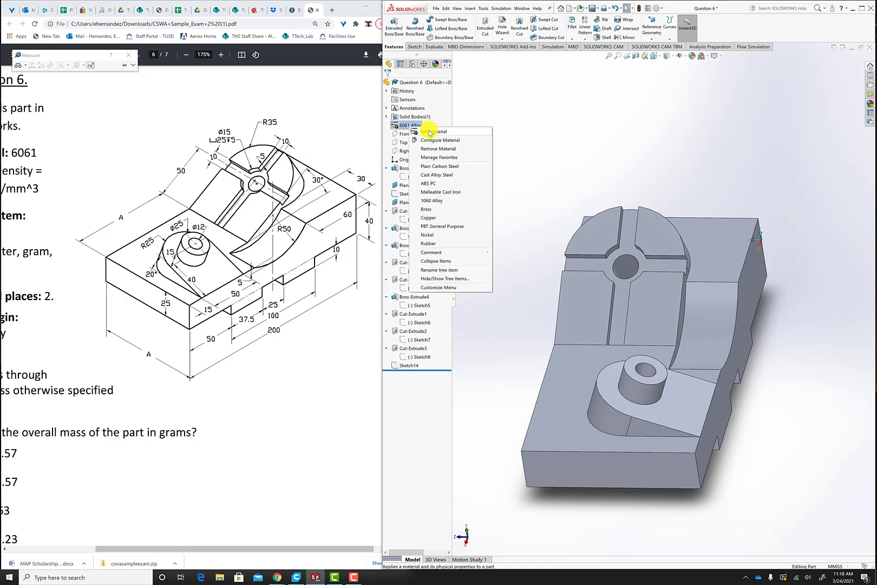
left_click(431, 133)
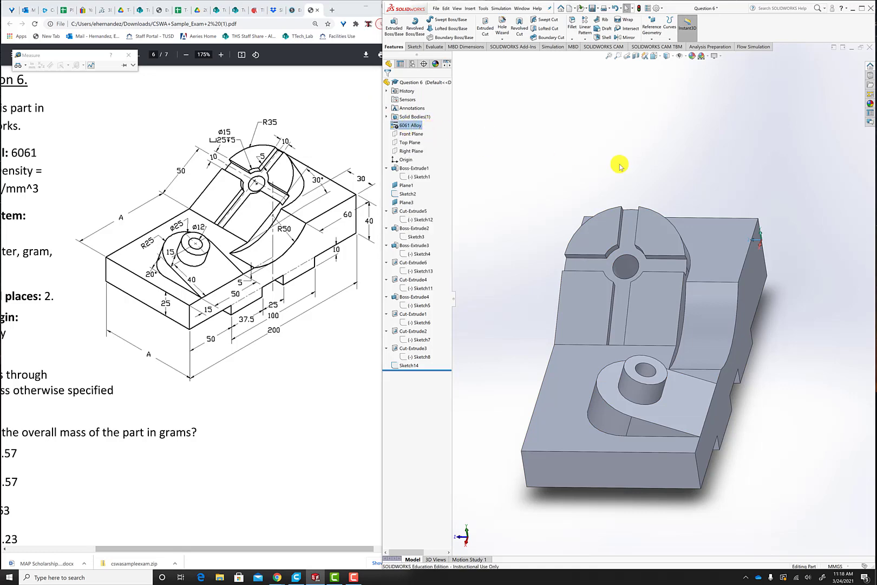
scroll(505, 260, "up", 15)
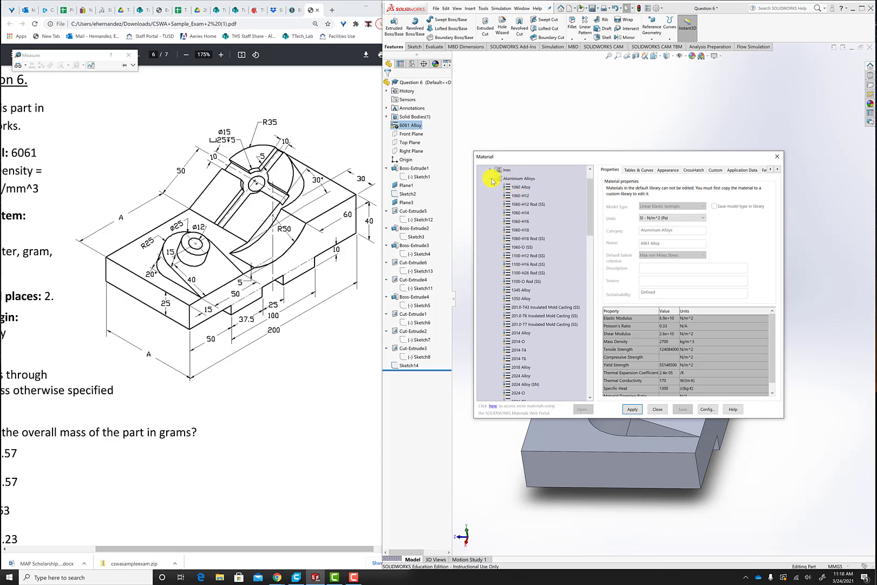
left_click(491, 179)
left_click(490, 204)
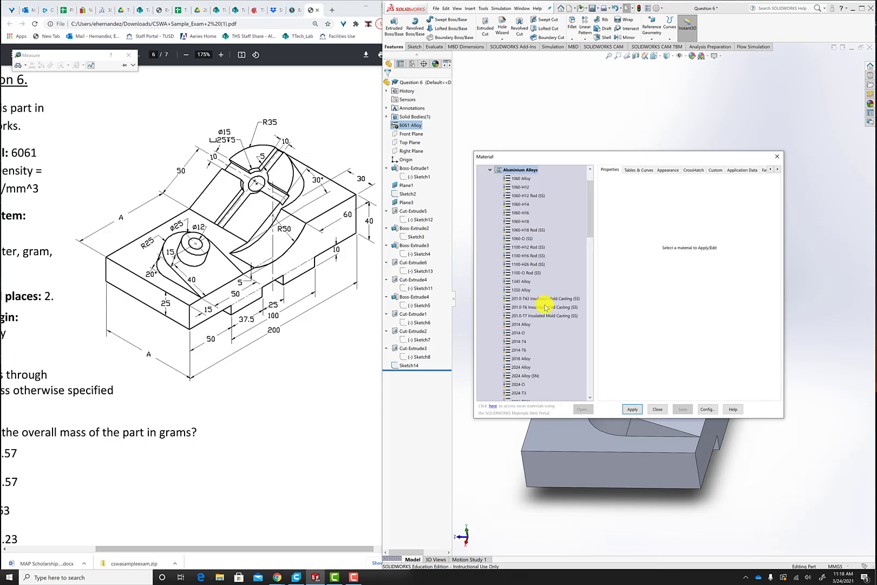
scroll(544, 305, "down", 15)
scroll(546, 305, "down", 2)
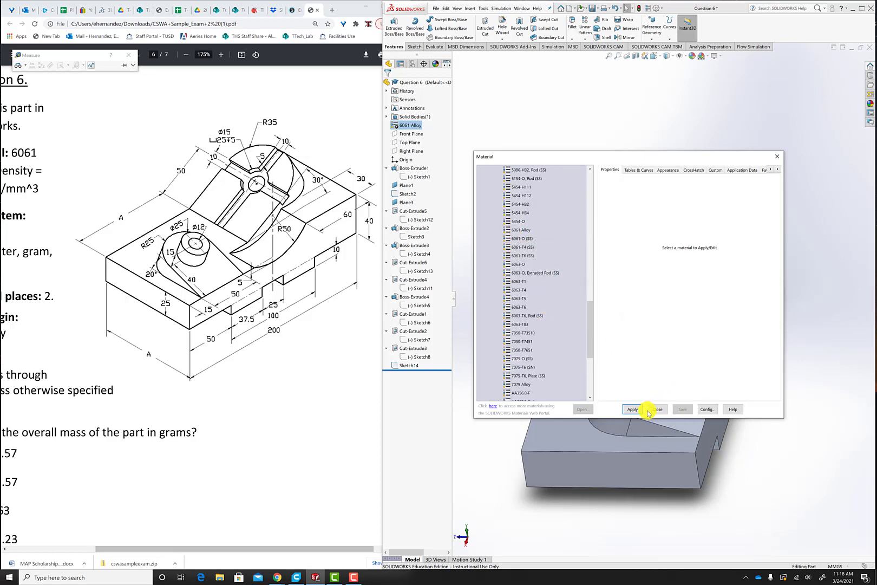
left_click(778, 156)
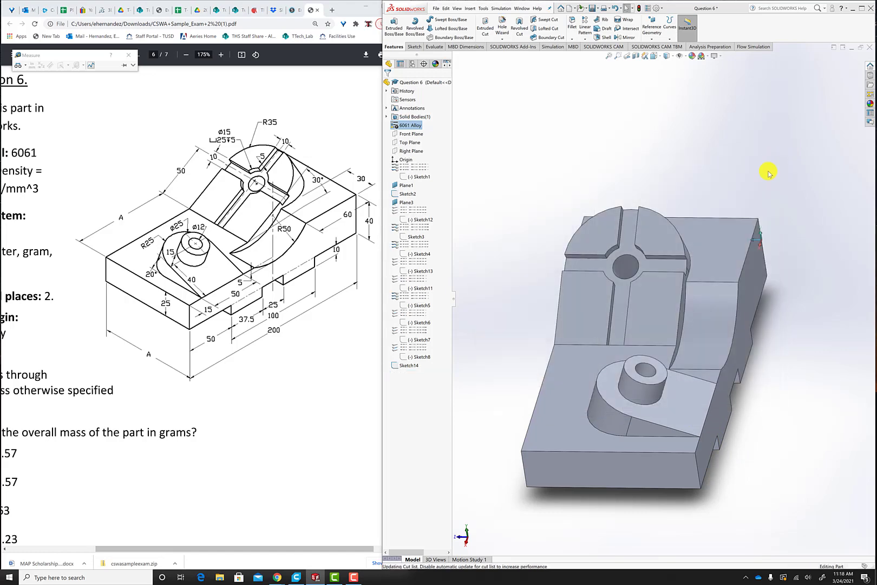
Evaluate the part's mass properties and compare the mass with the answer choices of Question 6 in the exam PDF.
middle_click_drag(801, 130, 759, 169)
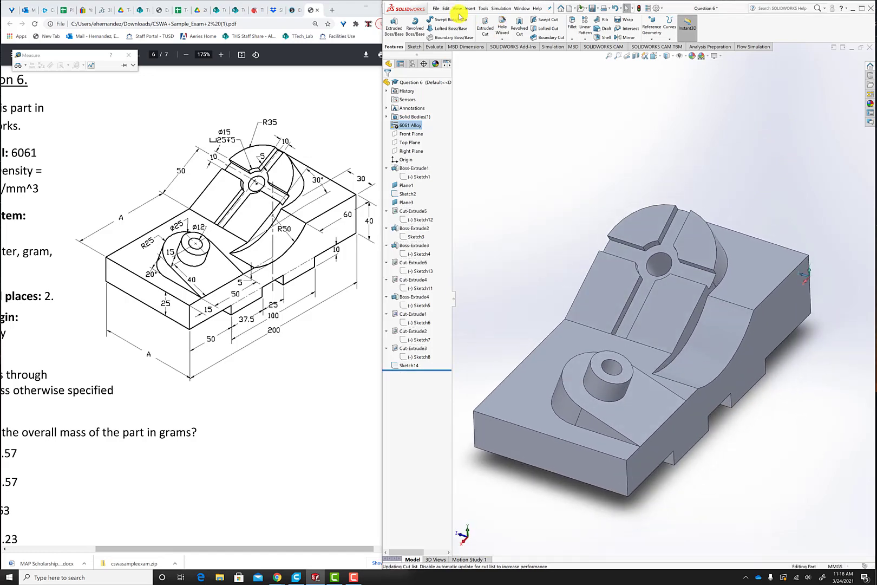
left_click(433, 47)
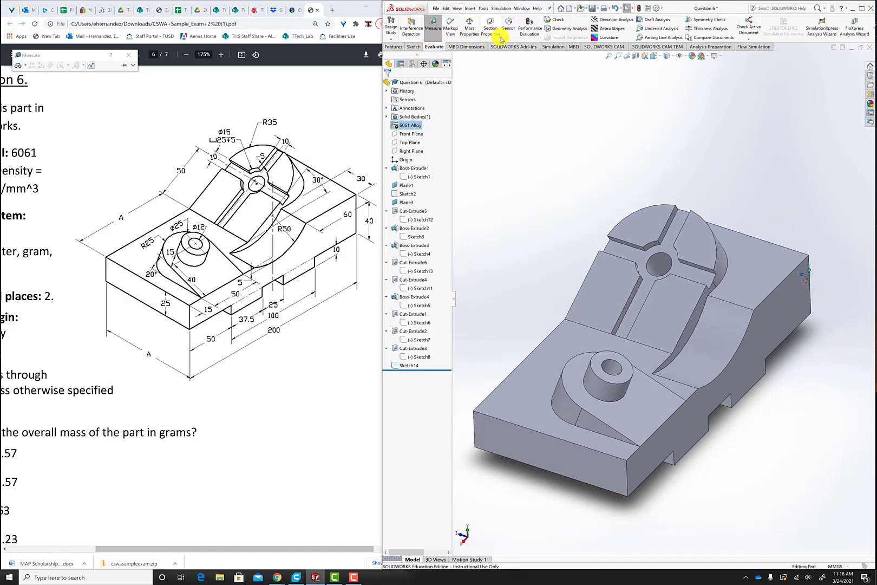
left_click(469, 26)
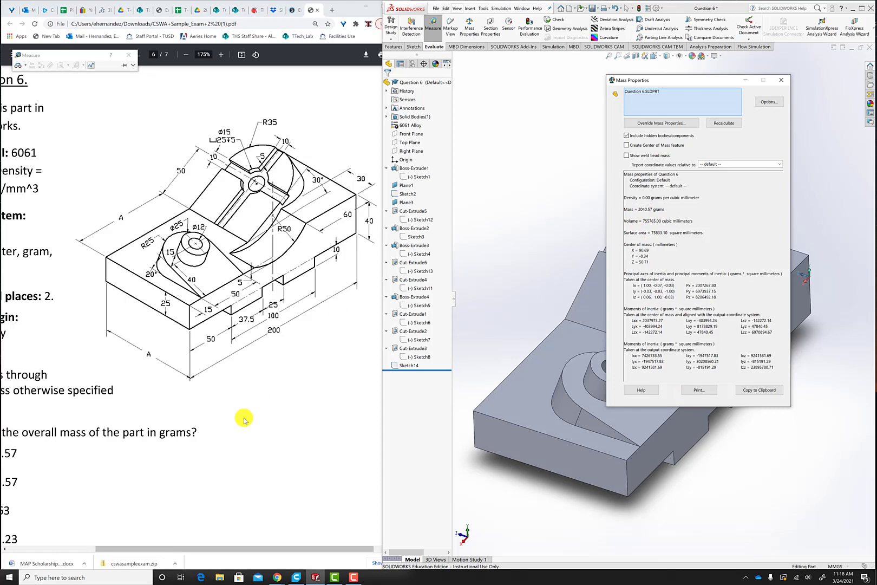
left_click(225, 459)
left_click_drag(138, 549, 69, 549)
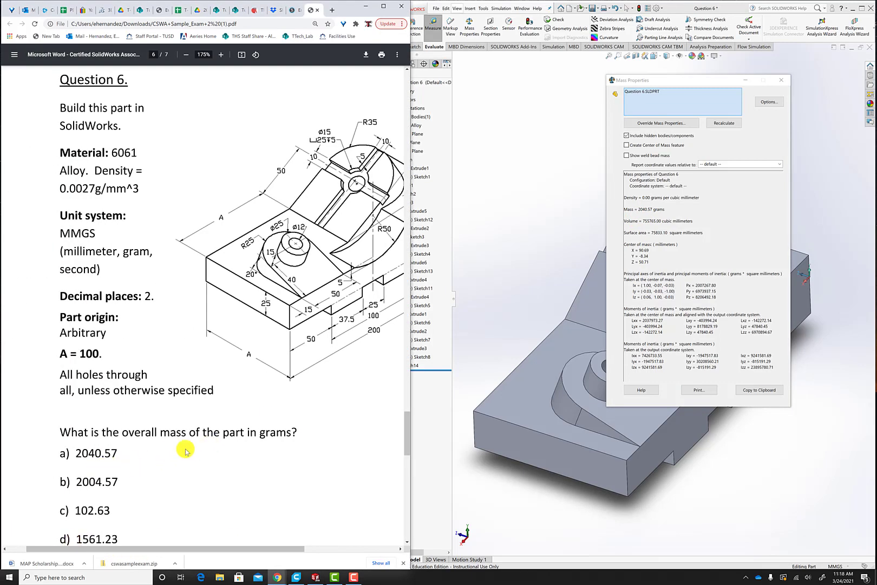
left_click(784, 81)
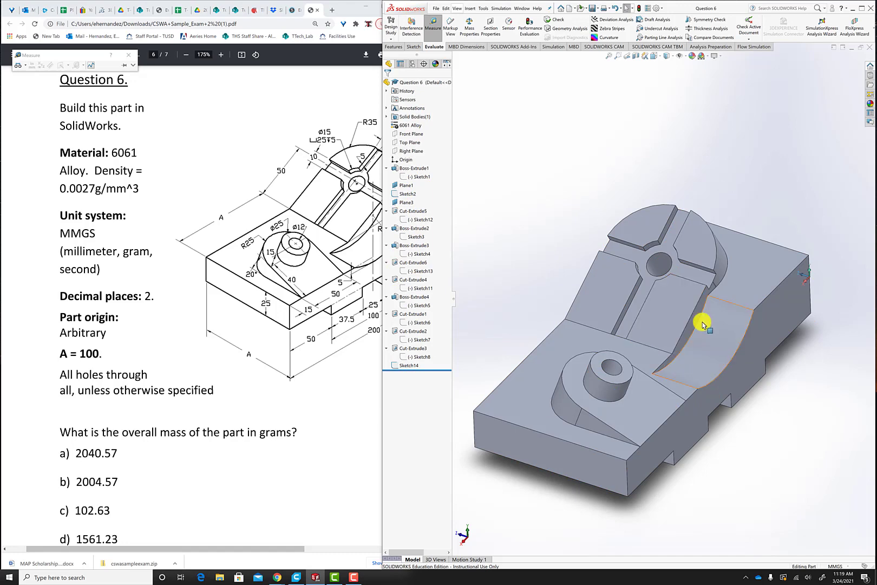
middle_click_drag(782, 209, 784, 189)
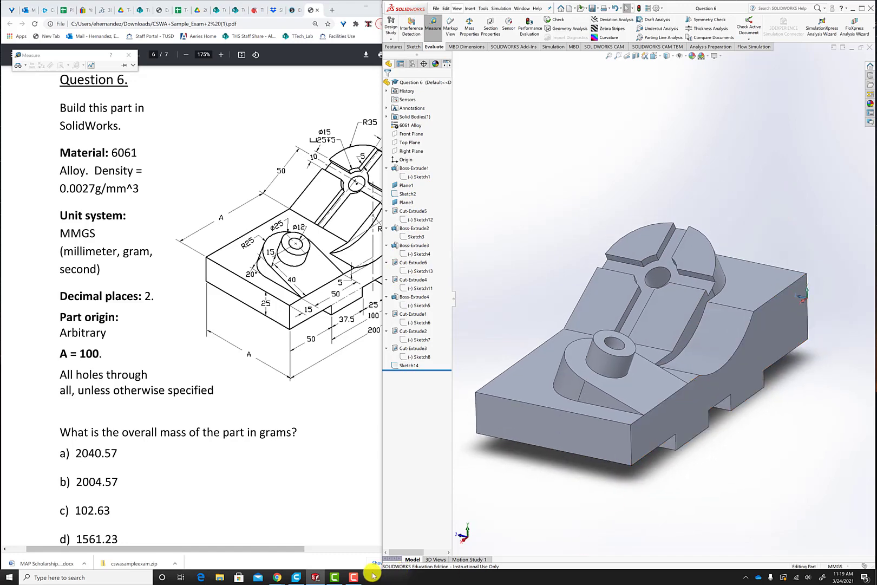